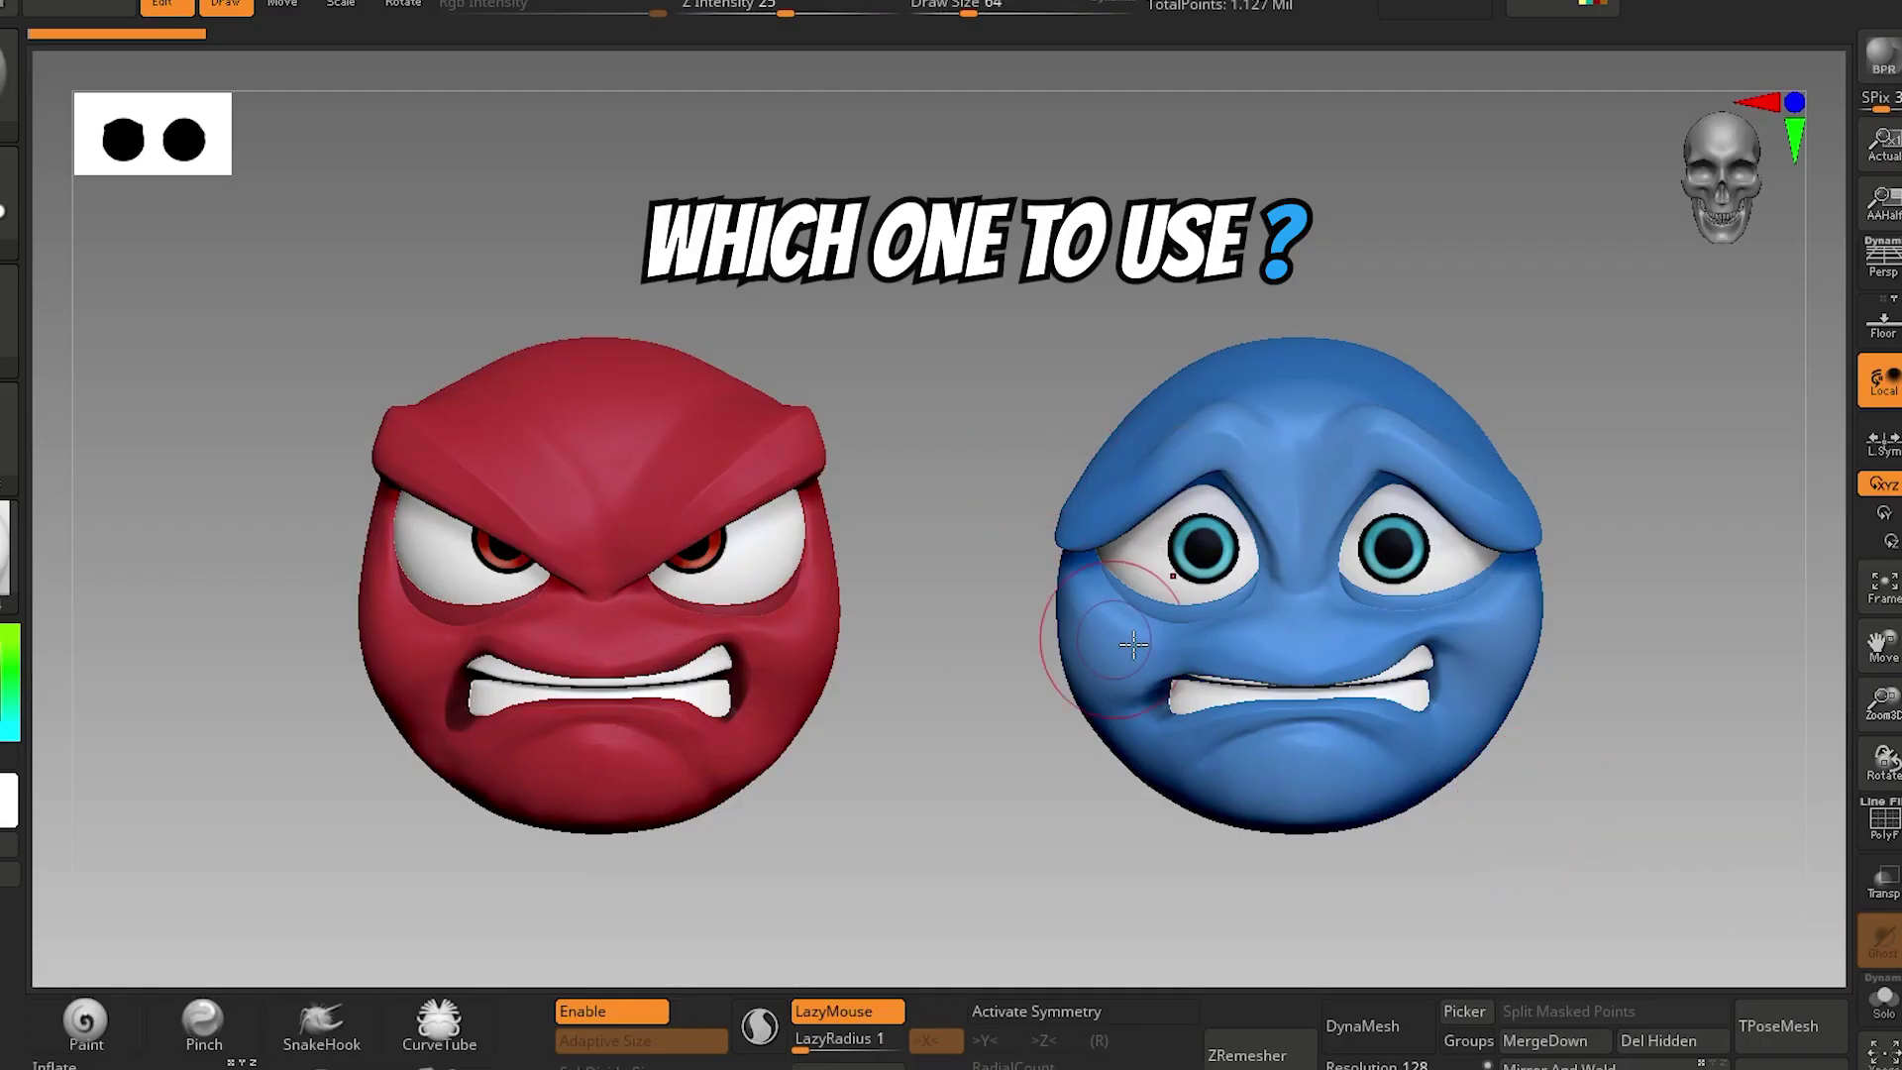
mouse_move(1605, 849)
left_mouse_down()
mouse_move(1640, 848)
mouse_move(1609, 829)
left_mouse_up()
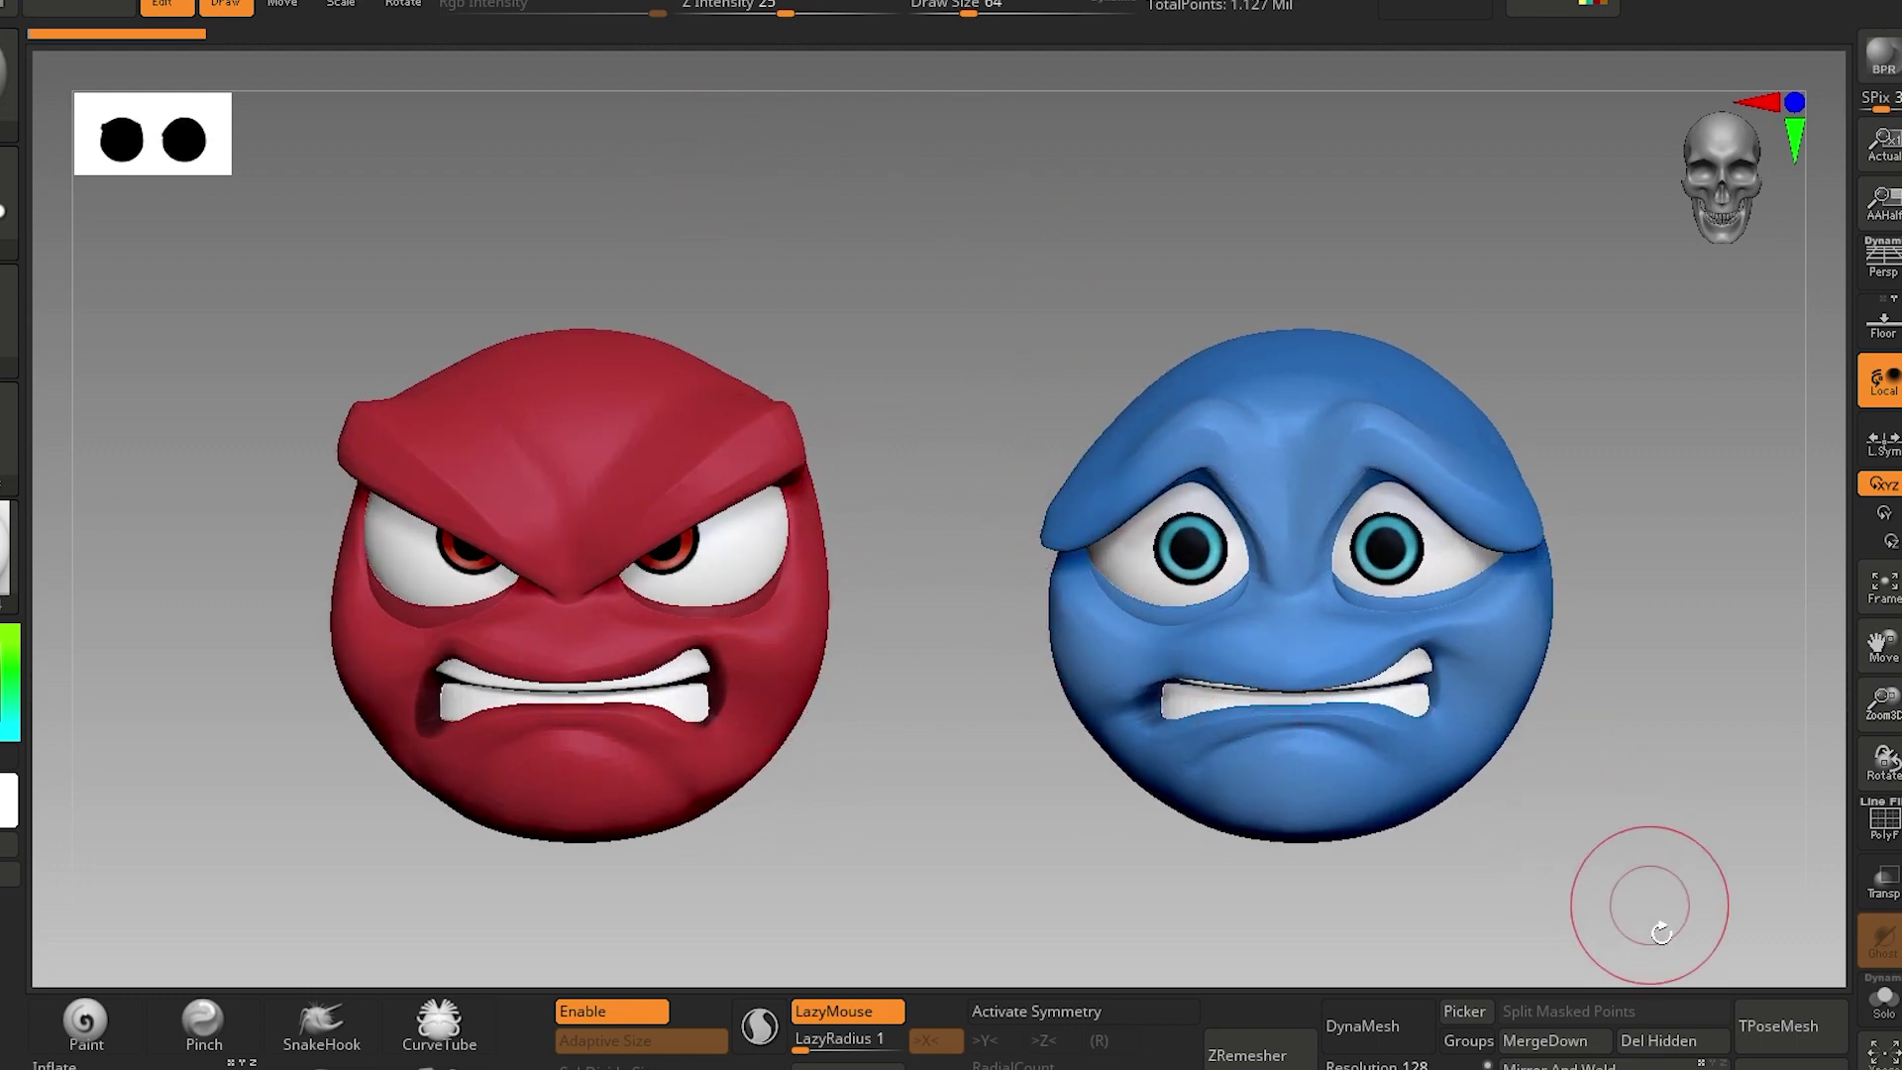
left_click_drag(882, 921, 917, 896)
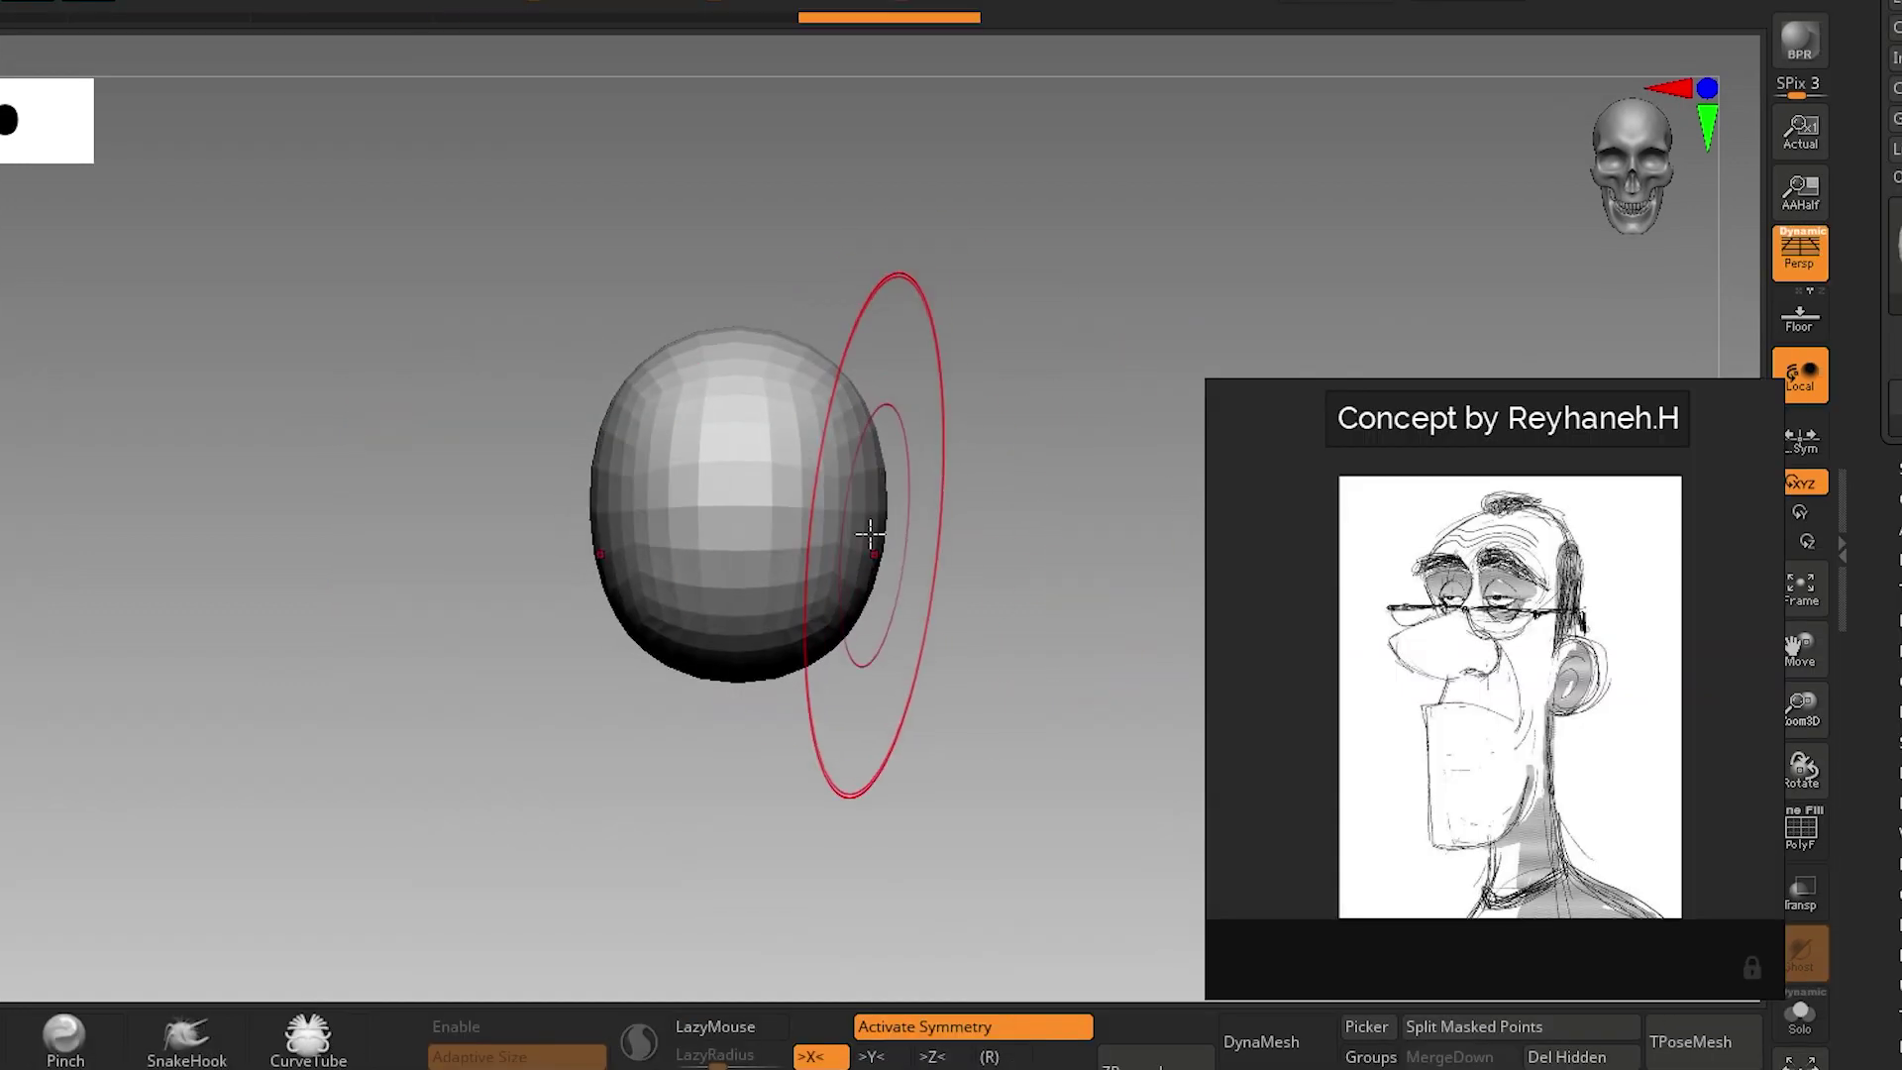
Pull the cranium sphere and the jaw sphere below it into rough head forms, keeping symmetry across X.
left_click_drag(850, 531, 677, 716)
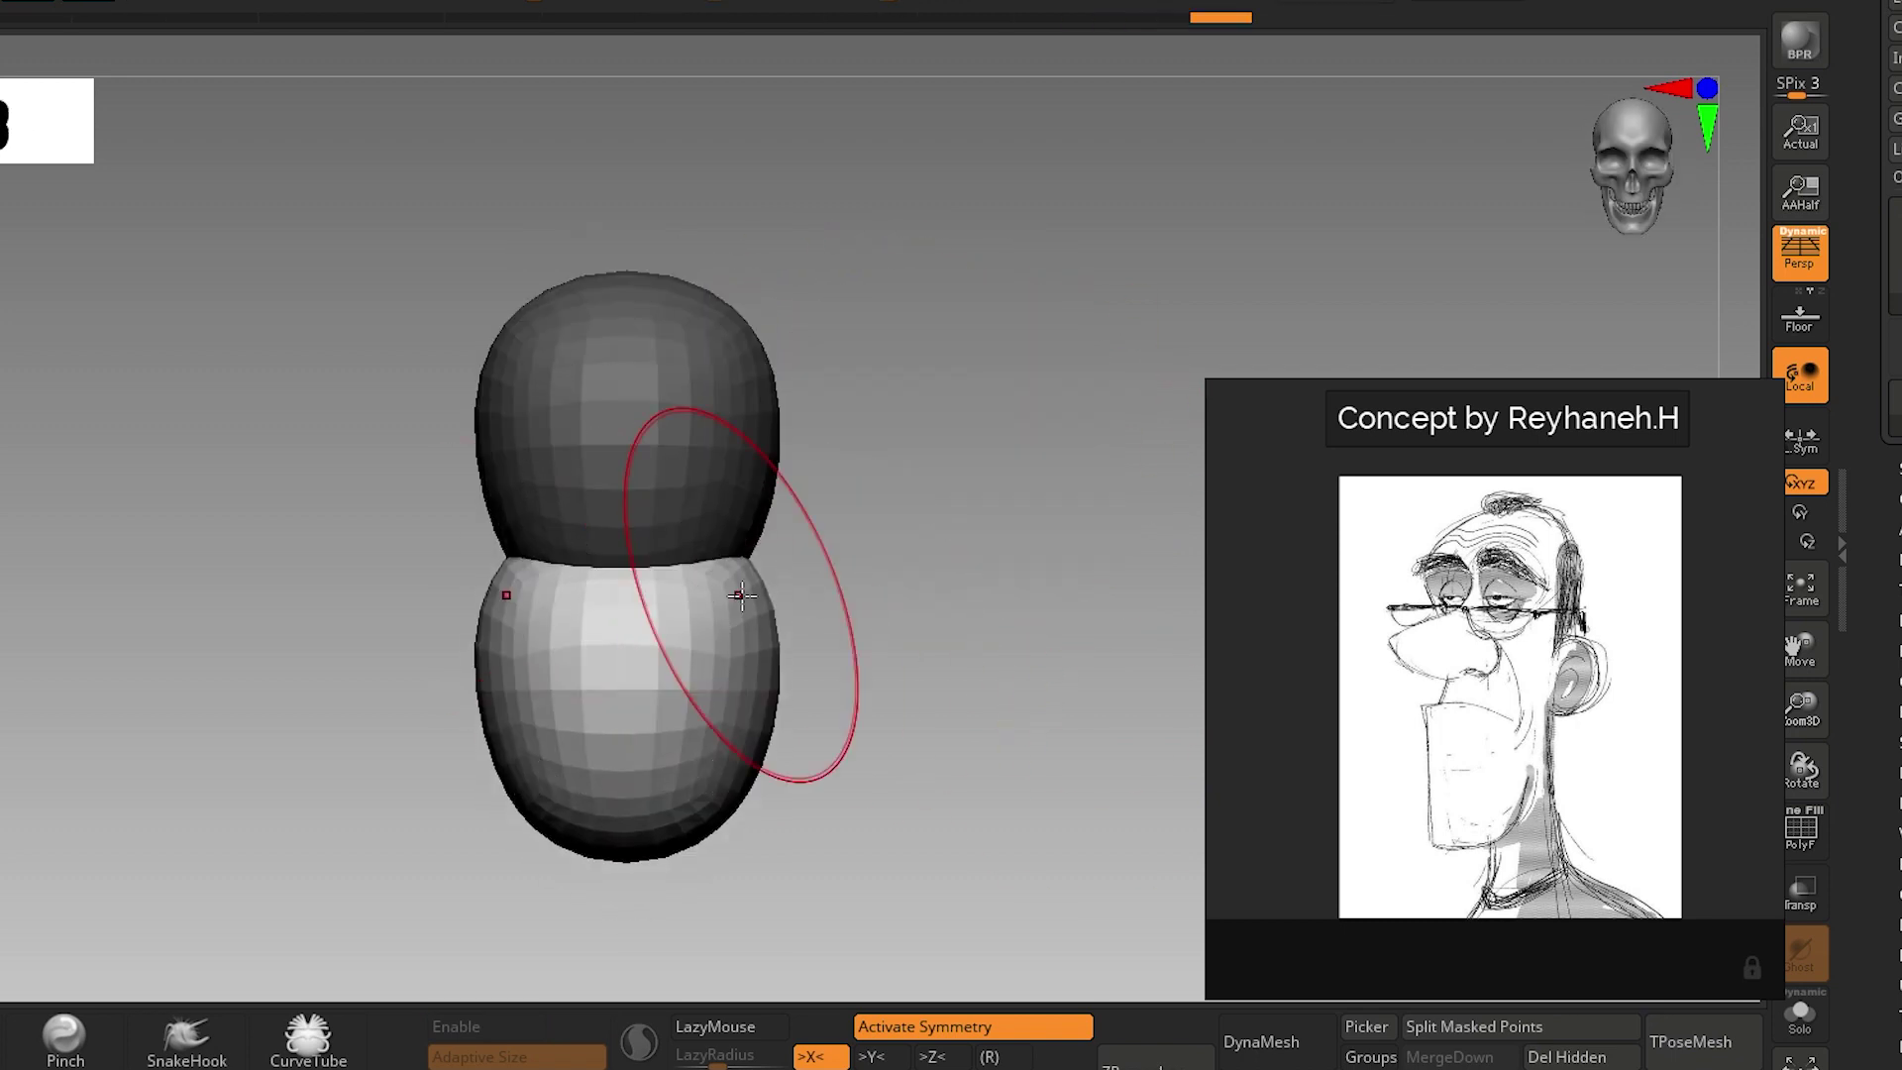
mouse_move(743, 616)
left_mouse_down()
mouse_move(786, 808)
mouse_move(795, 276)
mouse_move(956, 507)
mouse_move(891, 531)
mouse_move(1028, 595)
mouse_move(985, 658)
mouse_move(814, 672)
mouse_move(680, 616)
left_mouse_up()
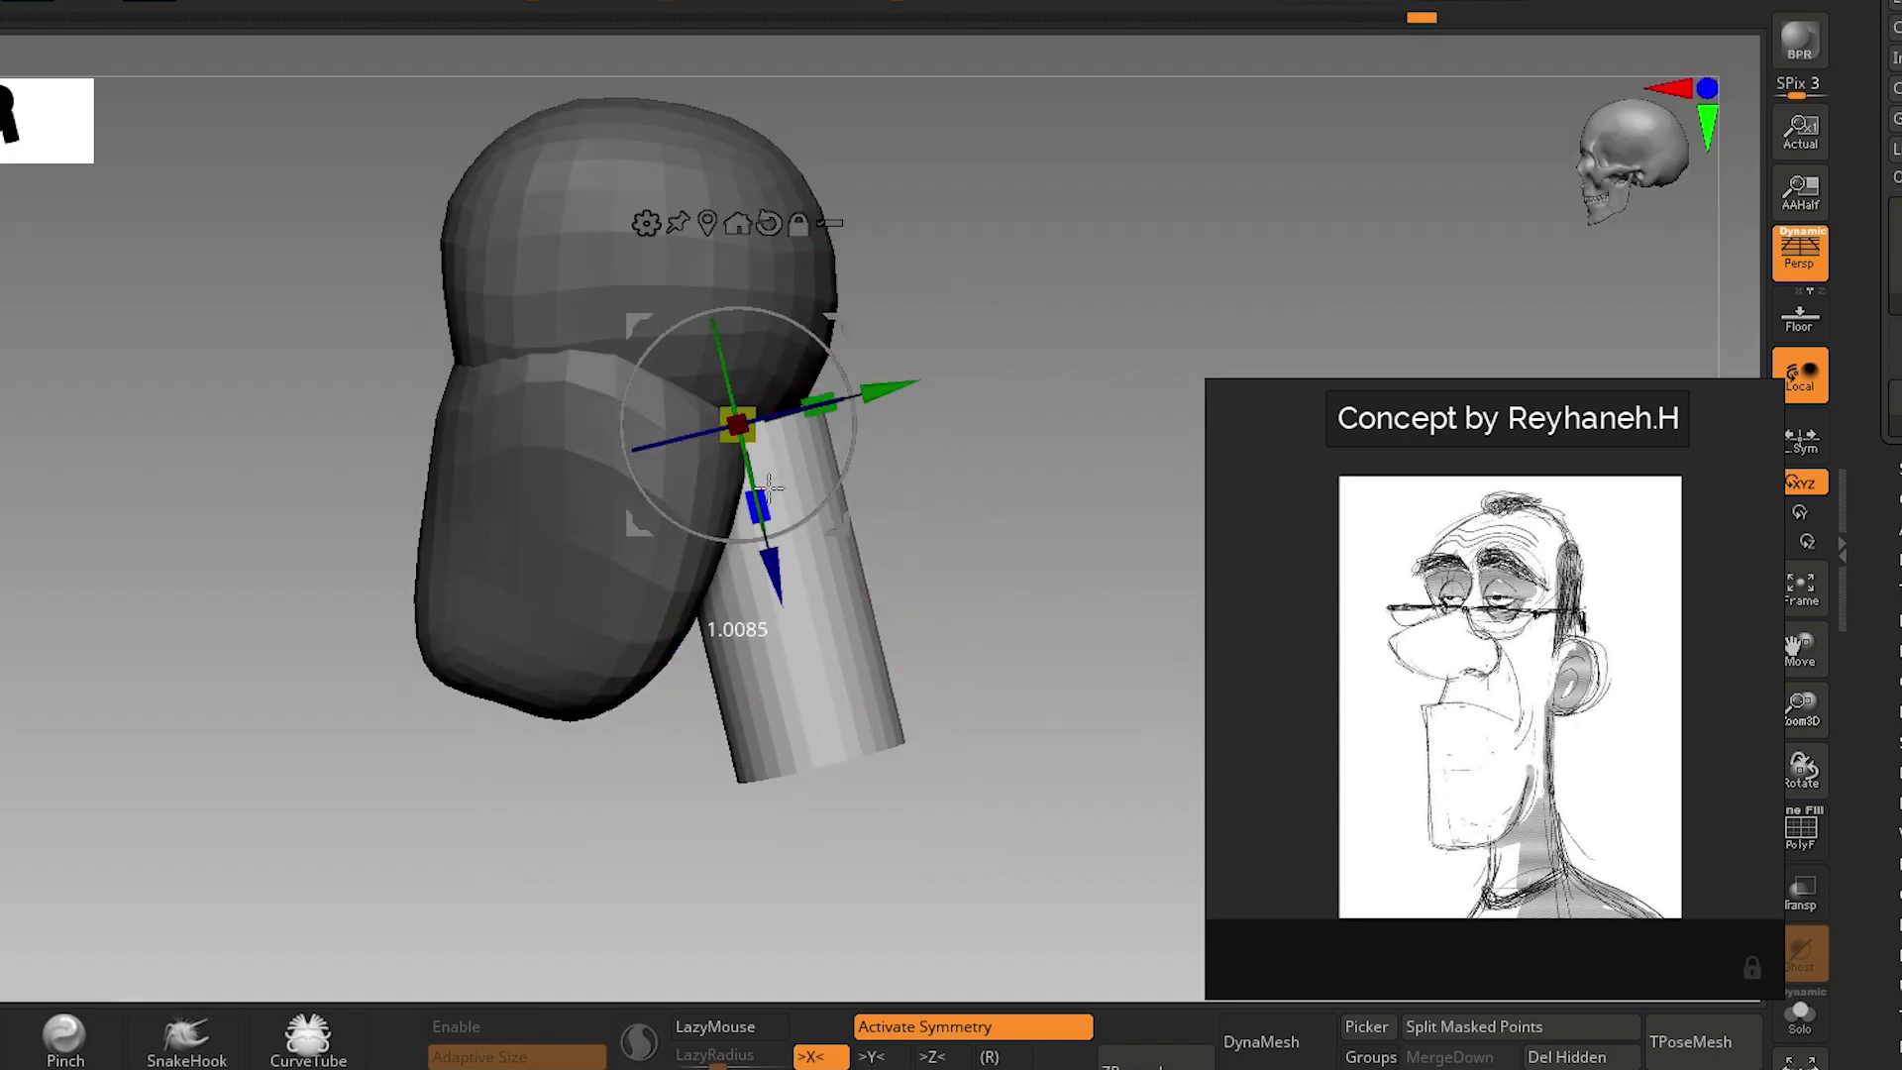
Lengthen the tilted neck cylinder under the head and shape it with a larger or smaller brush.
left_click_drag(769, 487, 783, 540)
key("q")
key("s")
left_click_drag(931, 644, 747, 901)
Select the cranium and push its sides inward symmetrically to match the width of the jaw.
left_click(892, 396, "alt")
key("s")
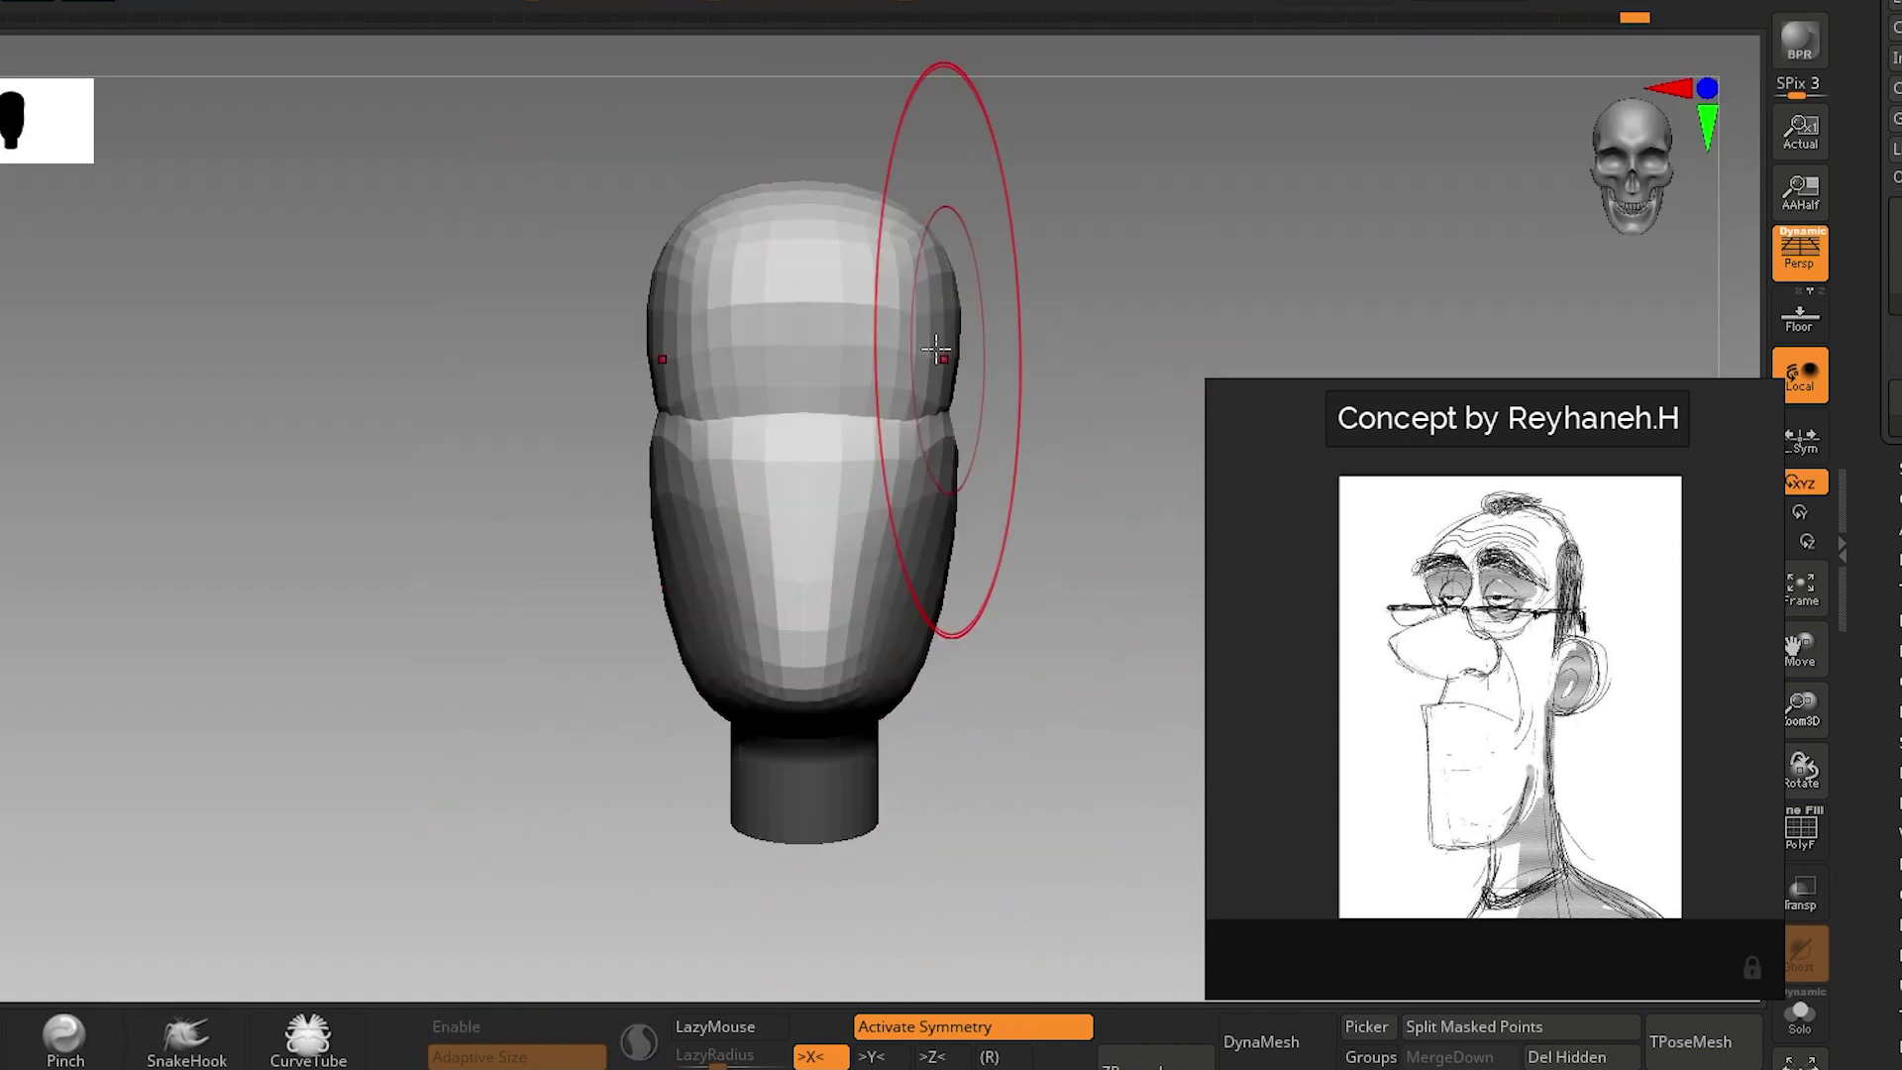
left_click_drag(935, 327, 912, 322)
mouse_move(946, 594)
left_mouse_down()
mouse_move(782, 597)
mouse_move(1083, 591)
mouse_move(816, 773)
mouse_move(706, 569)
mouse_move(892, 425)
left_mouse_up()
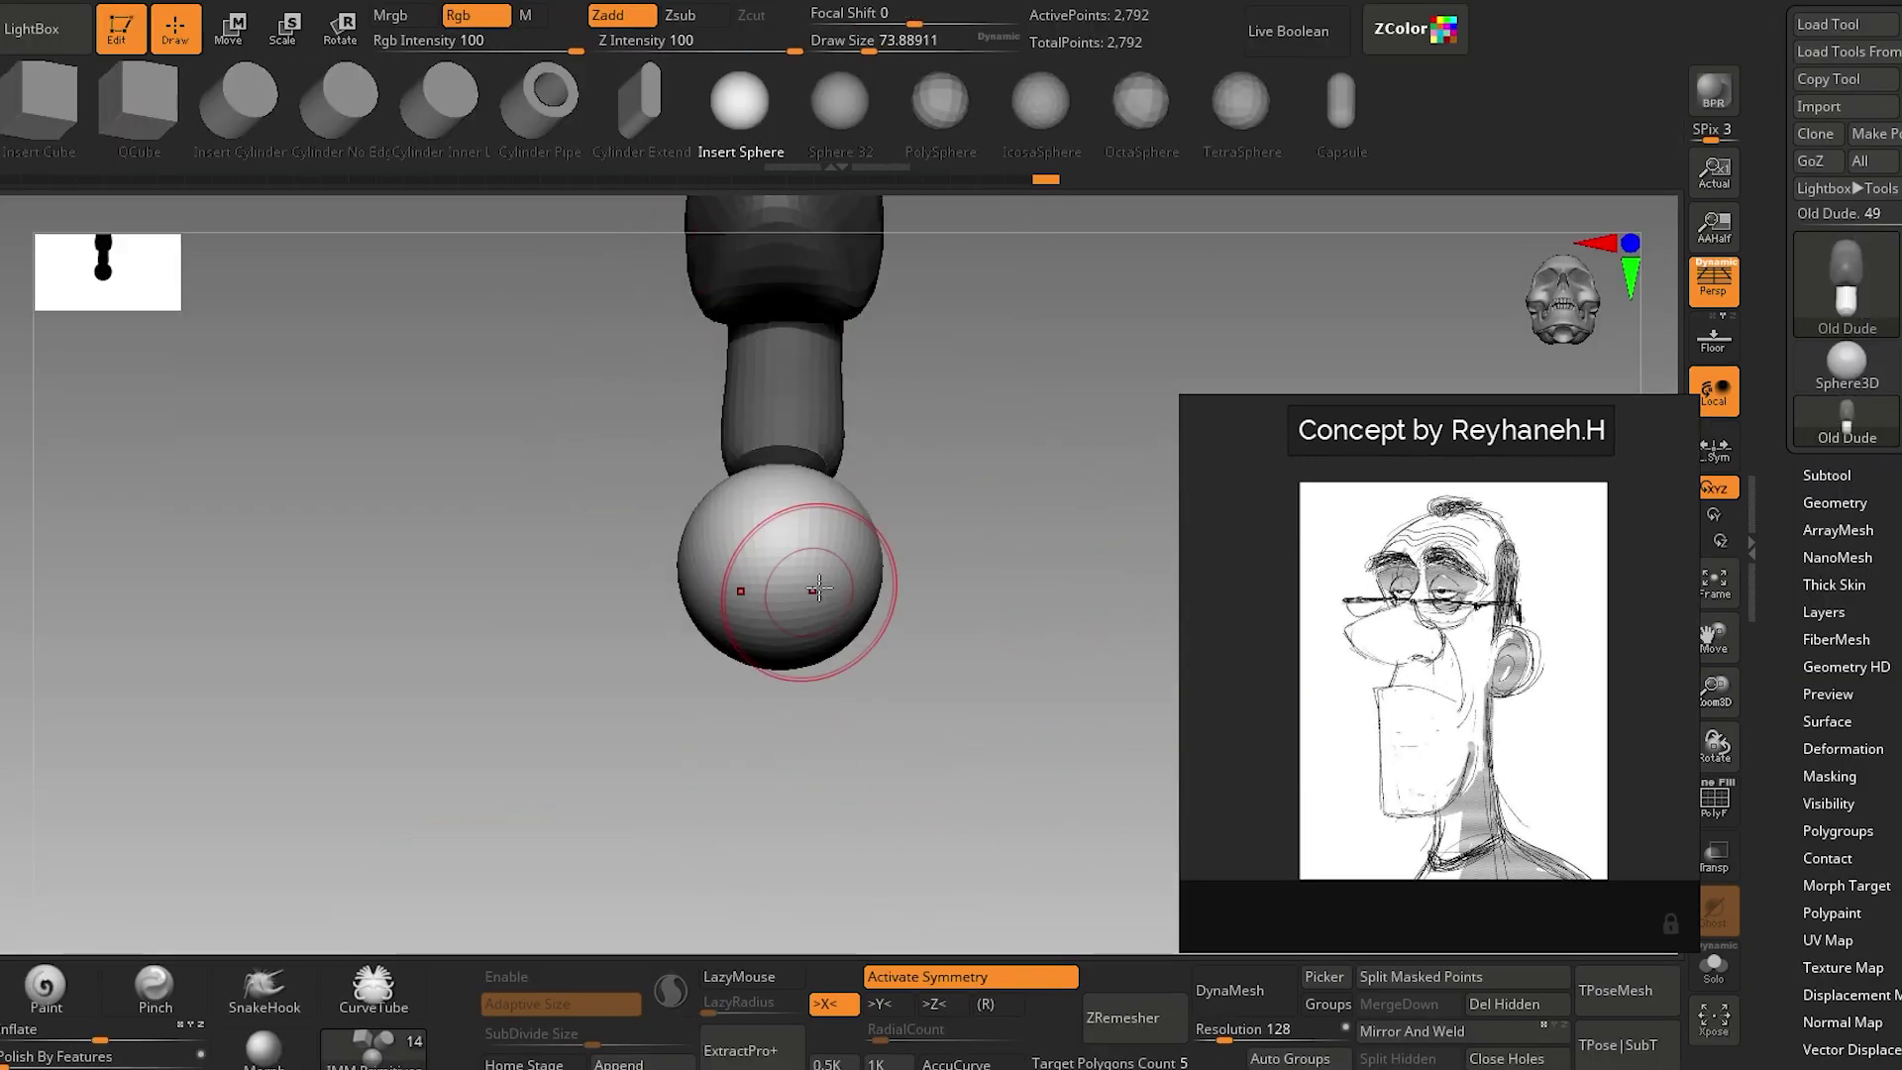
Position and scale the inserted sphere beneath the neck as the base form for the torso.
key("w")
key("q")
left_click_drag(1193, 320, 1050, 326)
key("x")
left_click_drag(991, 594, 1139, 595)
key("w")
left_click_drag(1140, 475, 1090, 472)
key("q")
Pull the sphere beneath the neck into a torso with sloping shoulders using the Move brush.
key("b")
key("m")
key("v")
left_click_drag(939, 495, 926, 575)
left_click_drag(1110, 554, 994, 526, "shift")
key("s")
mouse_move(827, 595)
left_mouse_down()
mouse_move(870, 595)
mouse_move(804, 604)
left_mouse_up()
Shape the sphere at the centre of the face into the nose form with symmetric pulls.
left_click(783, 396, "alt")
left_click_drag(1070, 594, 941, 594)
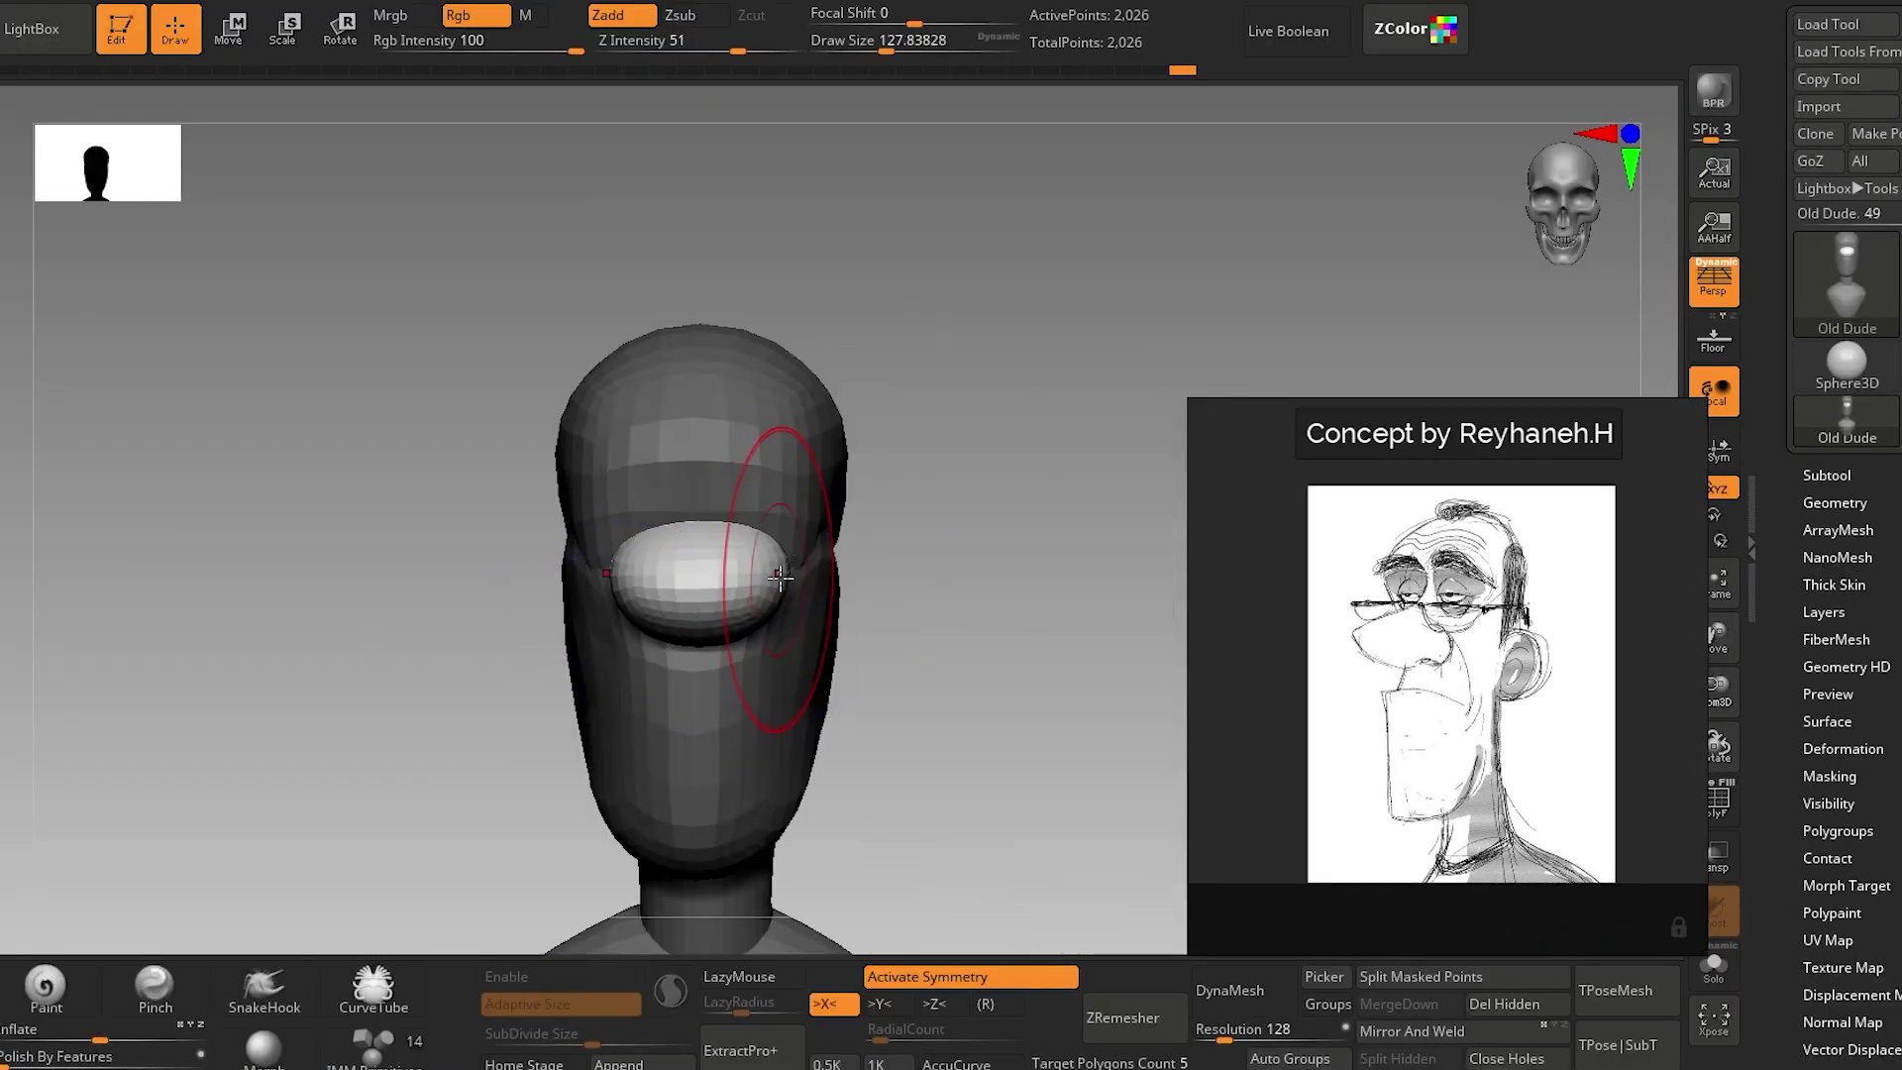
left_click_drag(782, 565, 758, 567)
mouse_move(1070, 595)
left_mouse_down()
mouse_move(932, 594)
mouse_move(1071, 594)
left_mouse_up()
mouse_move(782, 641)
left_mouse_down()
mouse_move(793, 540)
mouse_move(928, 430)
mouse_move(837, 705)
mouse_move(785, 425)
mouse_move(871, 373)
mouse_move(912, 478)
left_mouse_up()
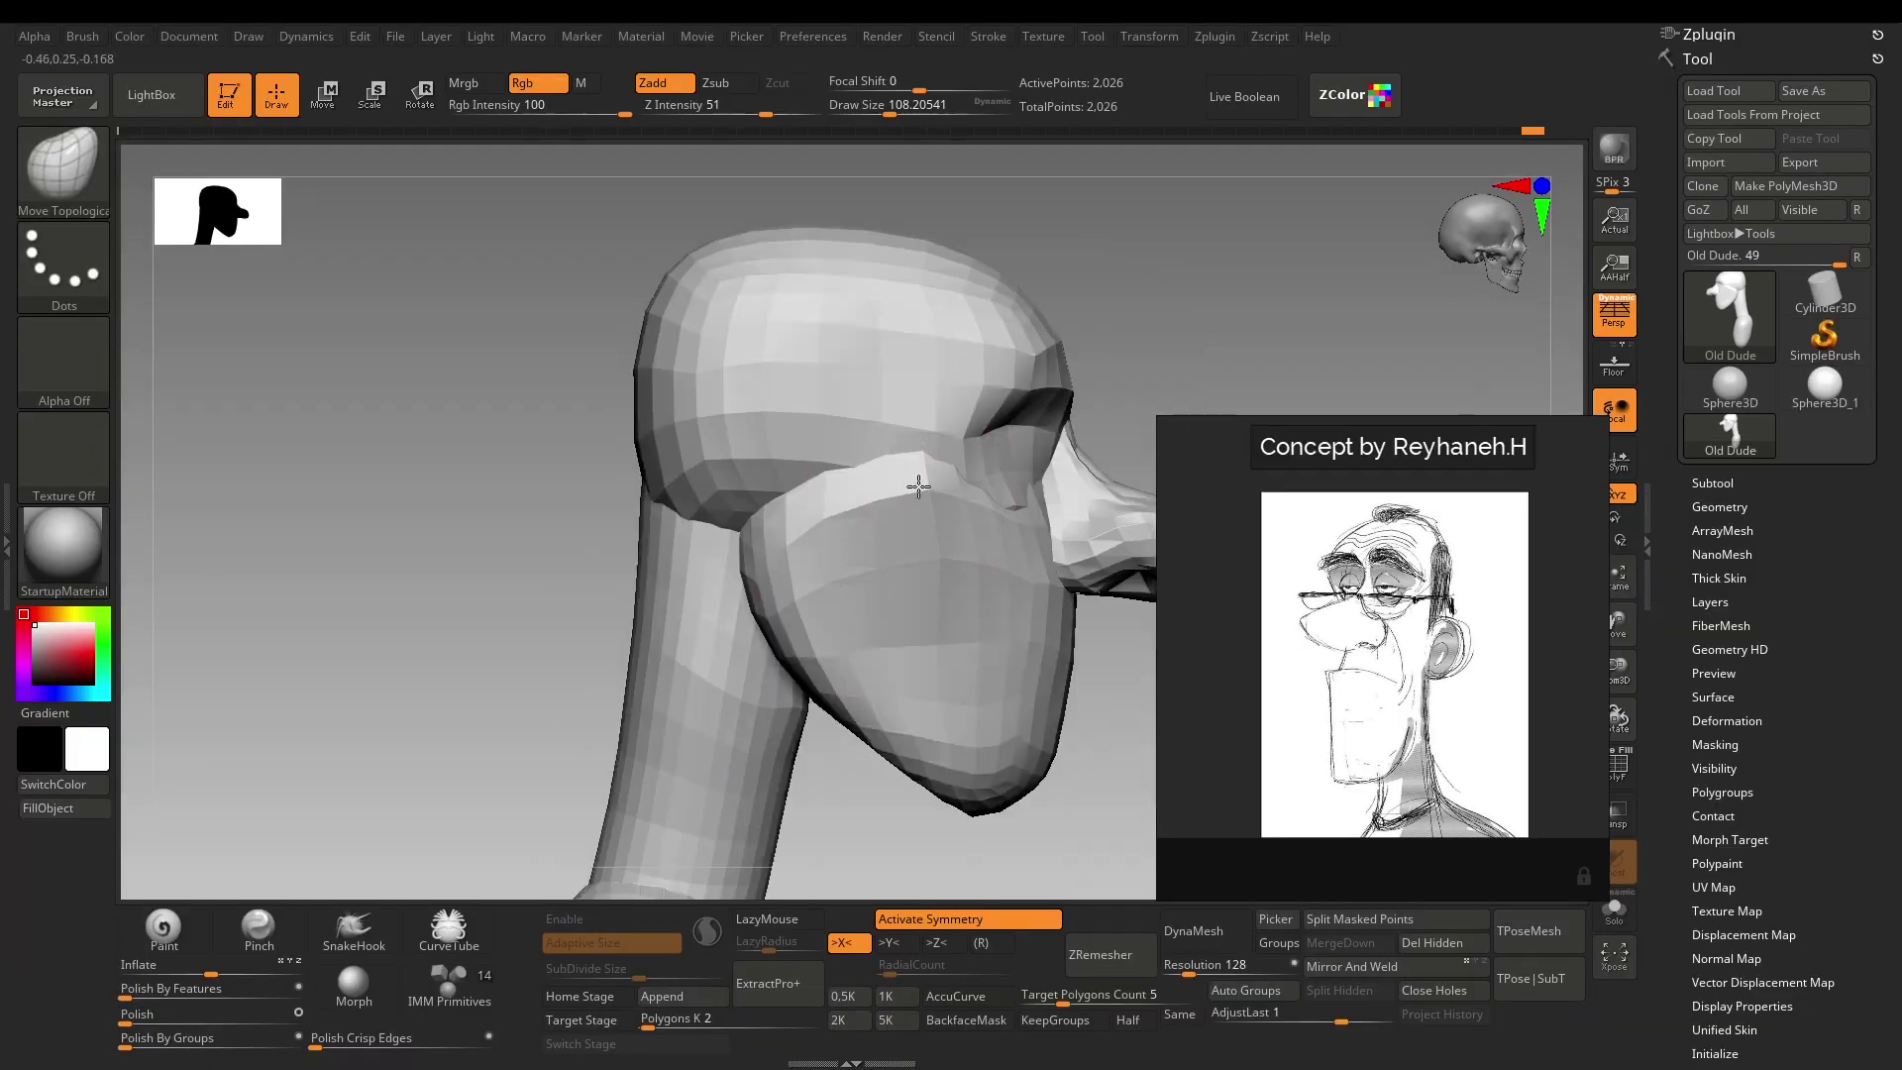
Select the jaw form and reshape it beside the cheek with the Move brush.
left_click(875, 625, "alt")
left_click_drag(396, 595, 509, 594)
key("b")
key("m")
key("v")
left_click_drag(1041, 496, 1120, 495)
Pull the small sphere at the side of the head into an ear form.
left_click(977, 484, "alt")
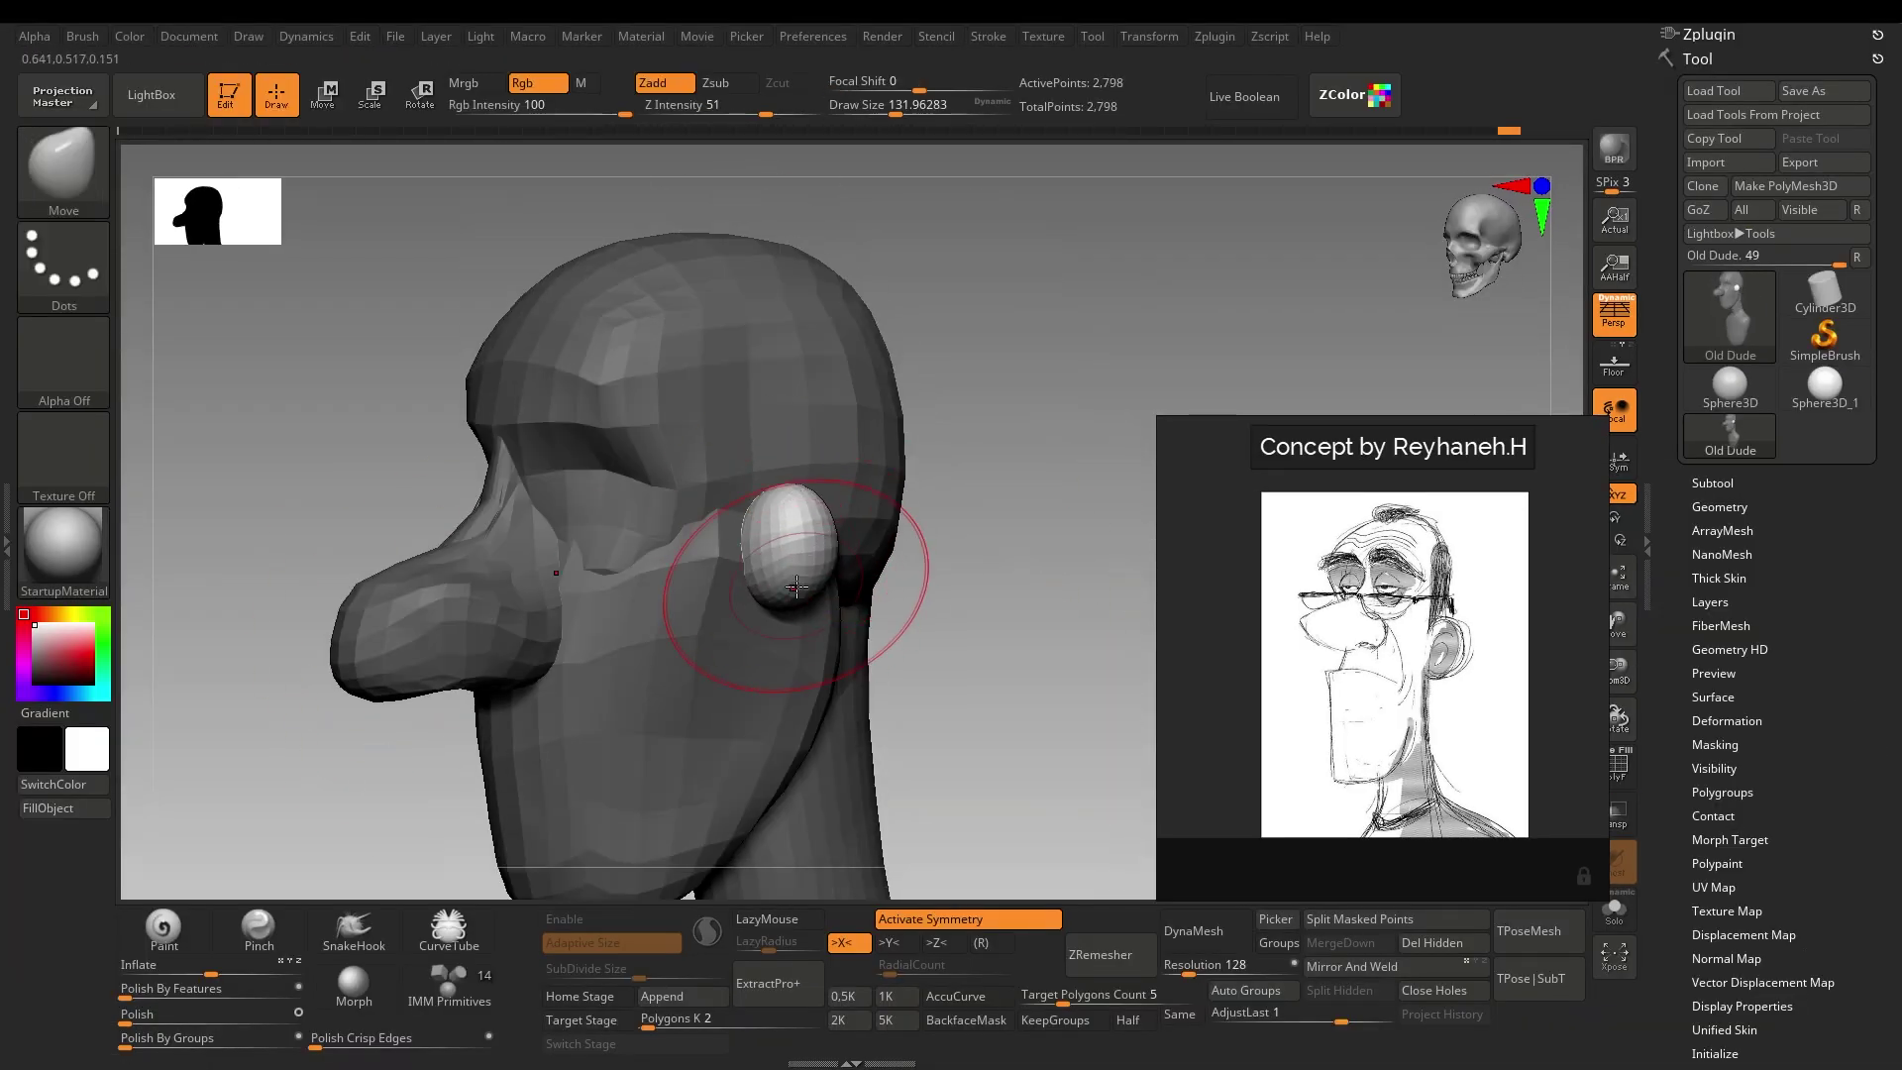
mouse_move(796, 588)
left_mouse_down()
mouse_move(786, 544)
mouse_move(875, 502)
mouse_move(815, 658)
mouse_move(945, 563)
mouse_move(887, 386)
mouse_move(977, 591)
left_mouse_up()
key("ctrl")
Append a separate side hair form and mirror it to the other side of the head.
left_click(668, 997)
key("w")
left_click(1800, 538)
key("q")
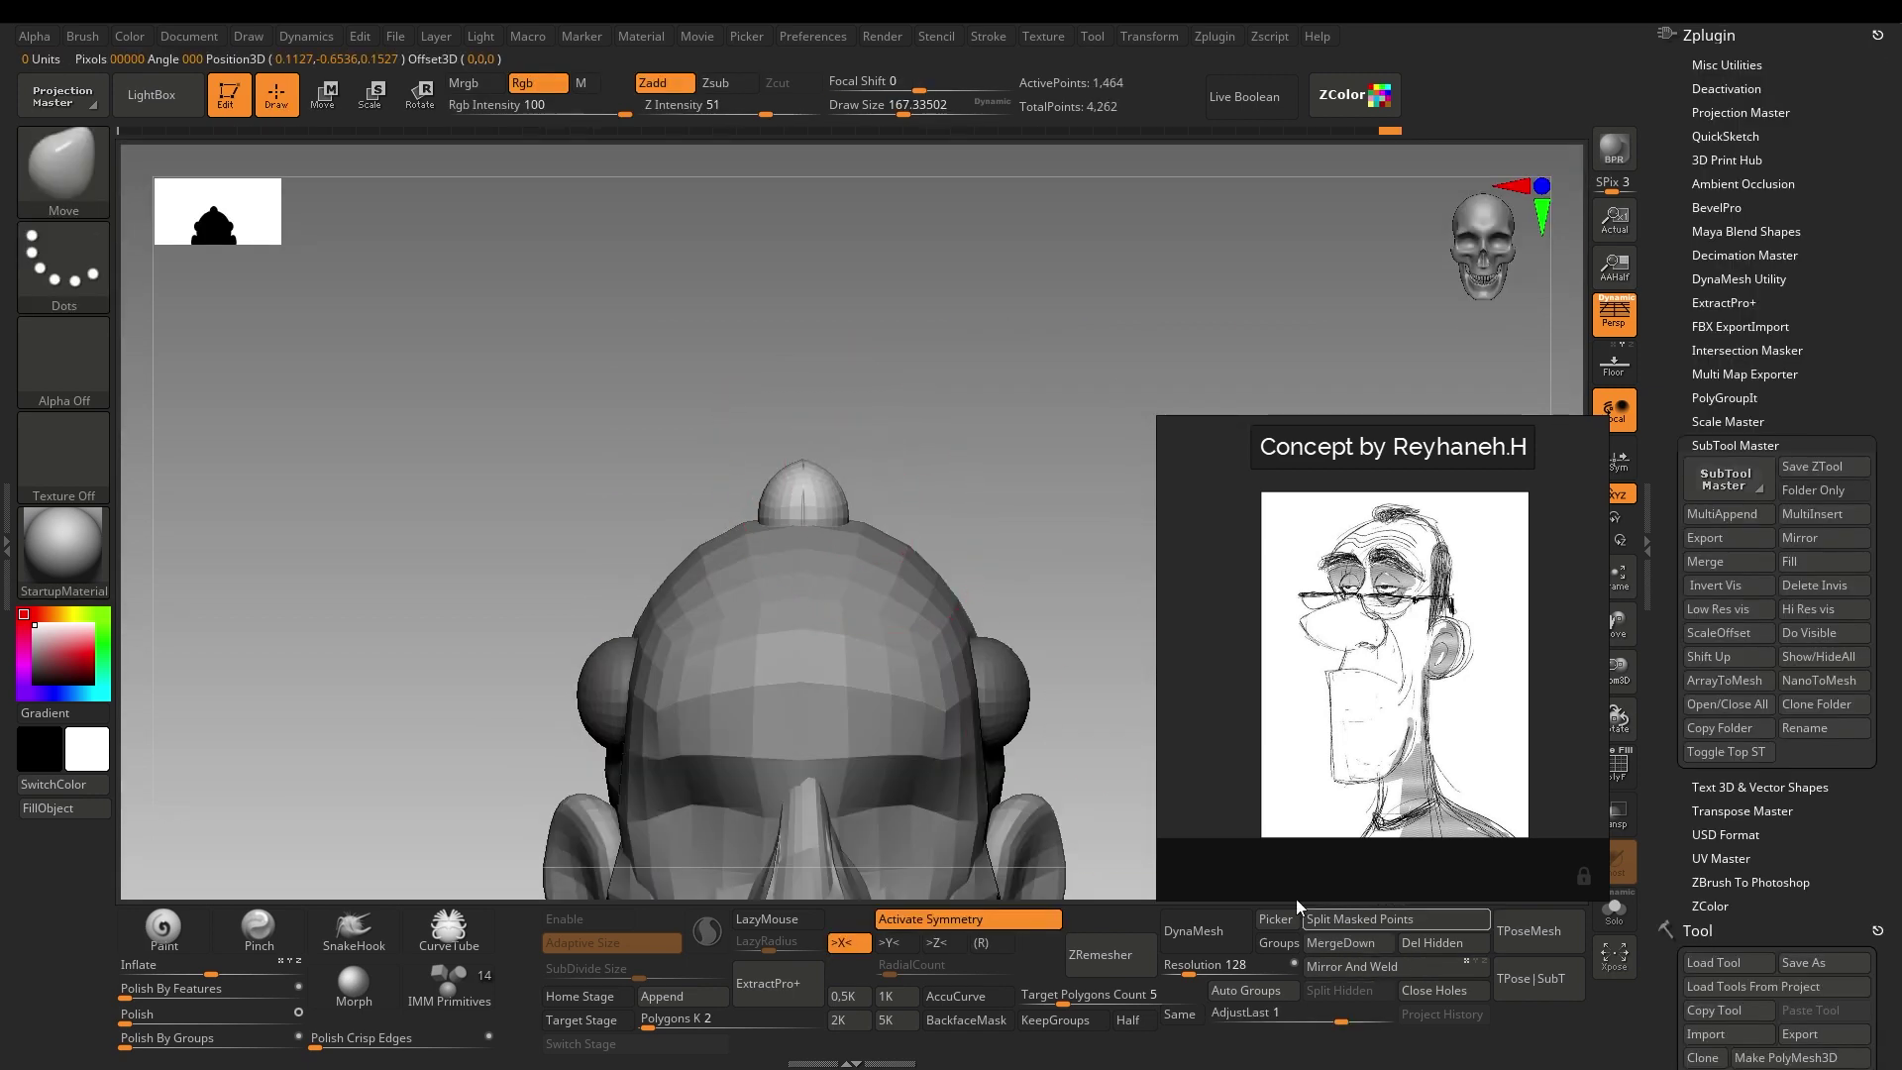
Shape the hair sphere on top of the head, and switch to the head with the hPolish brush.
mouse_move(813, 533)
left_mouse_down()
mouse_move(917, 485)
mouse_move(1011, 475)
left_mouse_up()
left_click(797, 614, "alt")
key("b")
key("h")
key("p")
Refine the blocked-out head with the Move brush, checking its form from several angles and in wireframe.
key("b")
key("m")
key("v")
key("shift+f")
mouse_move(797, 613)
left_mouse_down()
mouse_move(816, 632)
mouse_move(786, 624)
left_mouse_up()
key("shift+f")
key("x")
mouse_move(786, 624)
right_mouse_down()
mouse_move(972, 603)
mouse_move(858, 664)
right_mouse_up()
left_click_drag(871, 565, 856, 553)
right_click_drag(856, 552, 1031, 628)
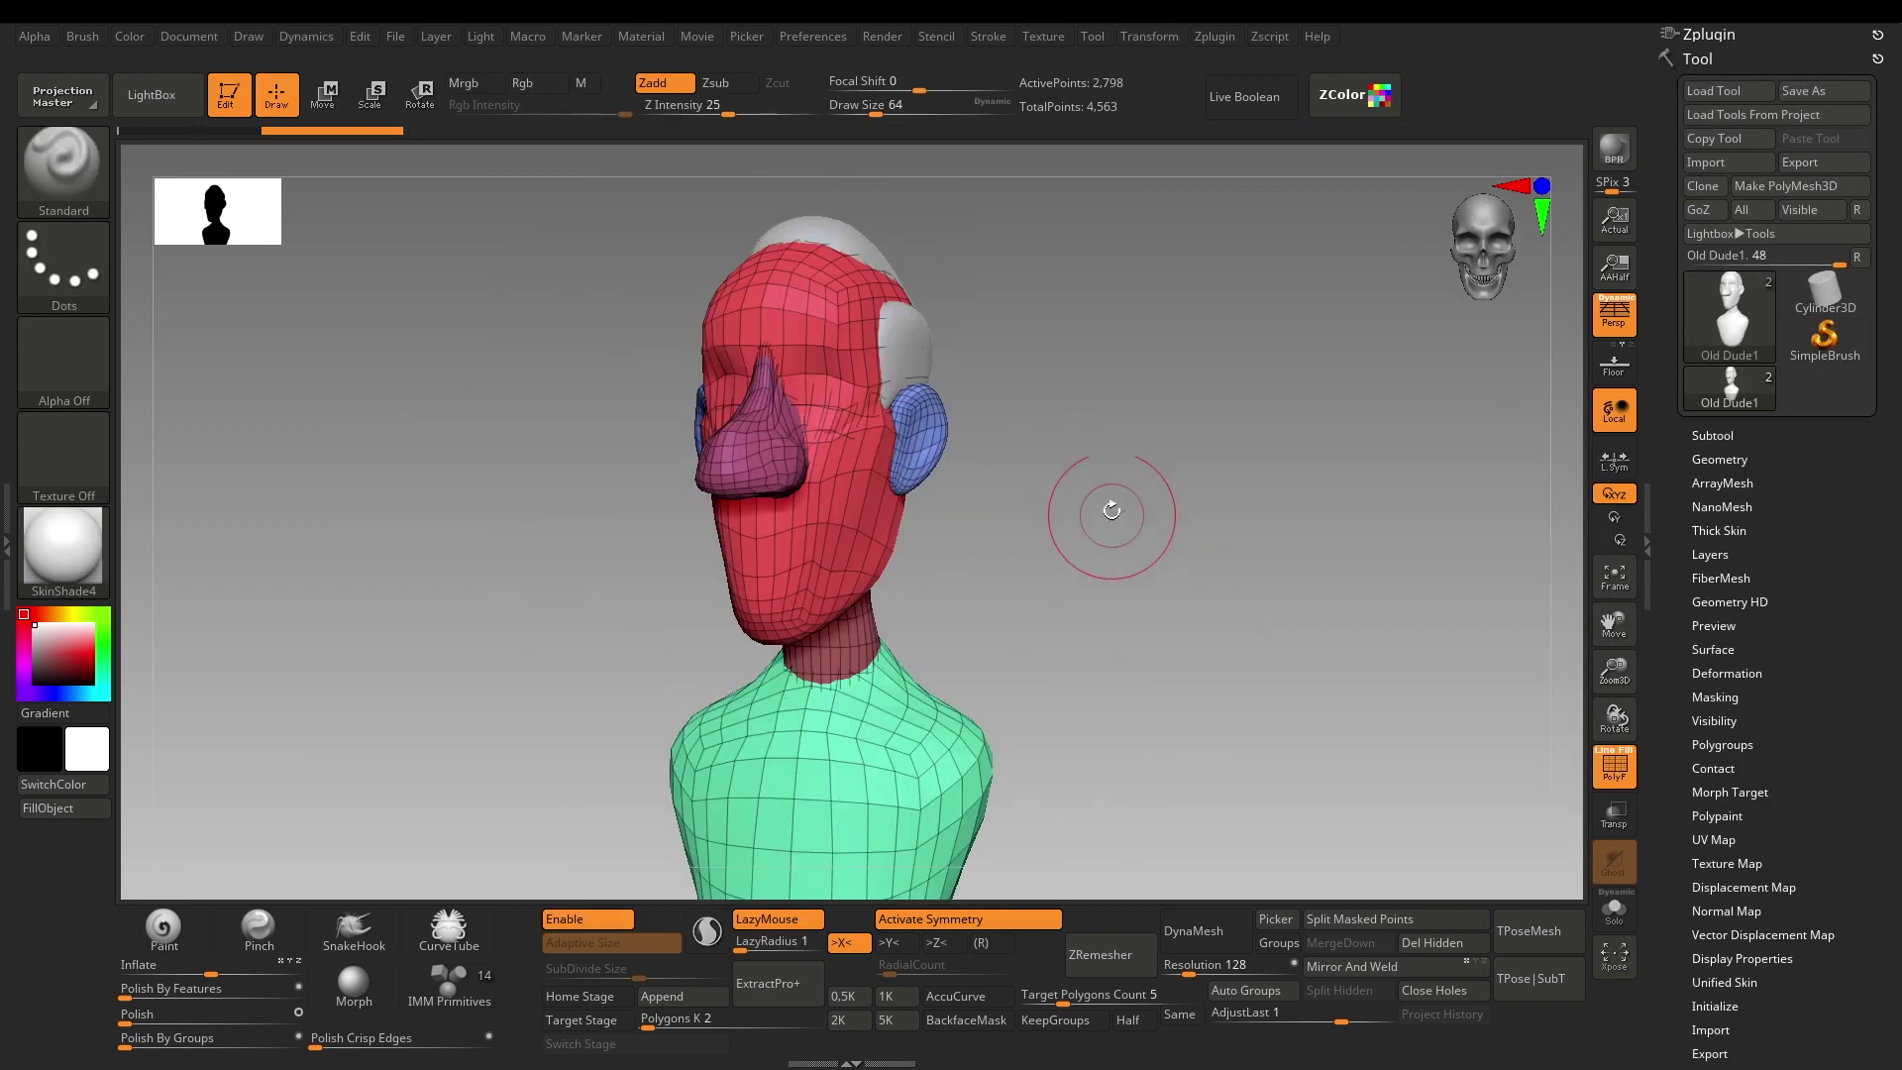
Examine the bust's low-poly topology and polygroups from several angles, and look at the ZRemesher settings.
right_click_drag(1113, 509, 1218, 565)
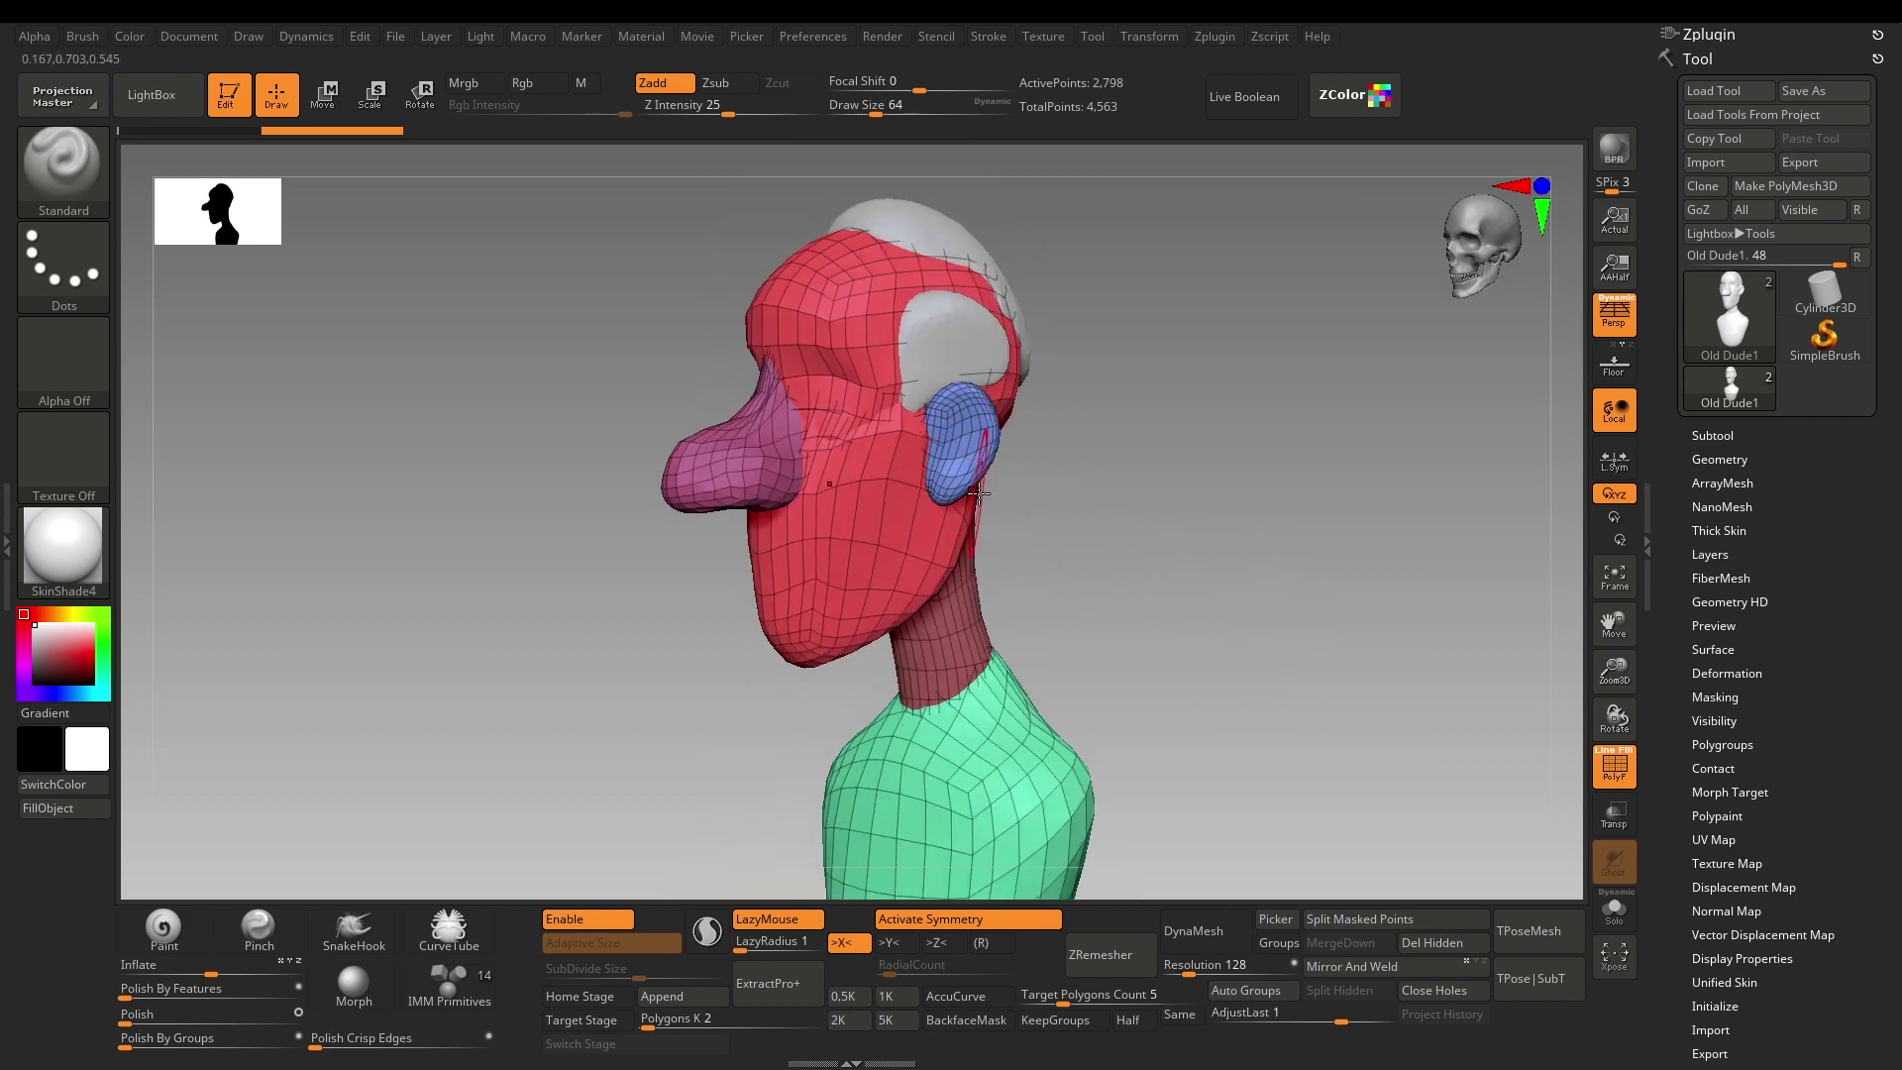
right_click_drag(1084, 768, 1134, 488)
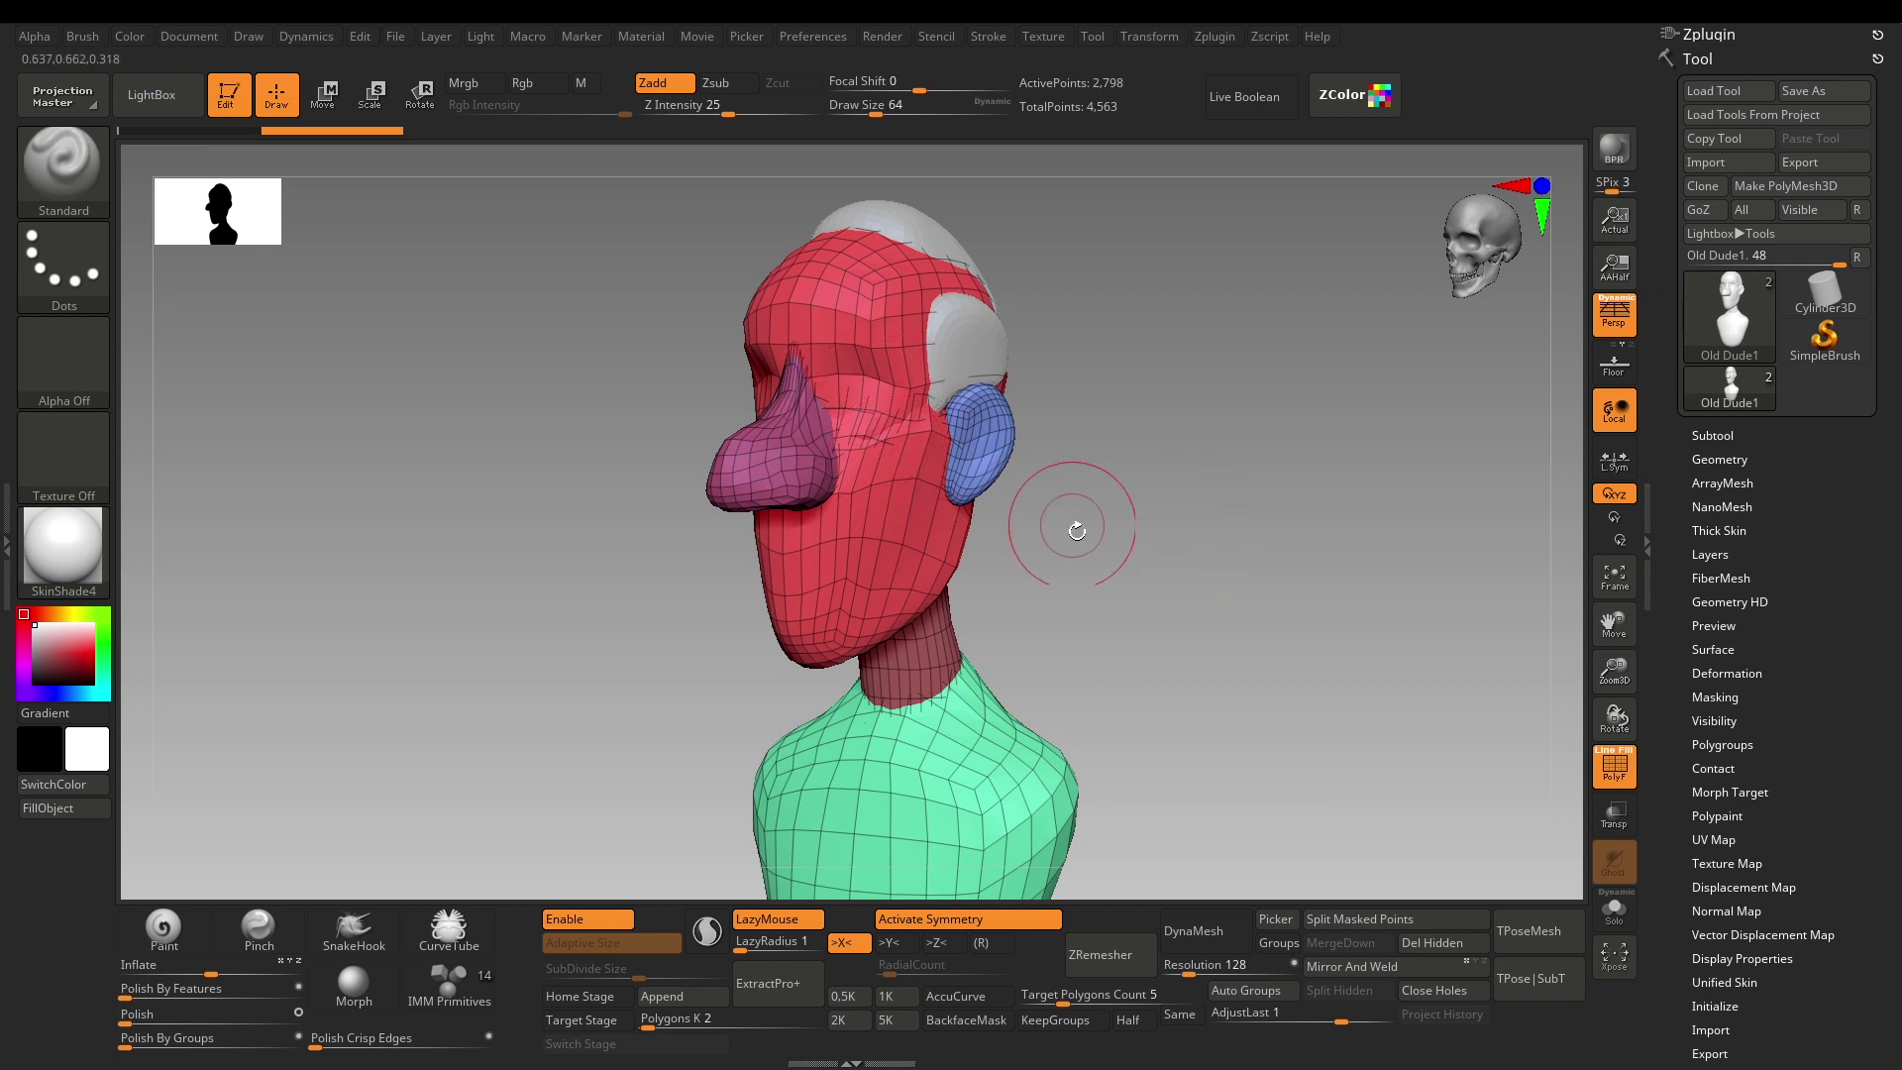
right_click_drag(1074, 557, 1150, 546)
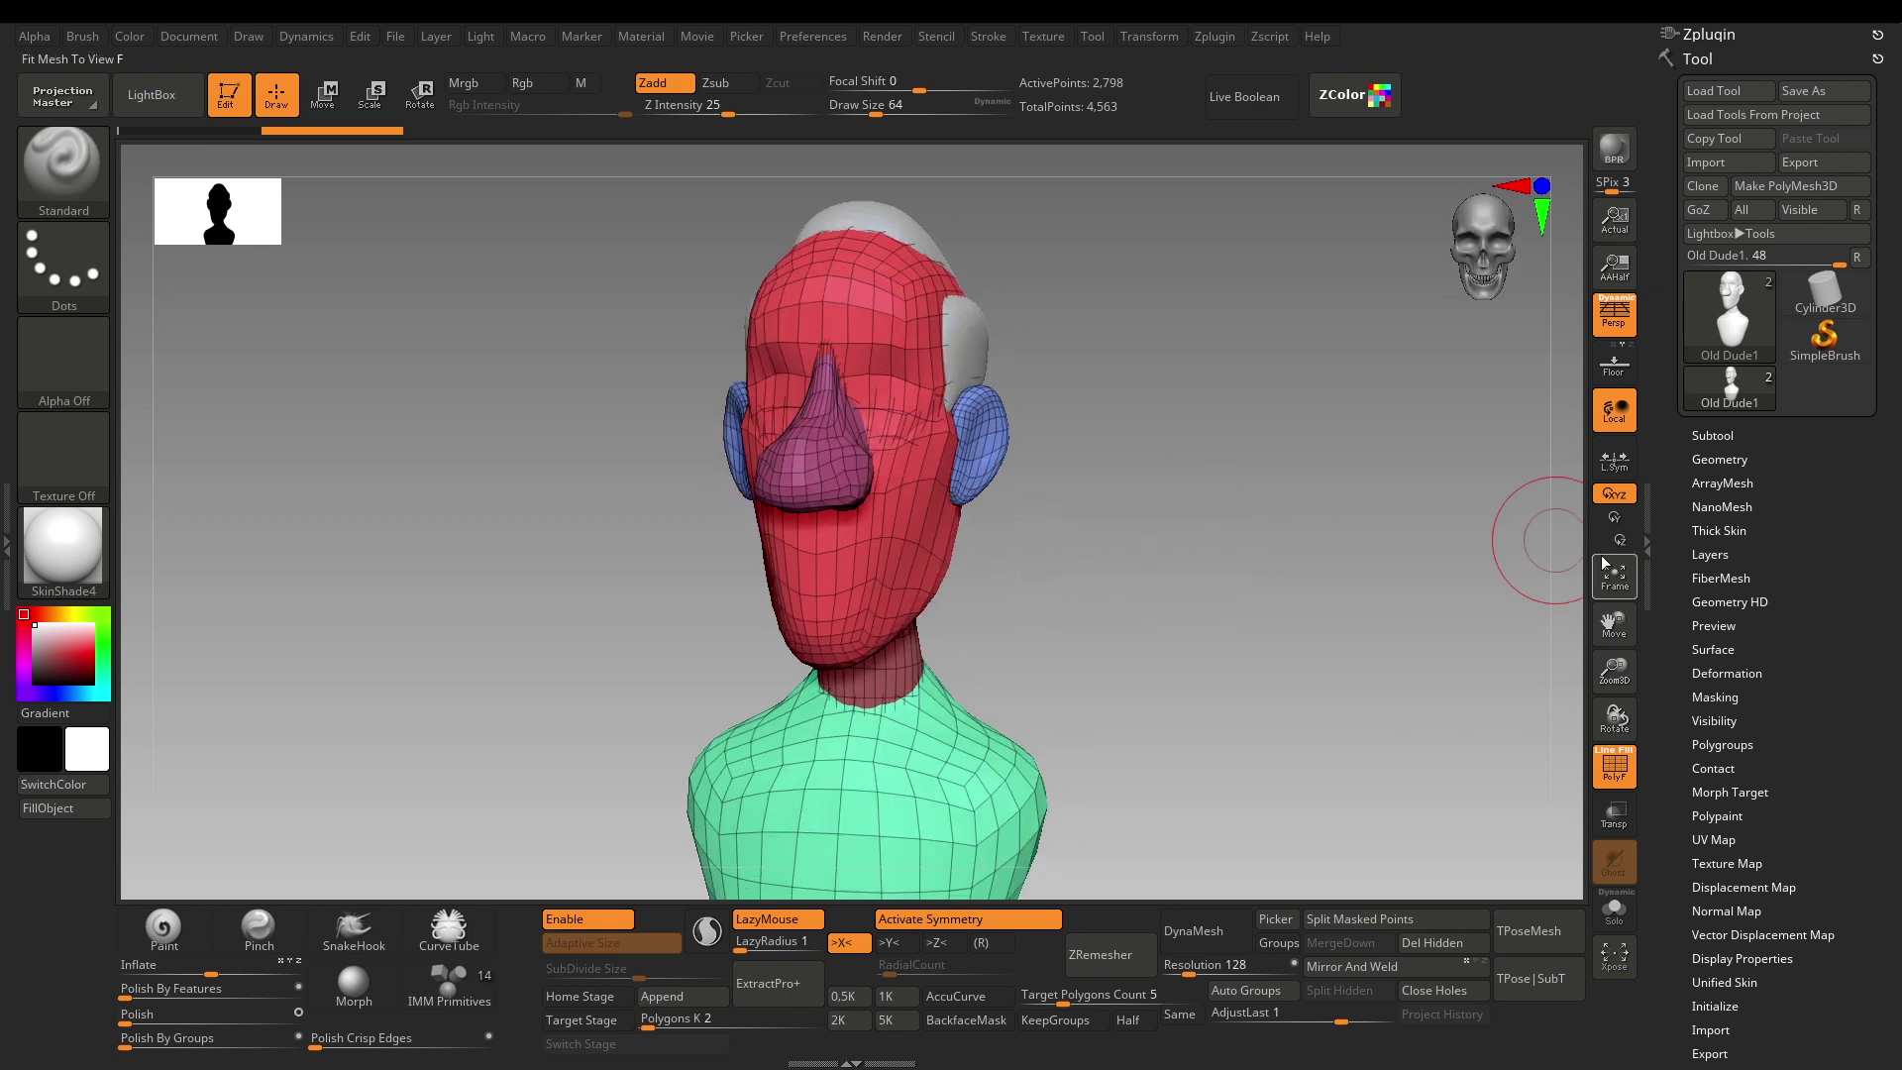
left_click(1720, 460)
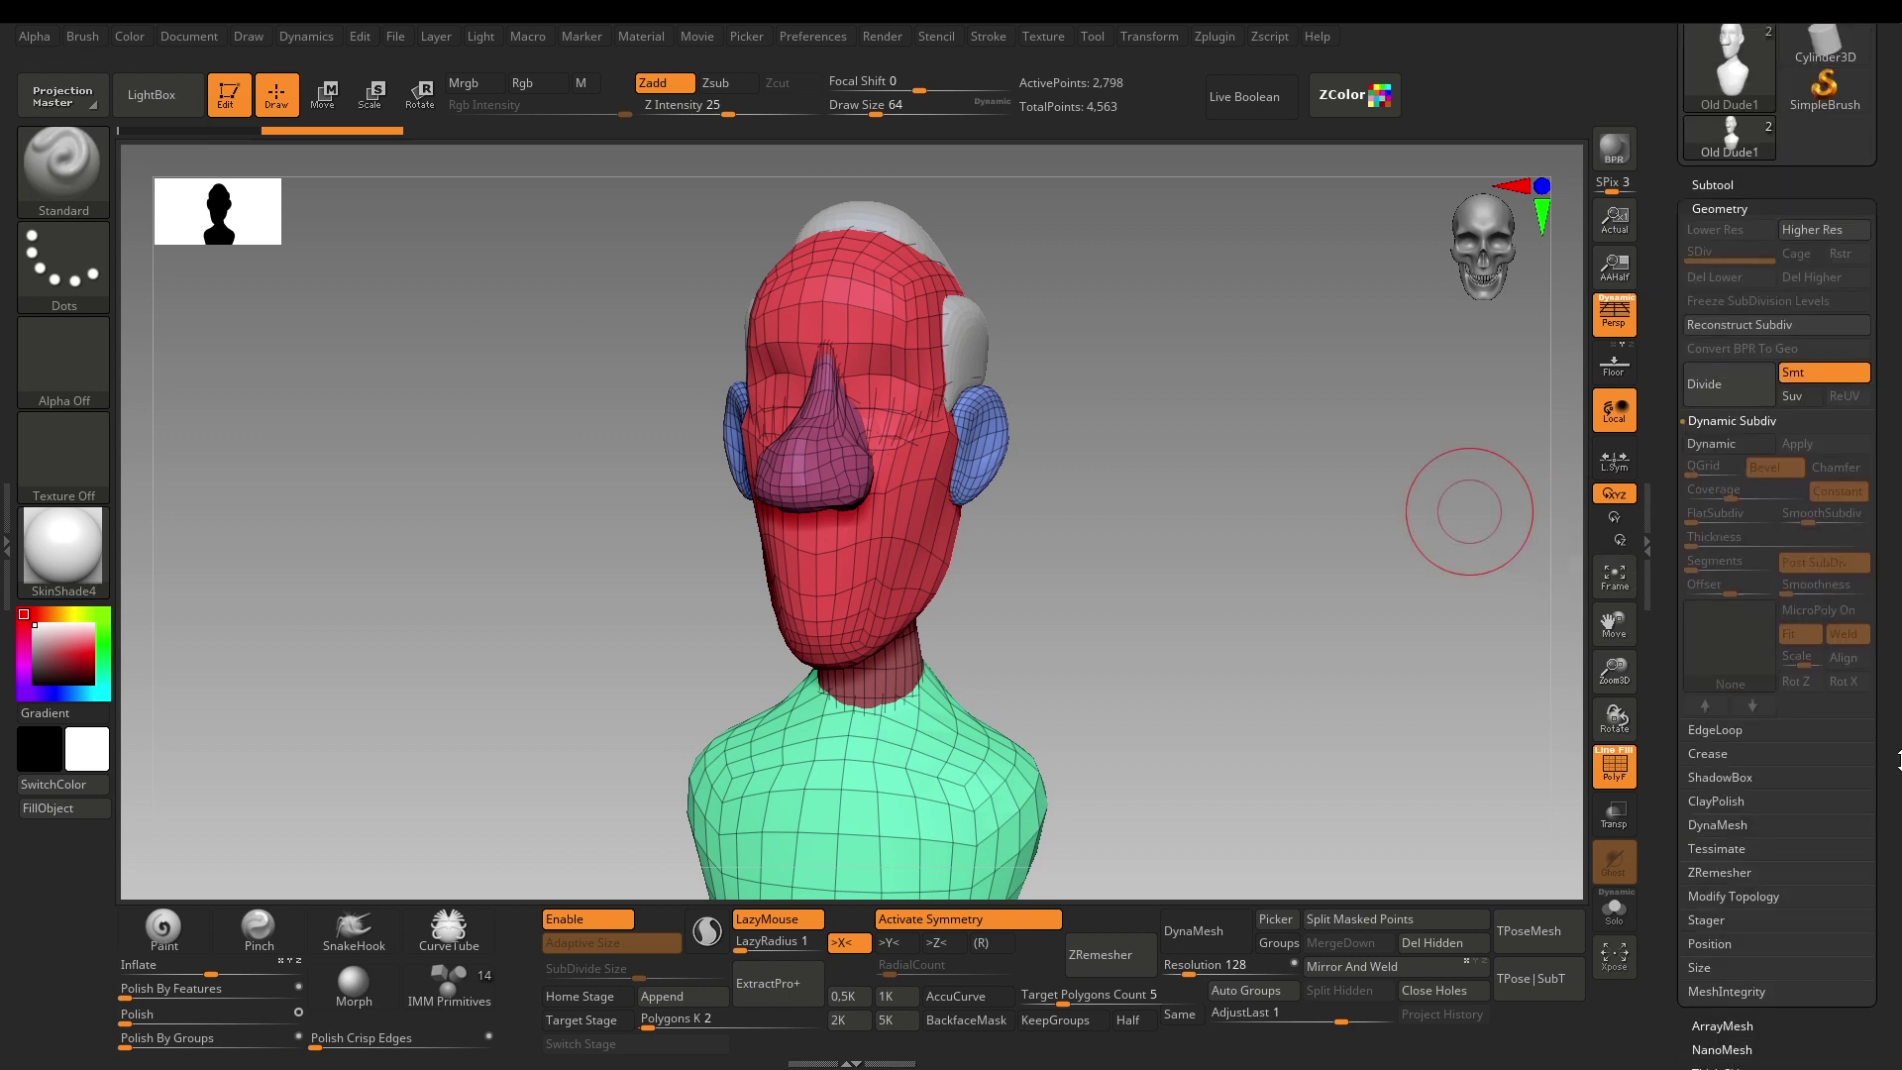
left_click(1720, 855)
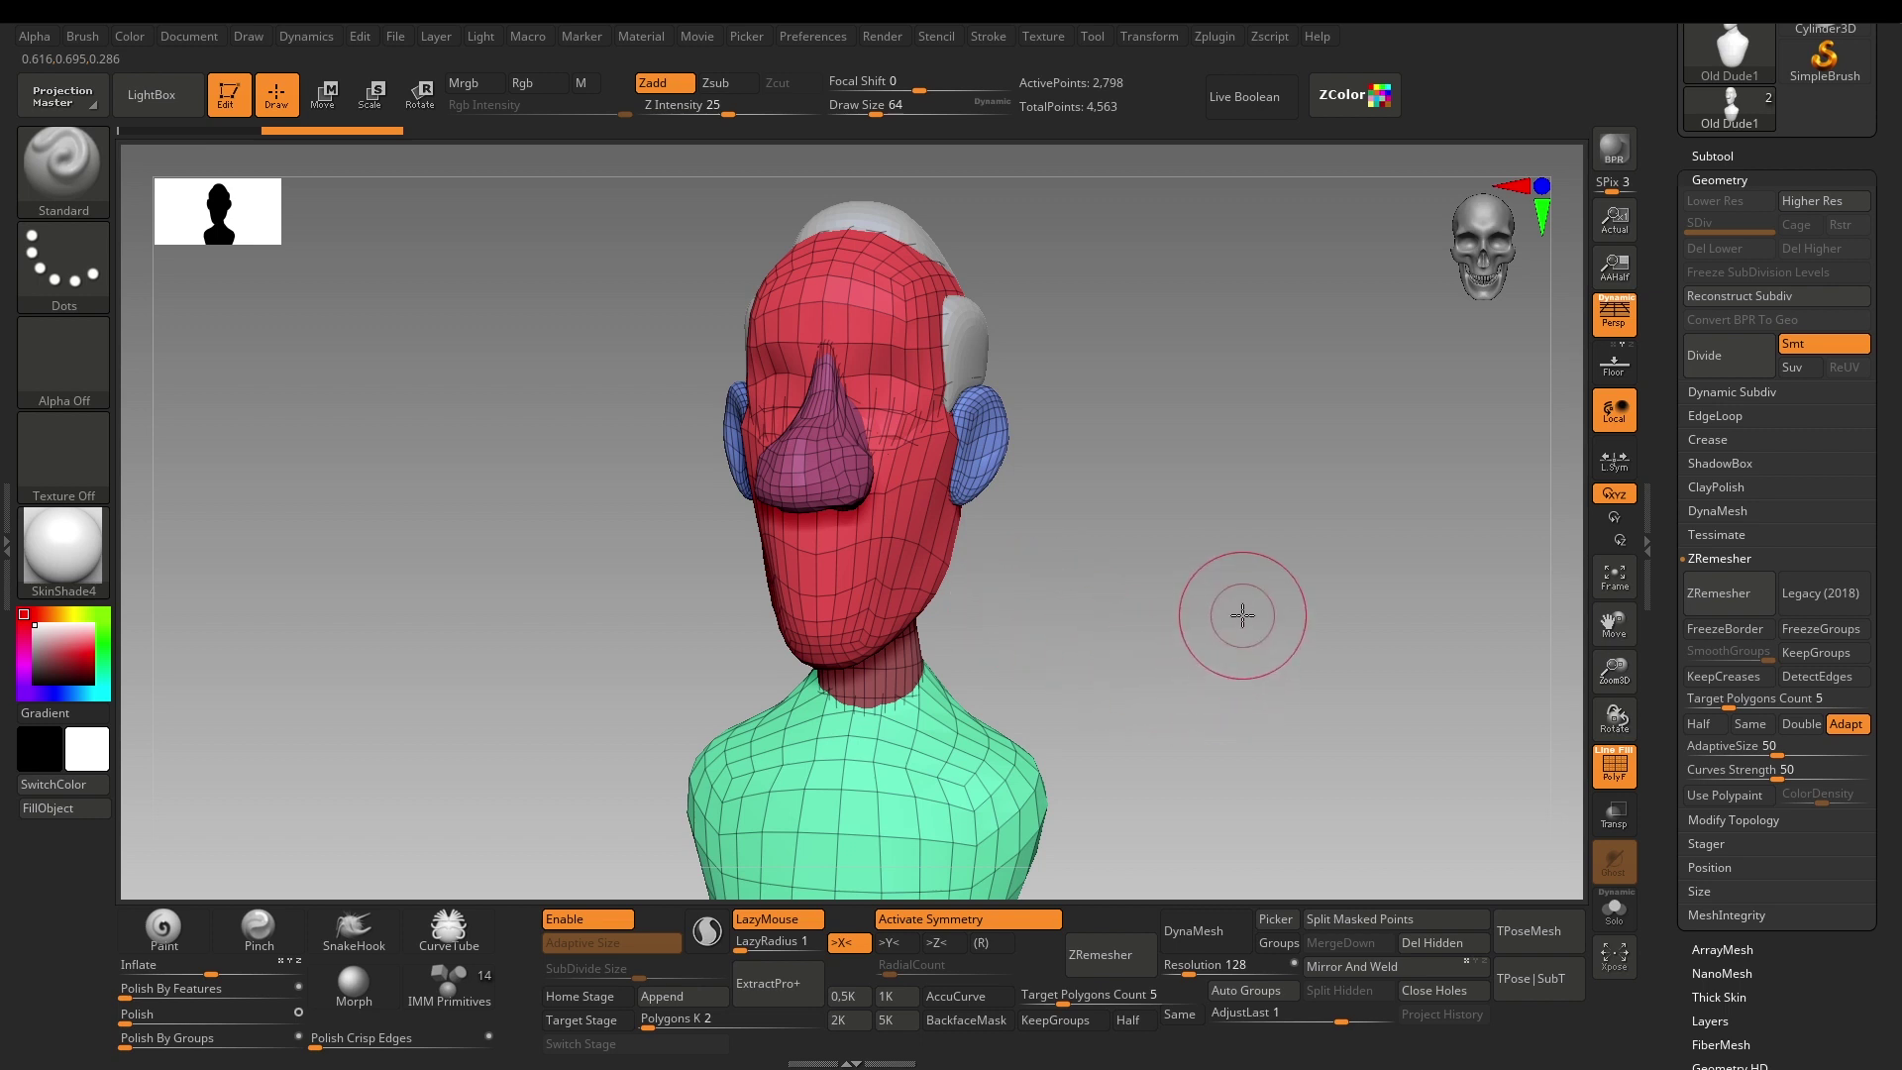
left_click_drag(1244, 615, 1224, 610)
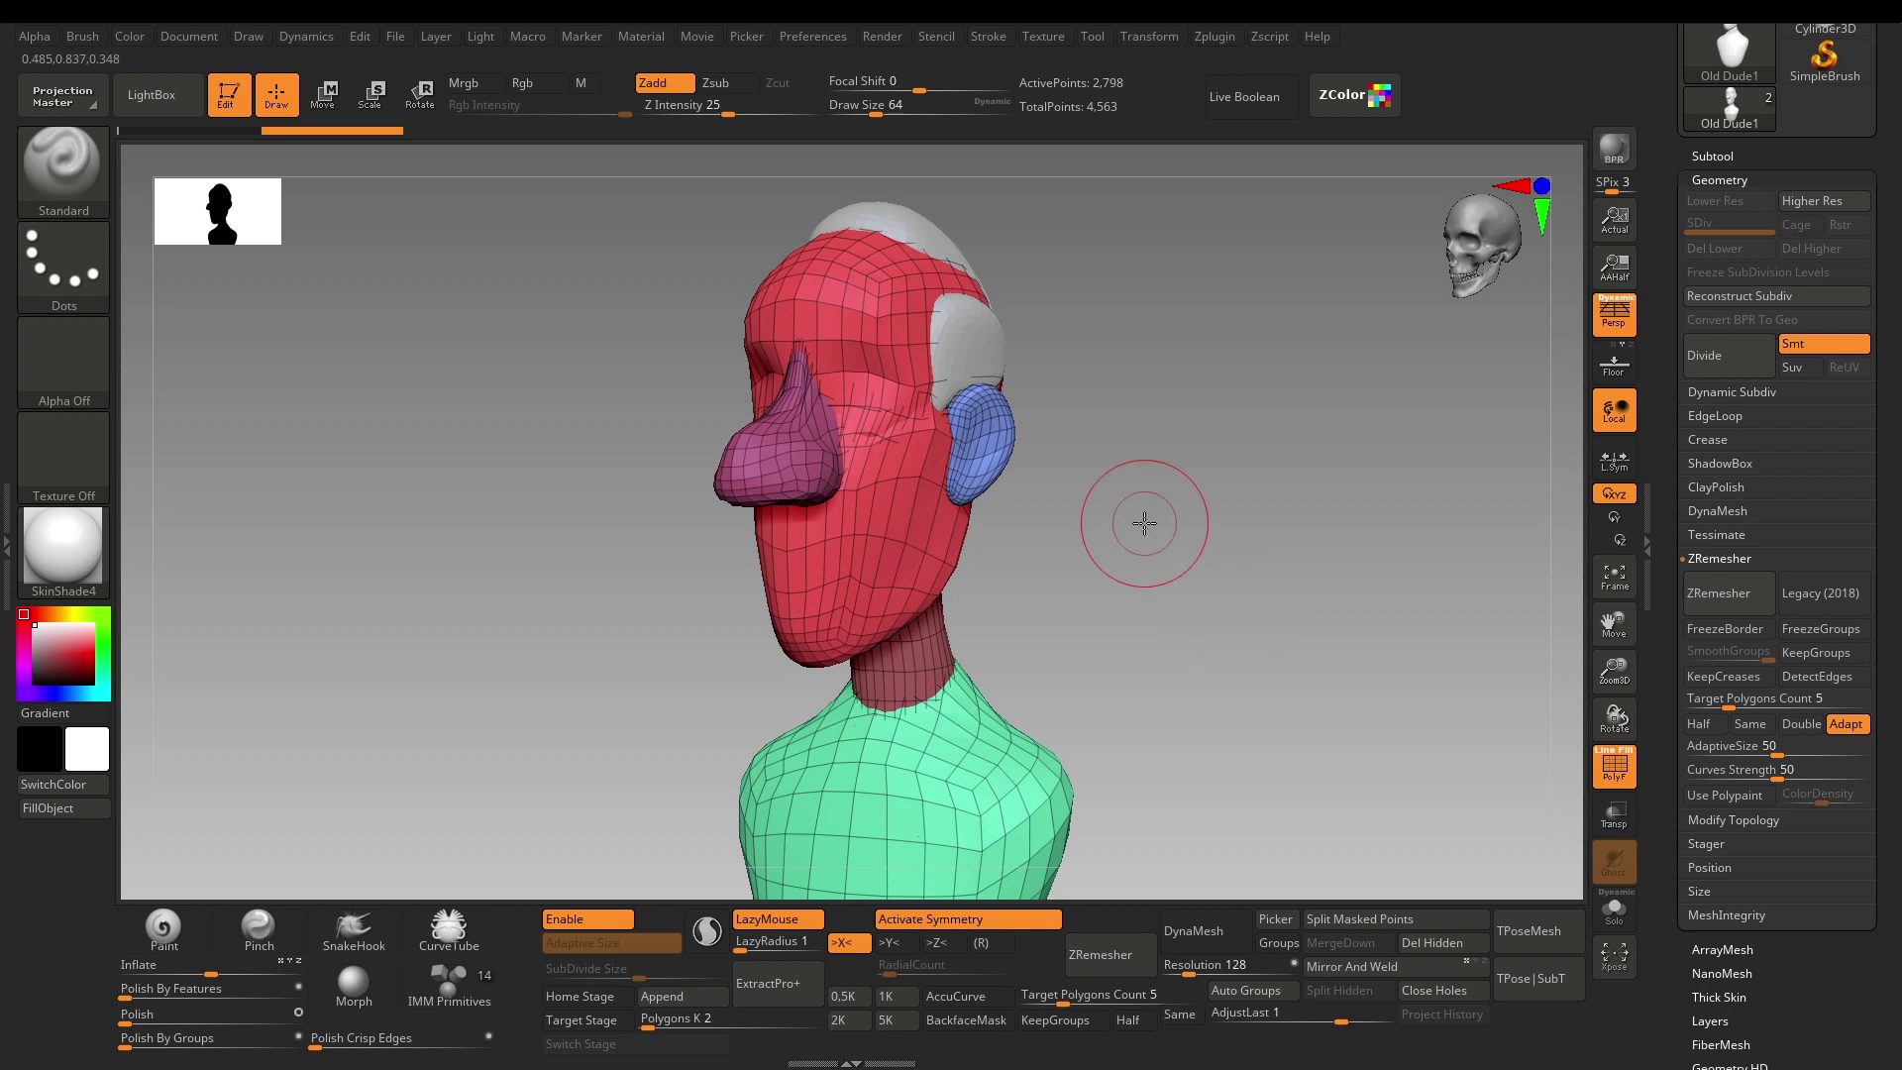
left_click_drag(1145, 468, 1151, 513)
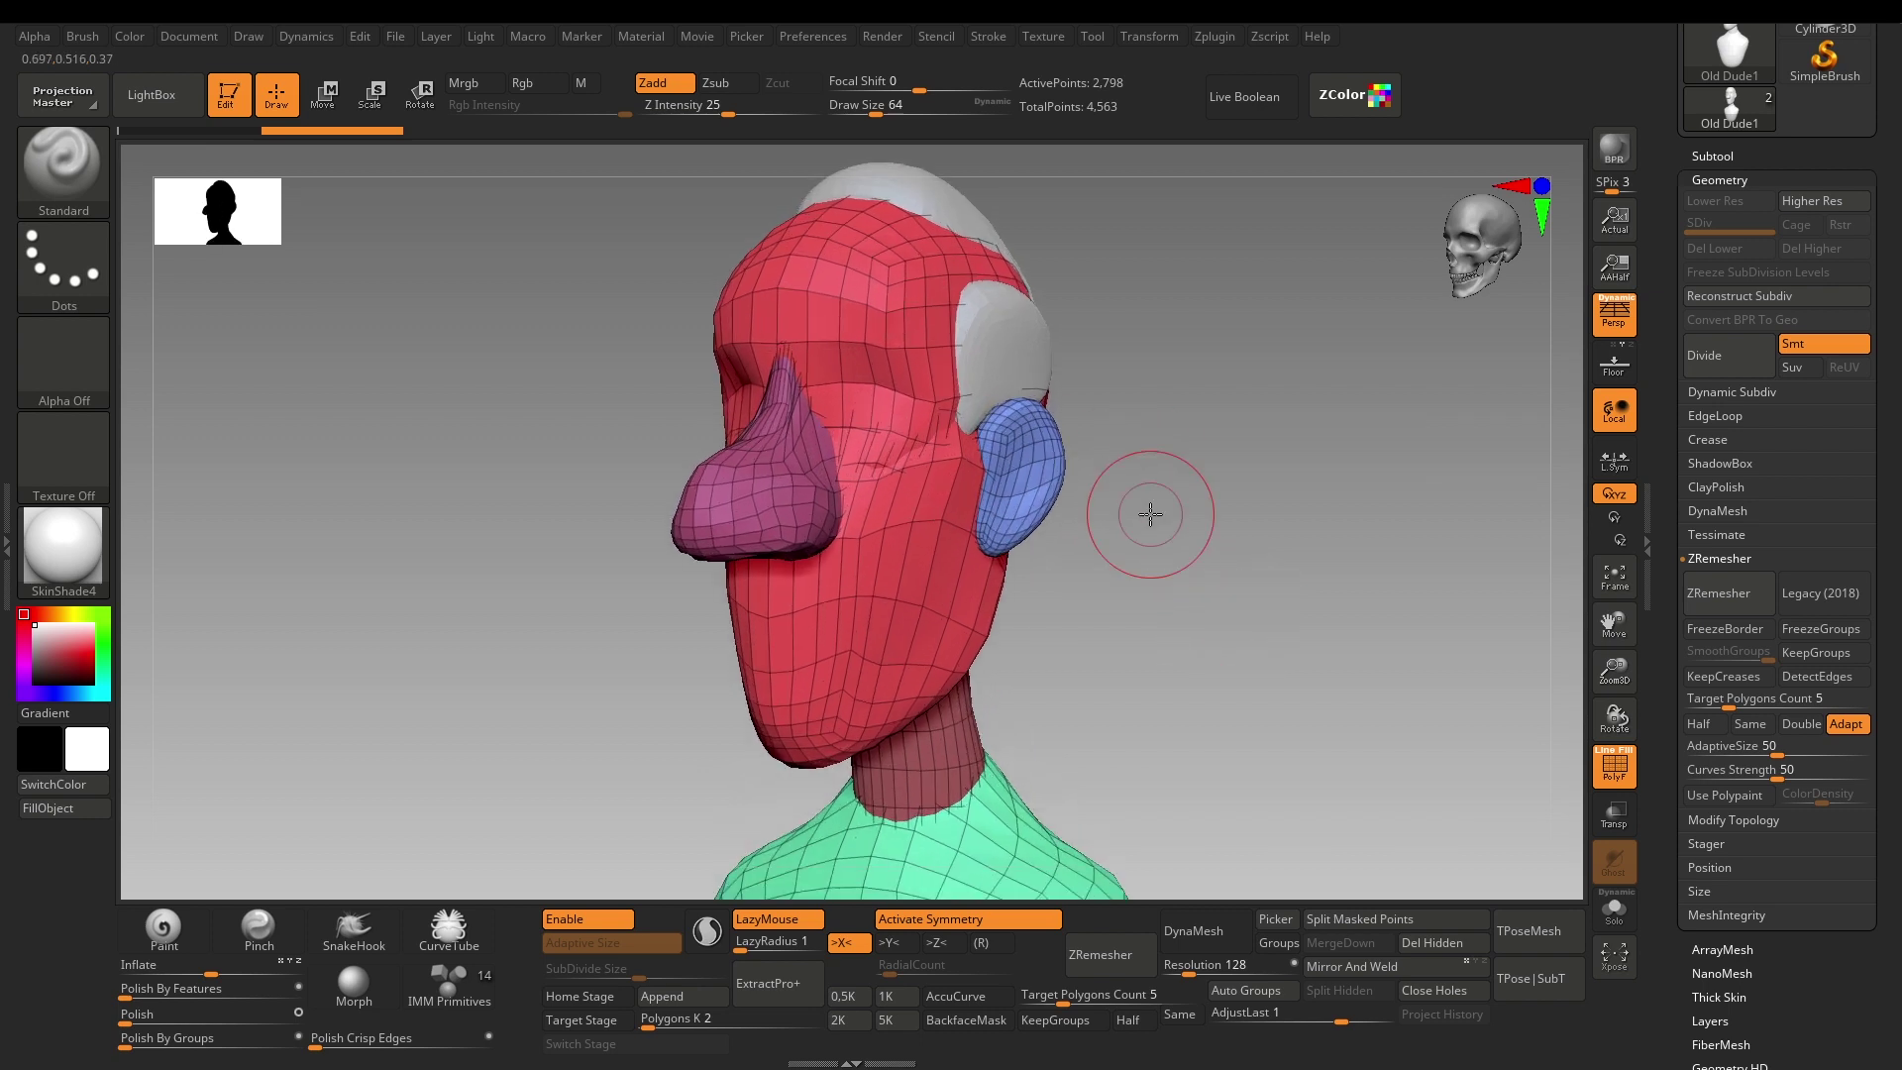
Subdivide the bust twice to SDiv level 3 and hide the wireframe.
key("d")
key("d")
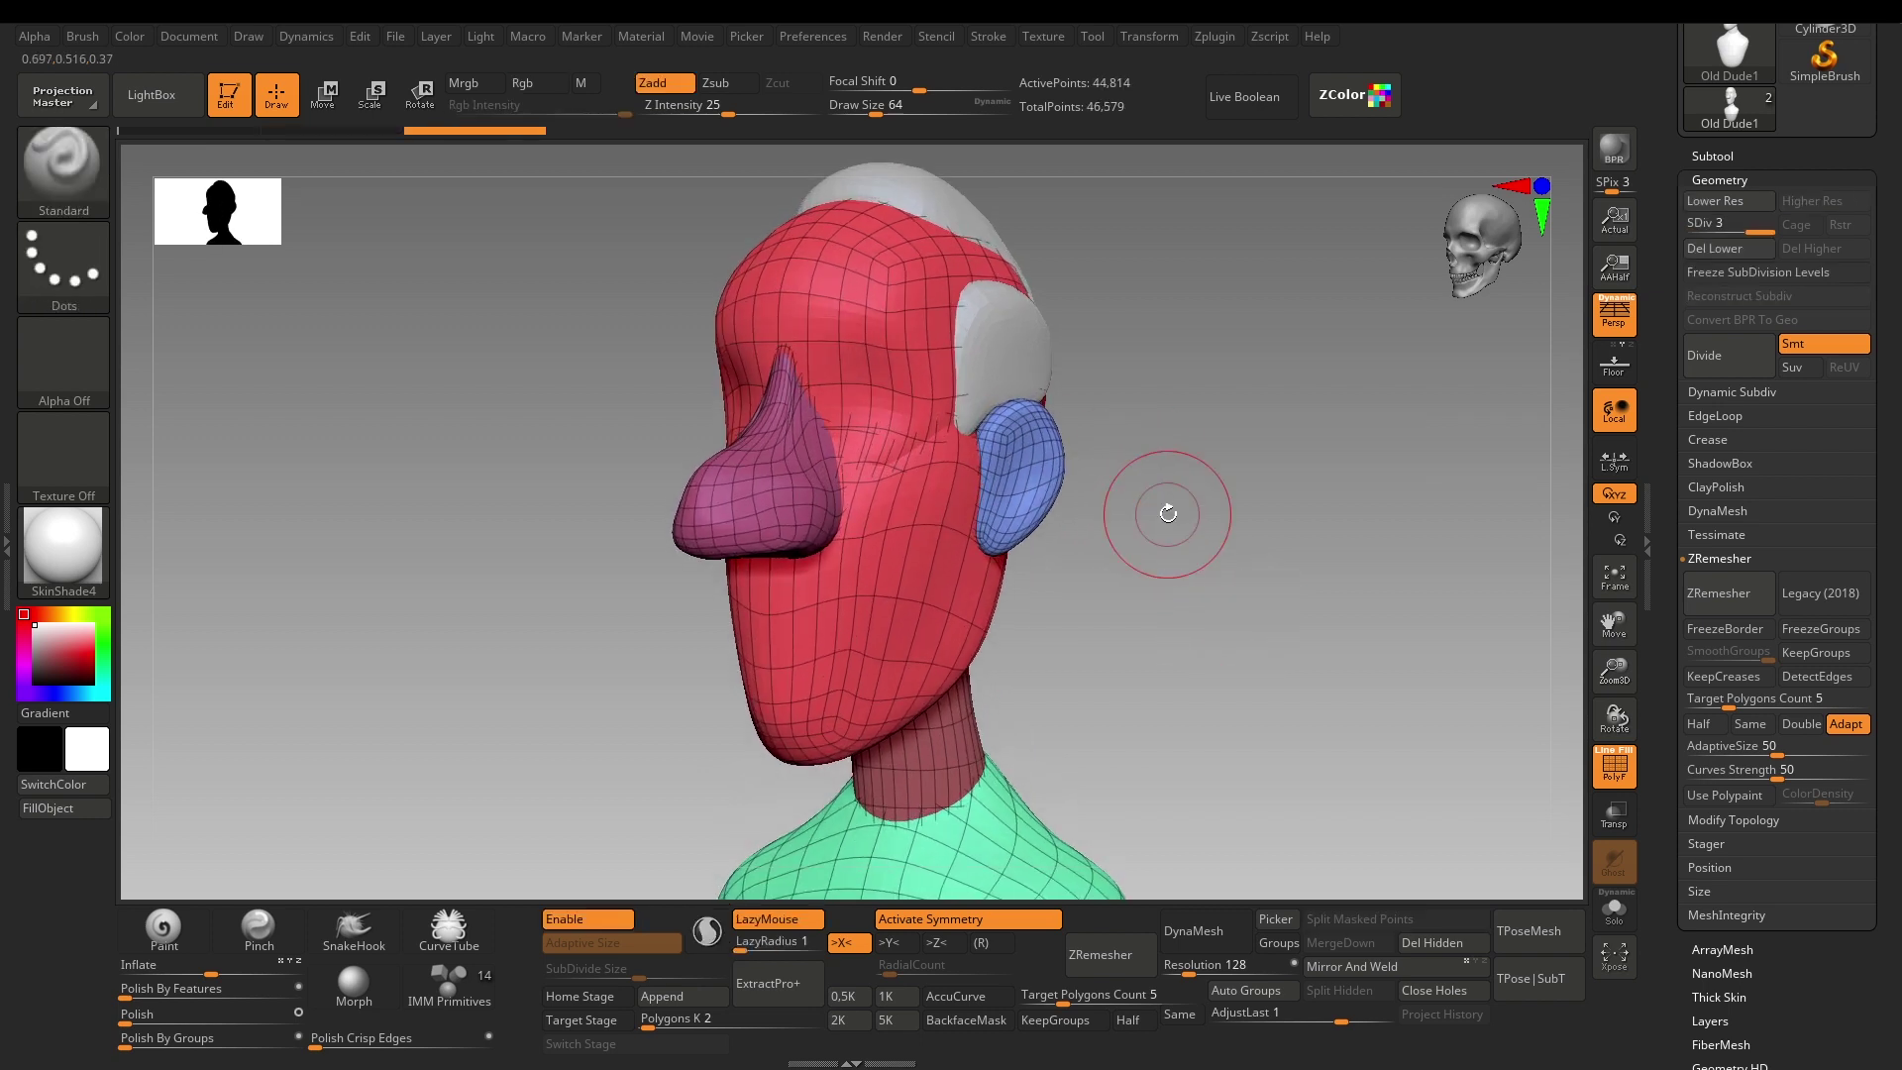
key("shift+f")
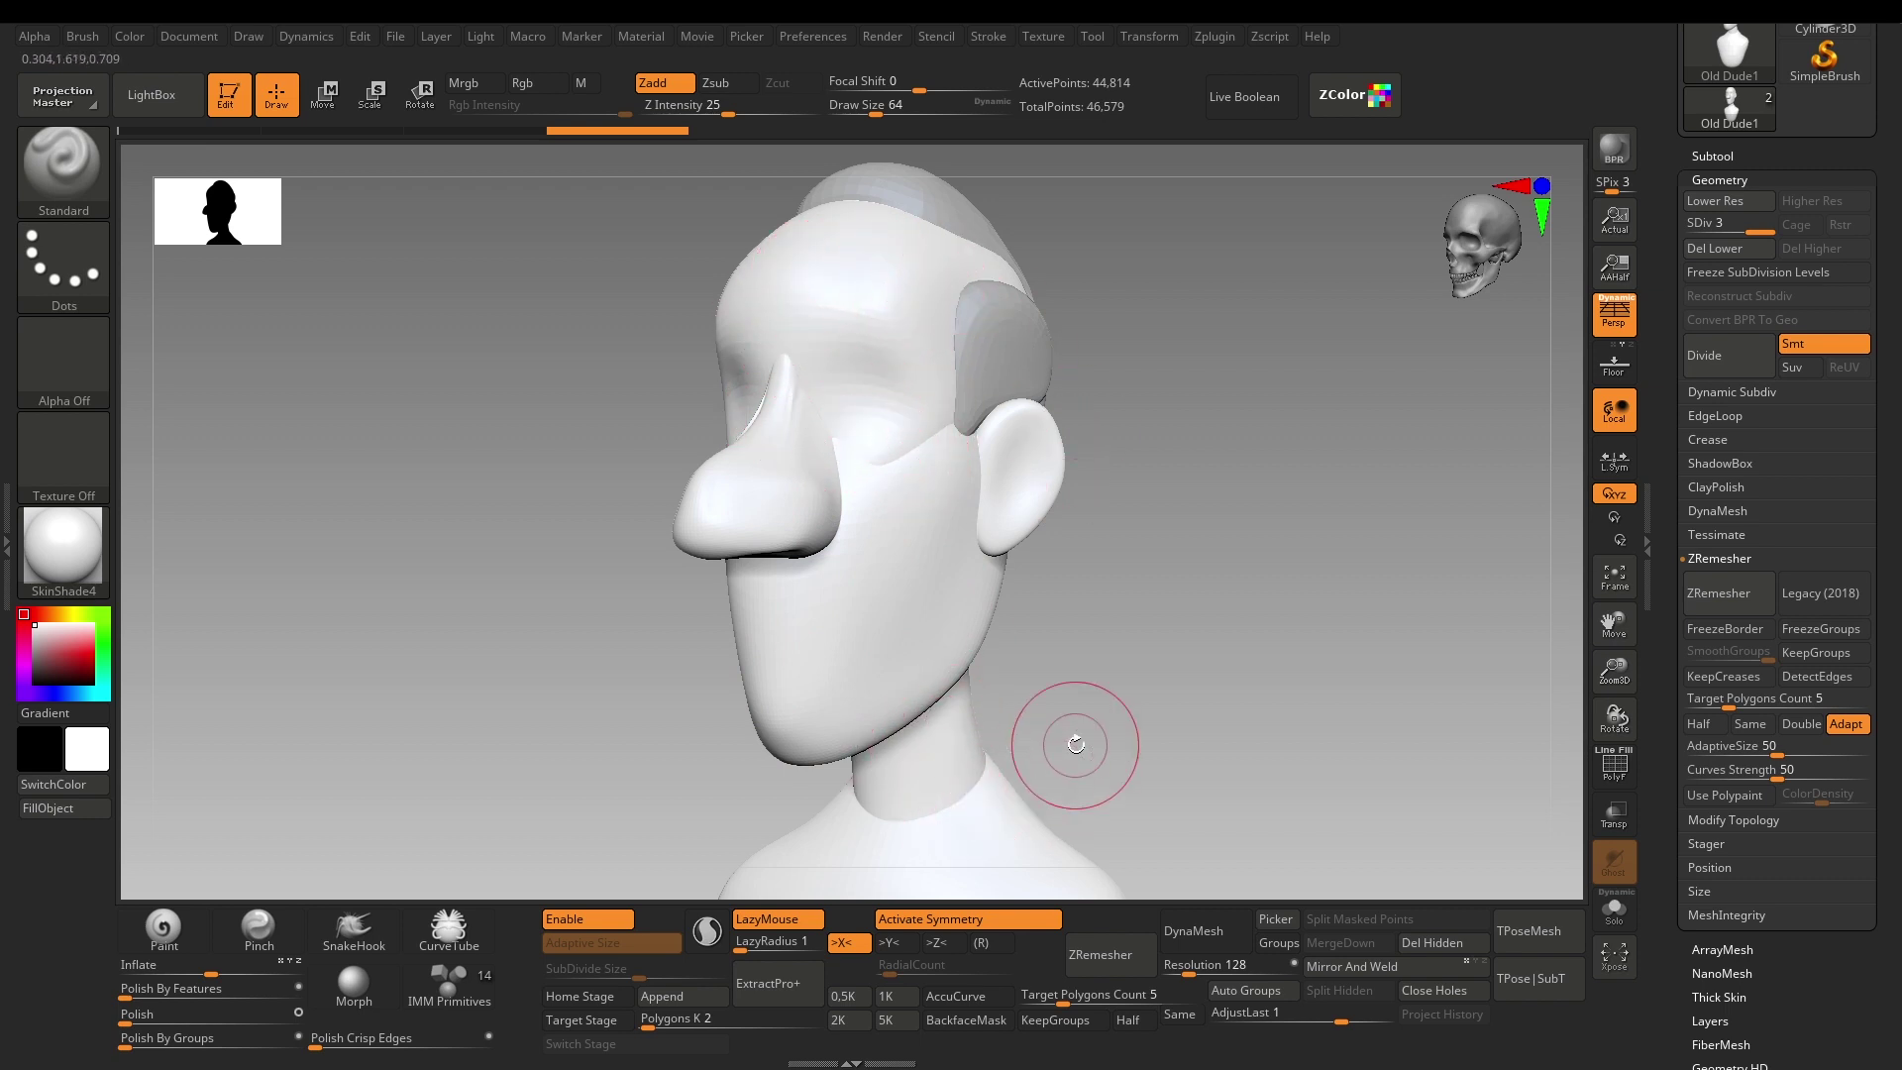
DynaMesh the bust at resolution 128 without freezing its subdivision levels.
left_click(1725, 510)
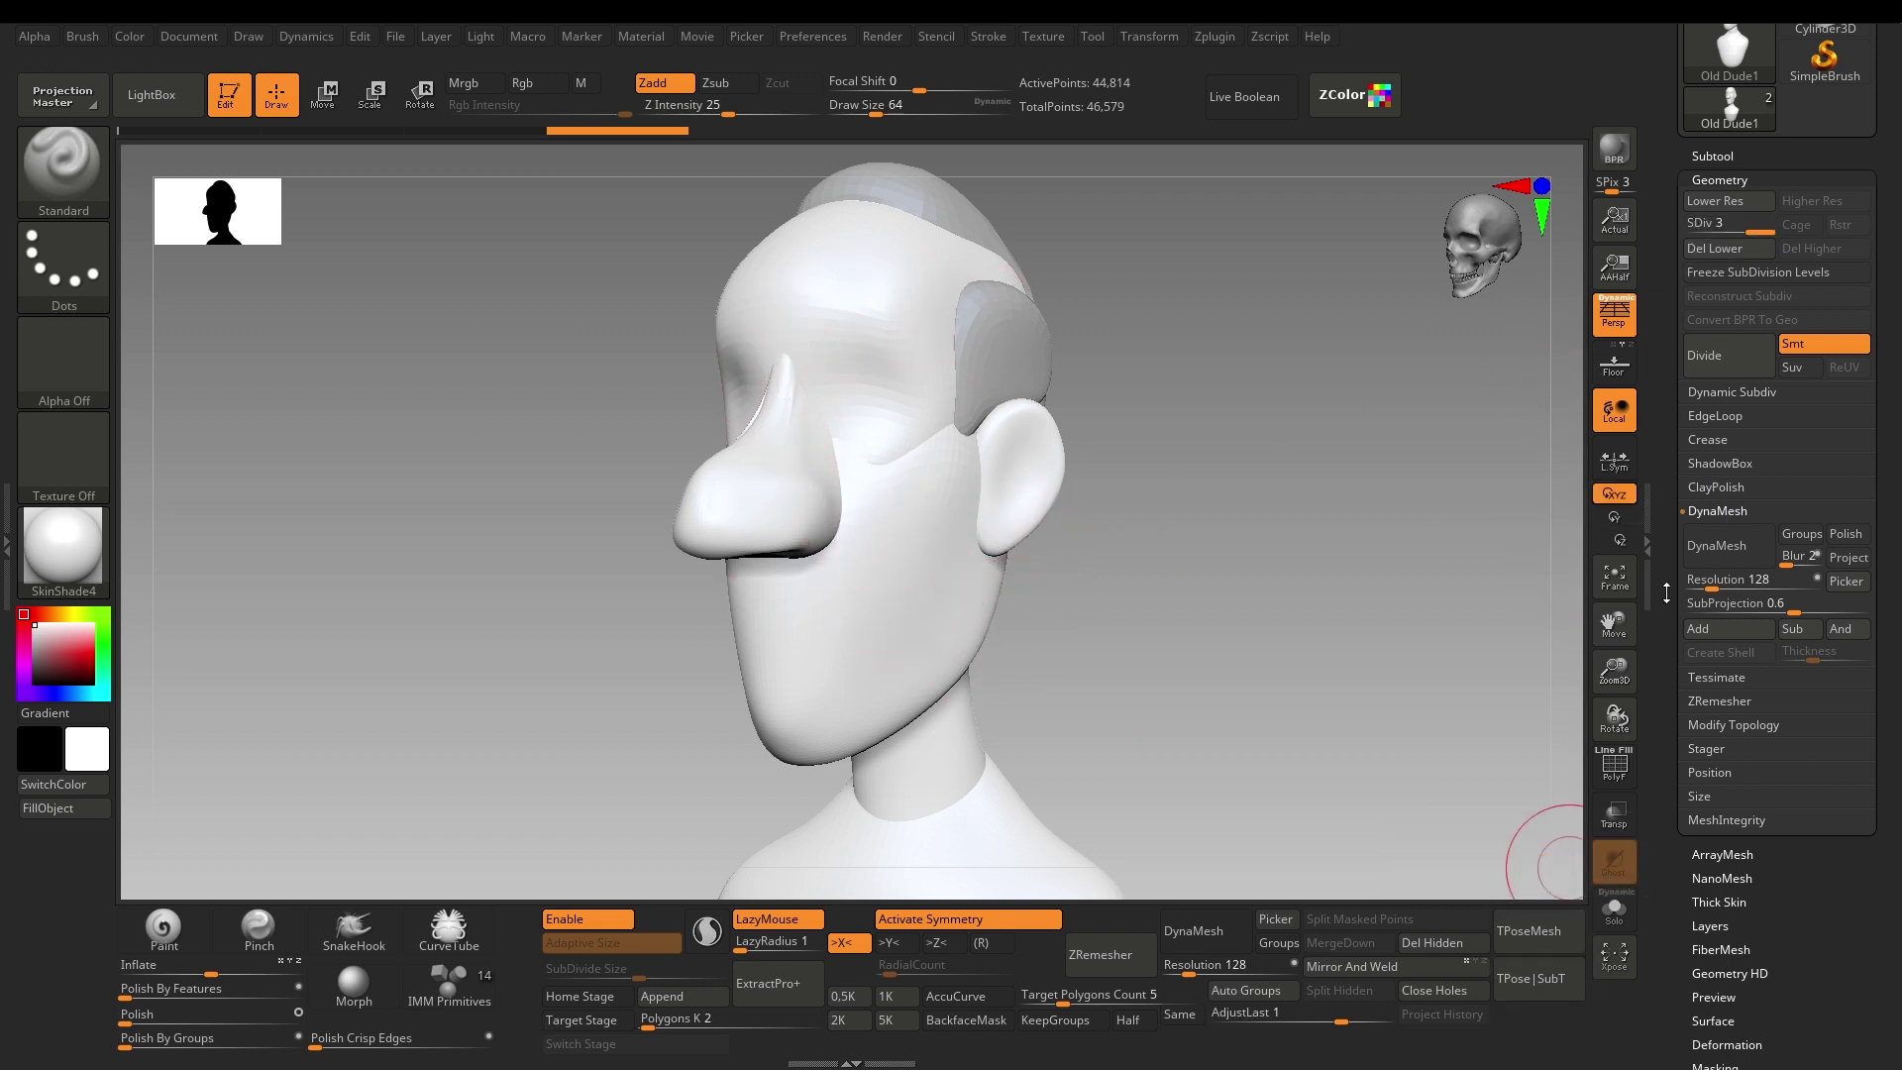
left_click(1708, 551)
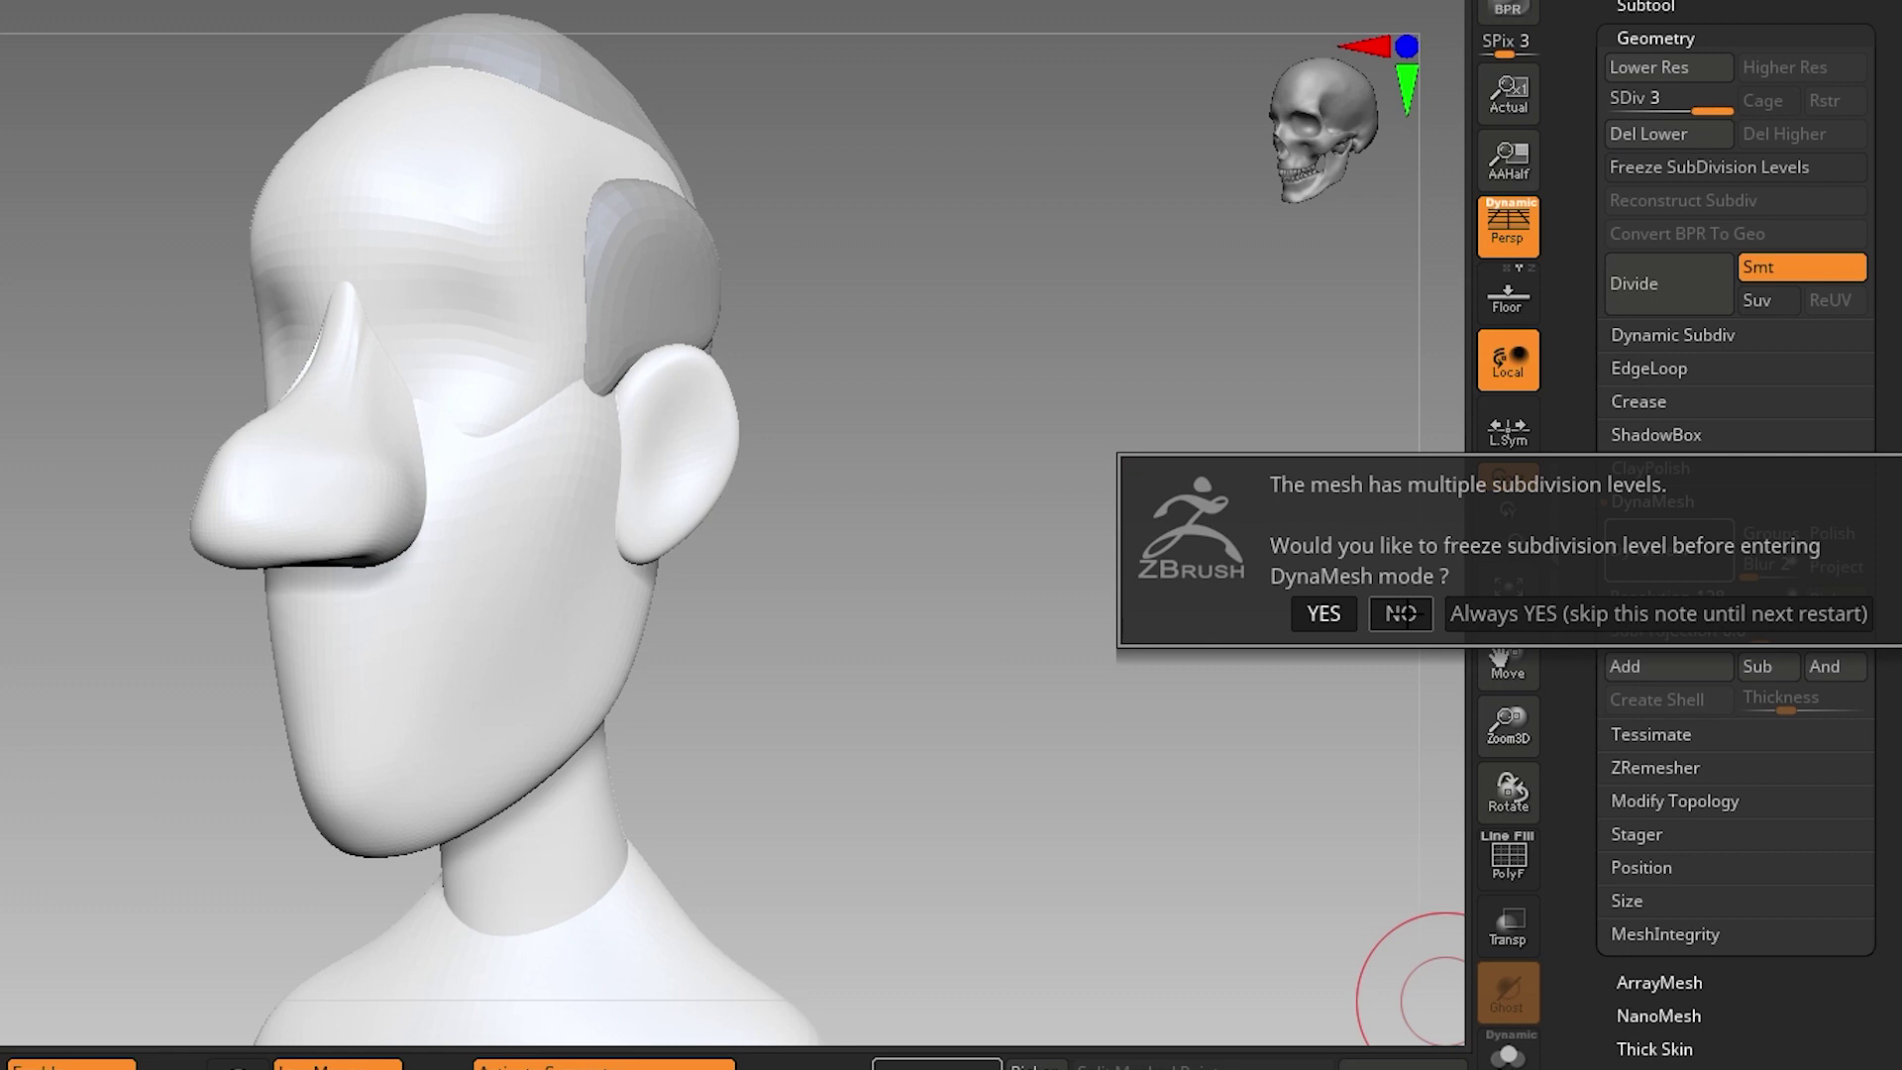
left_click(1401, 613)
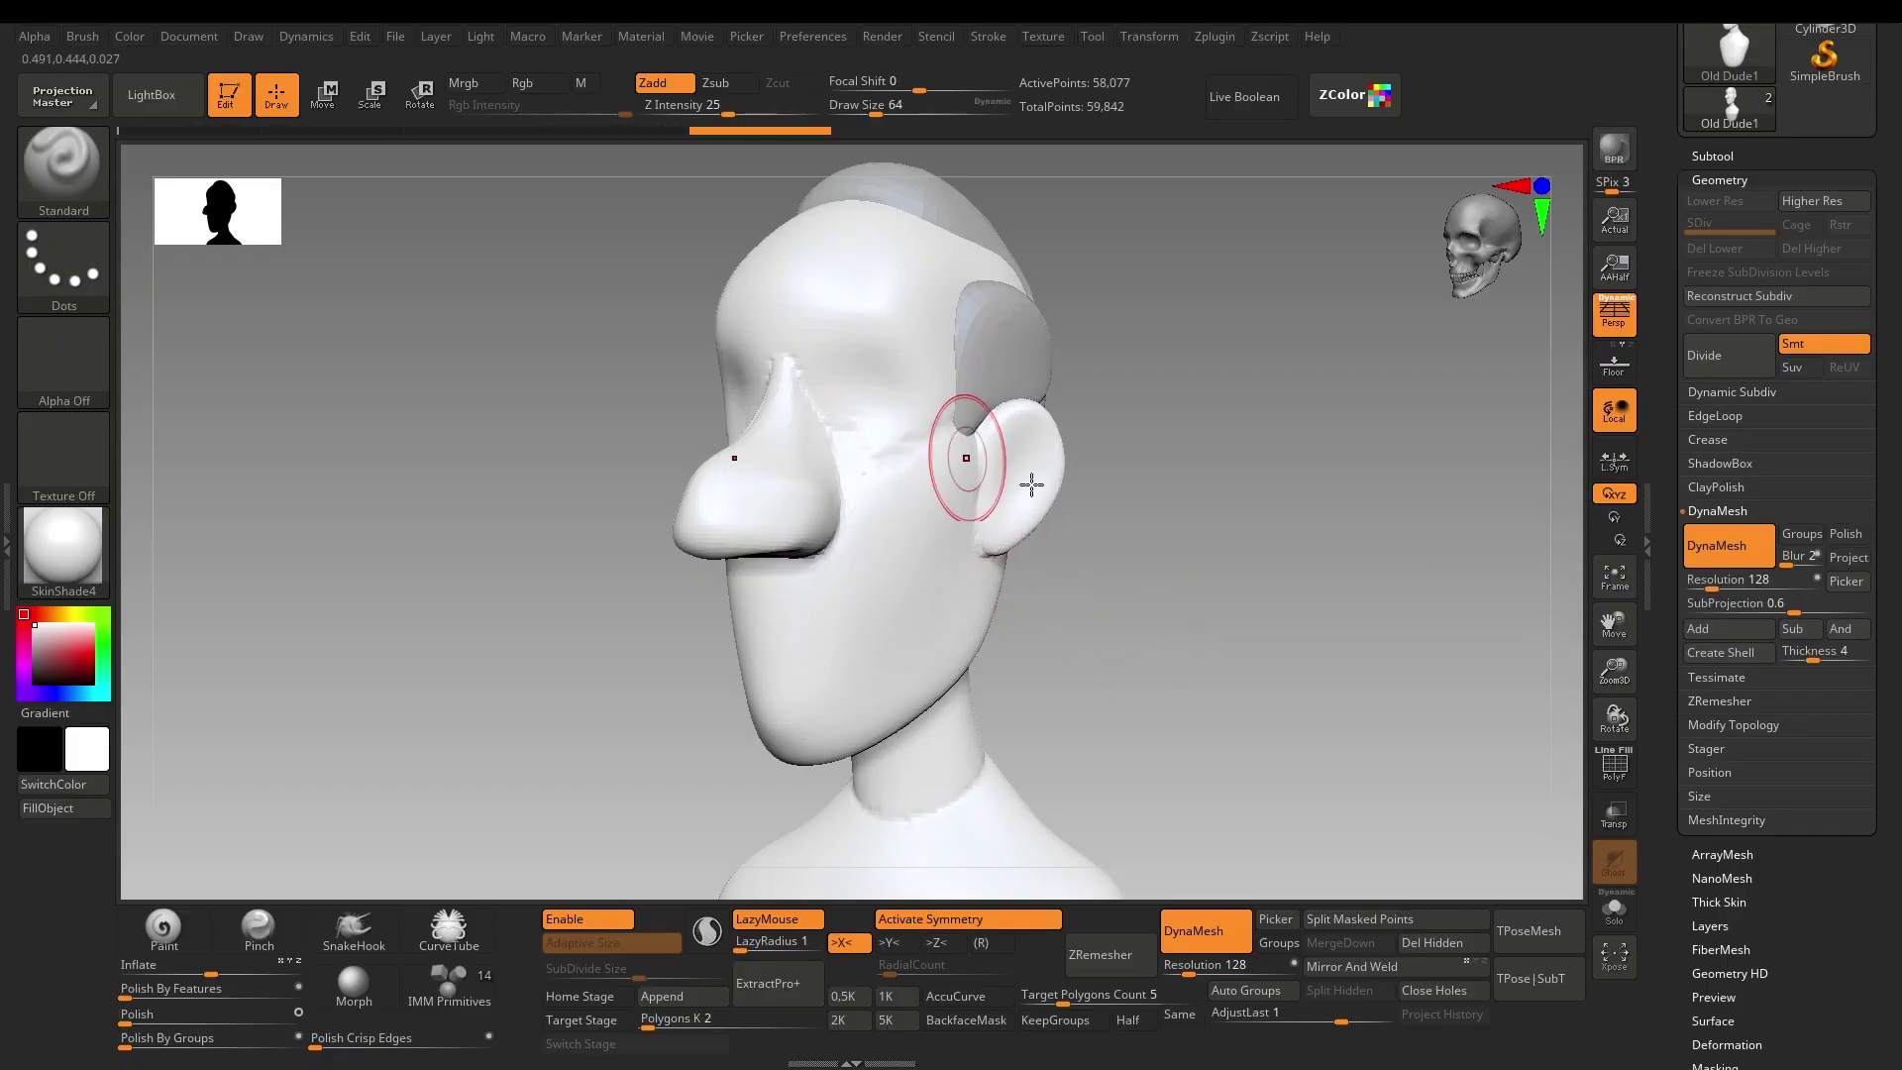
Examine the DynaMesh result around the nose, ear and neck junctions, both with and without the wireframe.
key("shift+f")
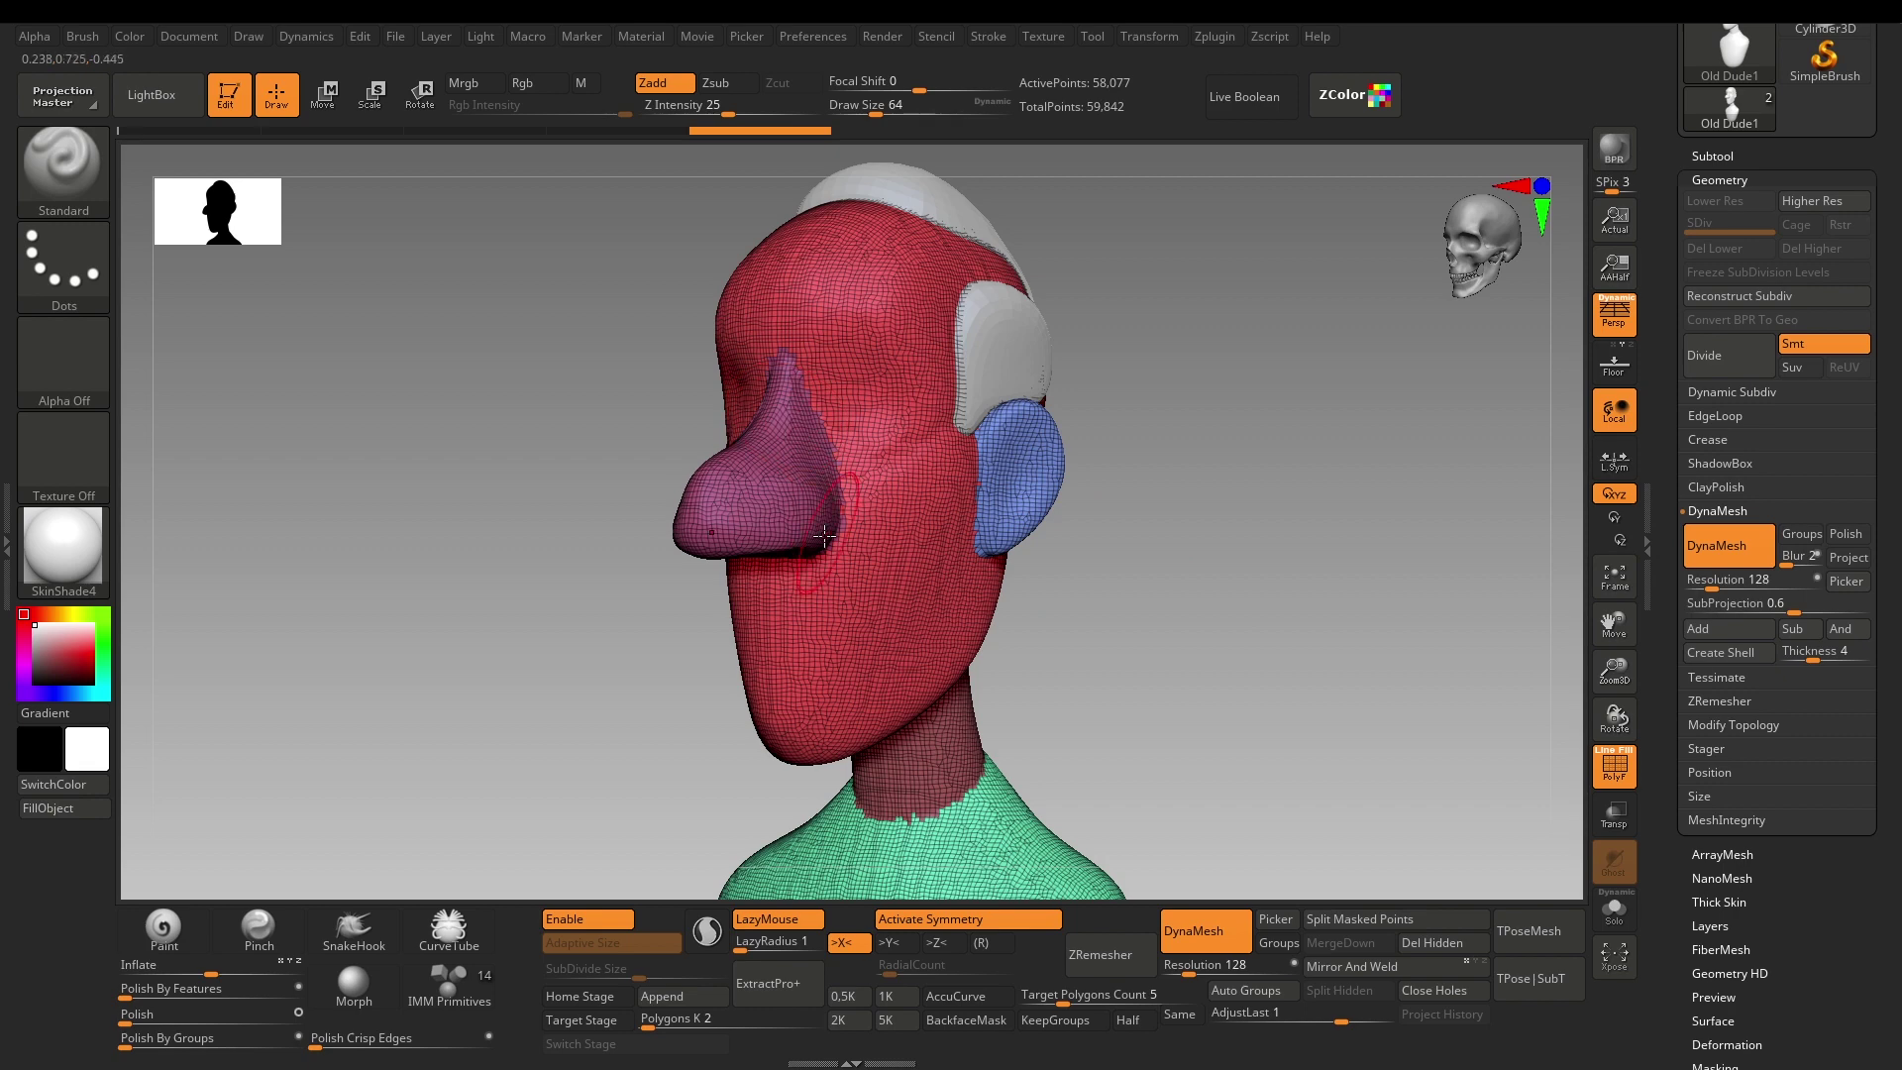
left_click_drag(1170, 588, 1155, 582)
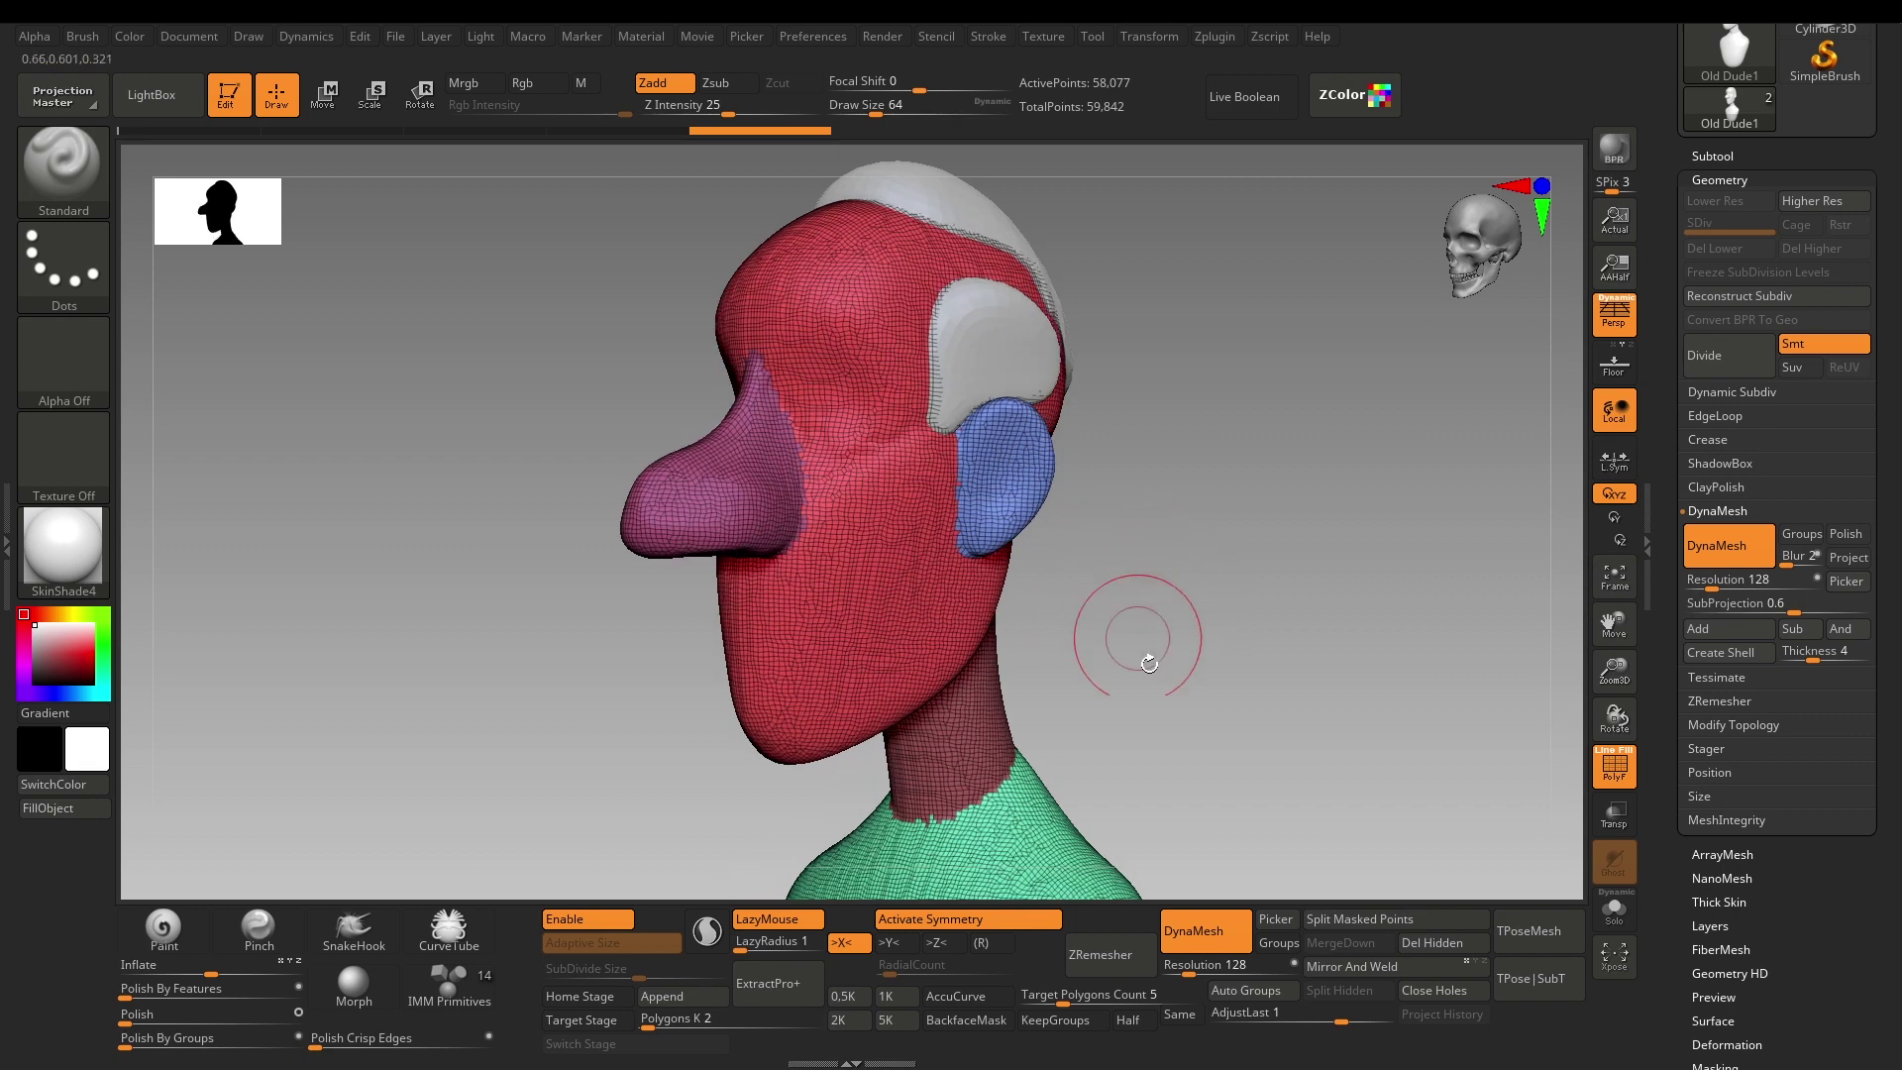
left_click_drag(1172, 764, 1029, 592)
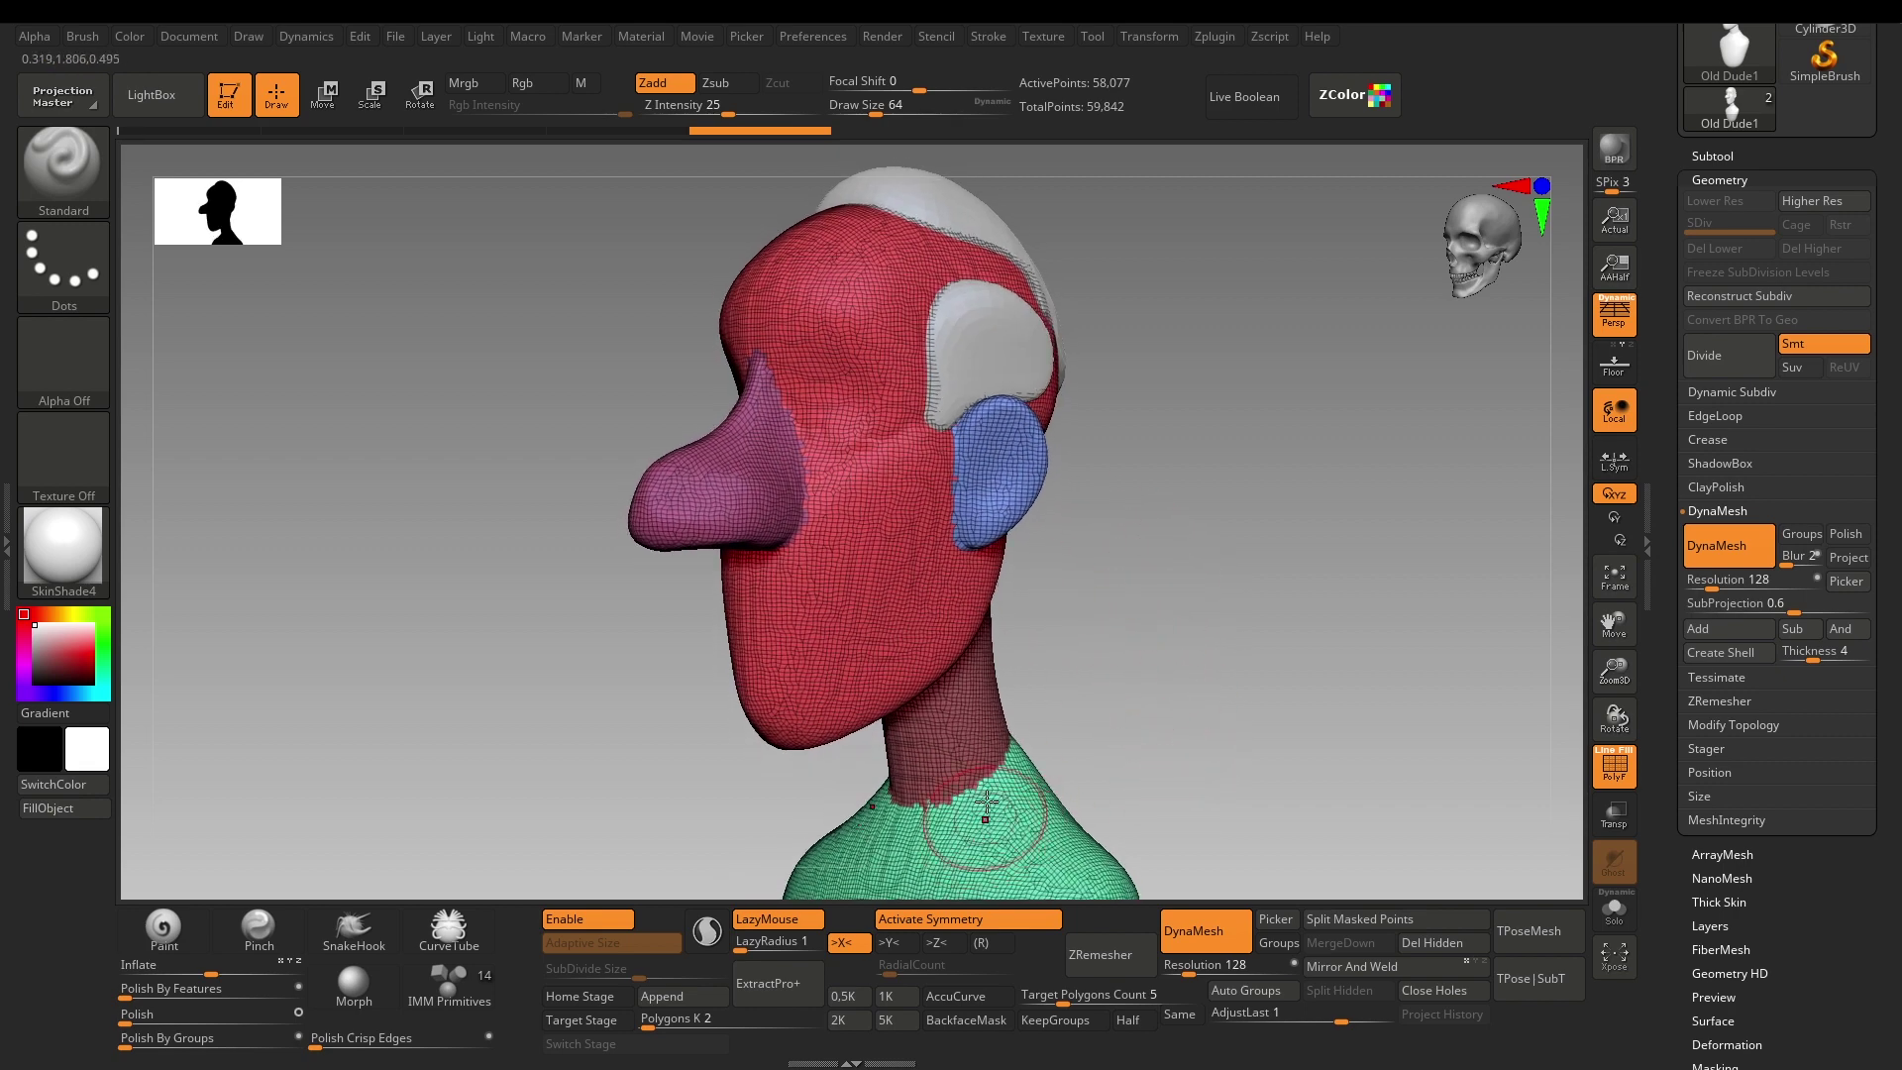
left_click_drag(1189, 537, 1300, 535)
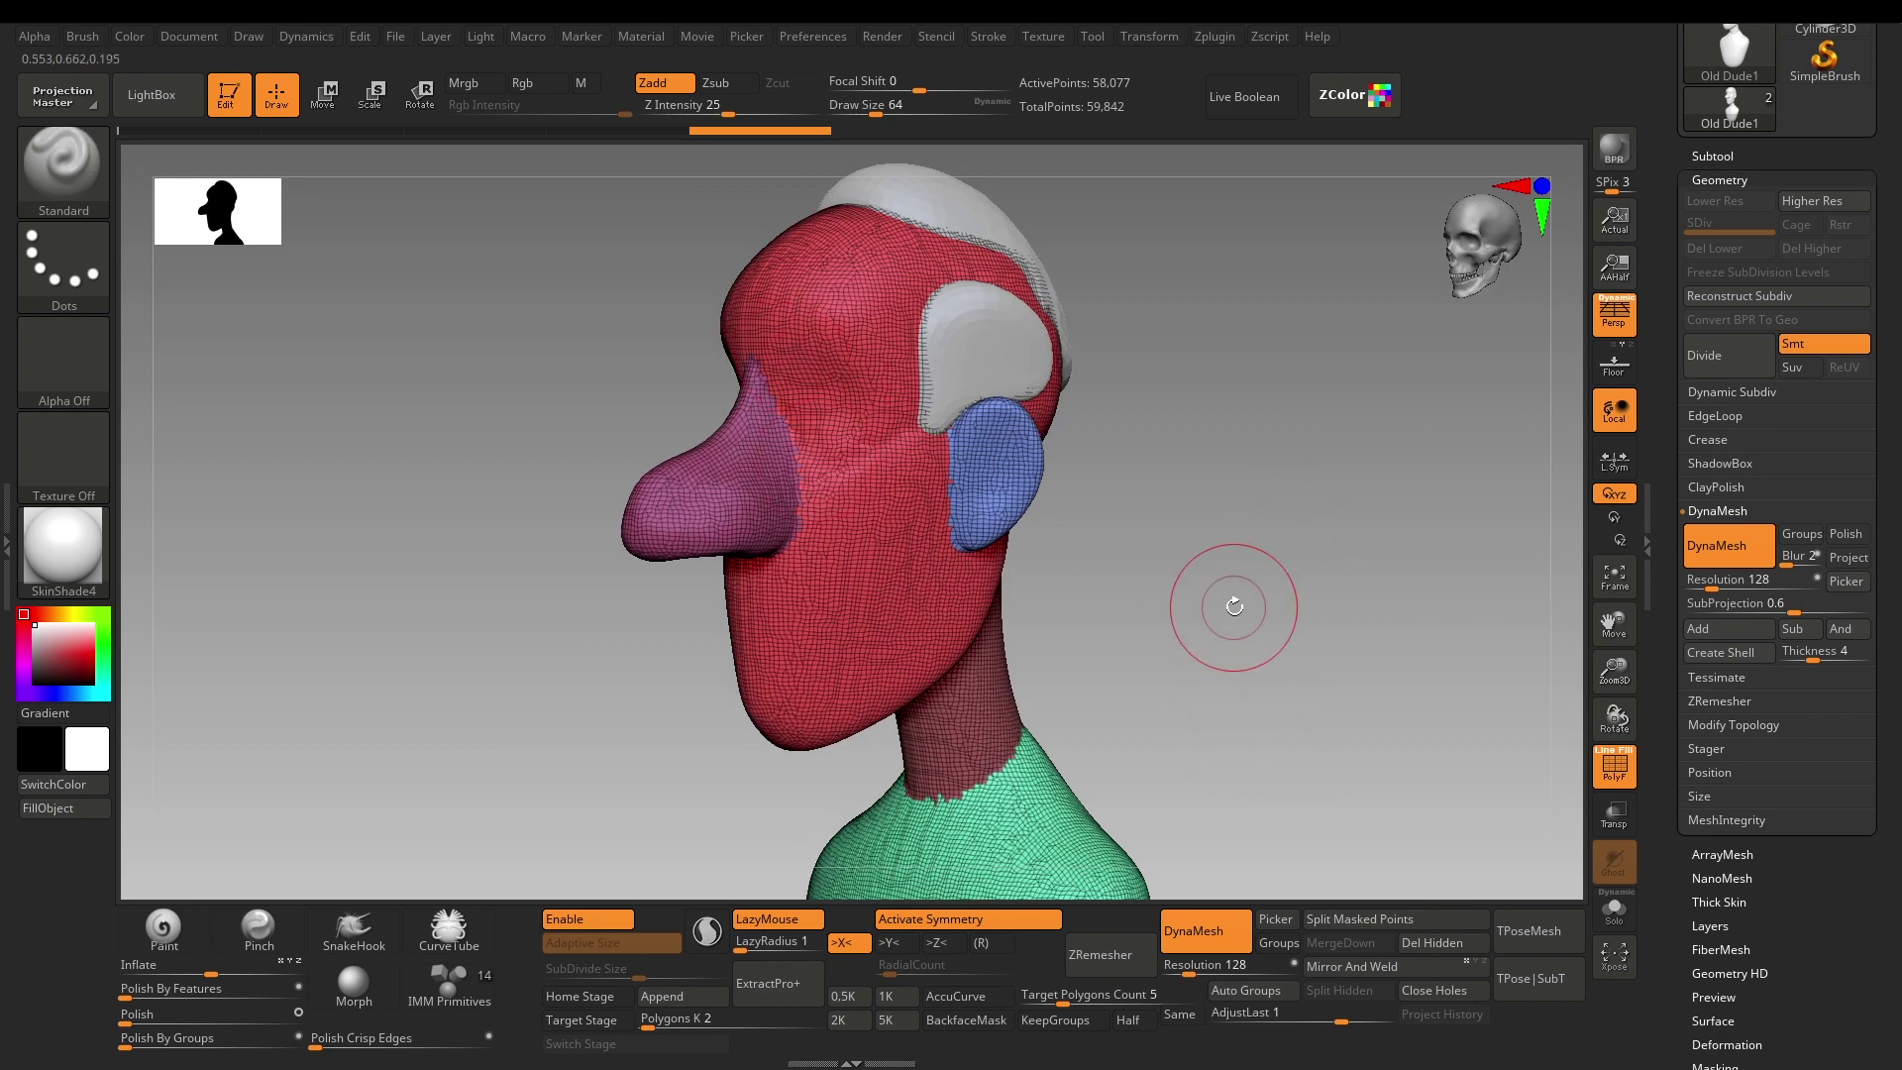
key("shift+f")
left_click_drag(1232, 602, 1247, 607)
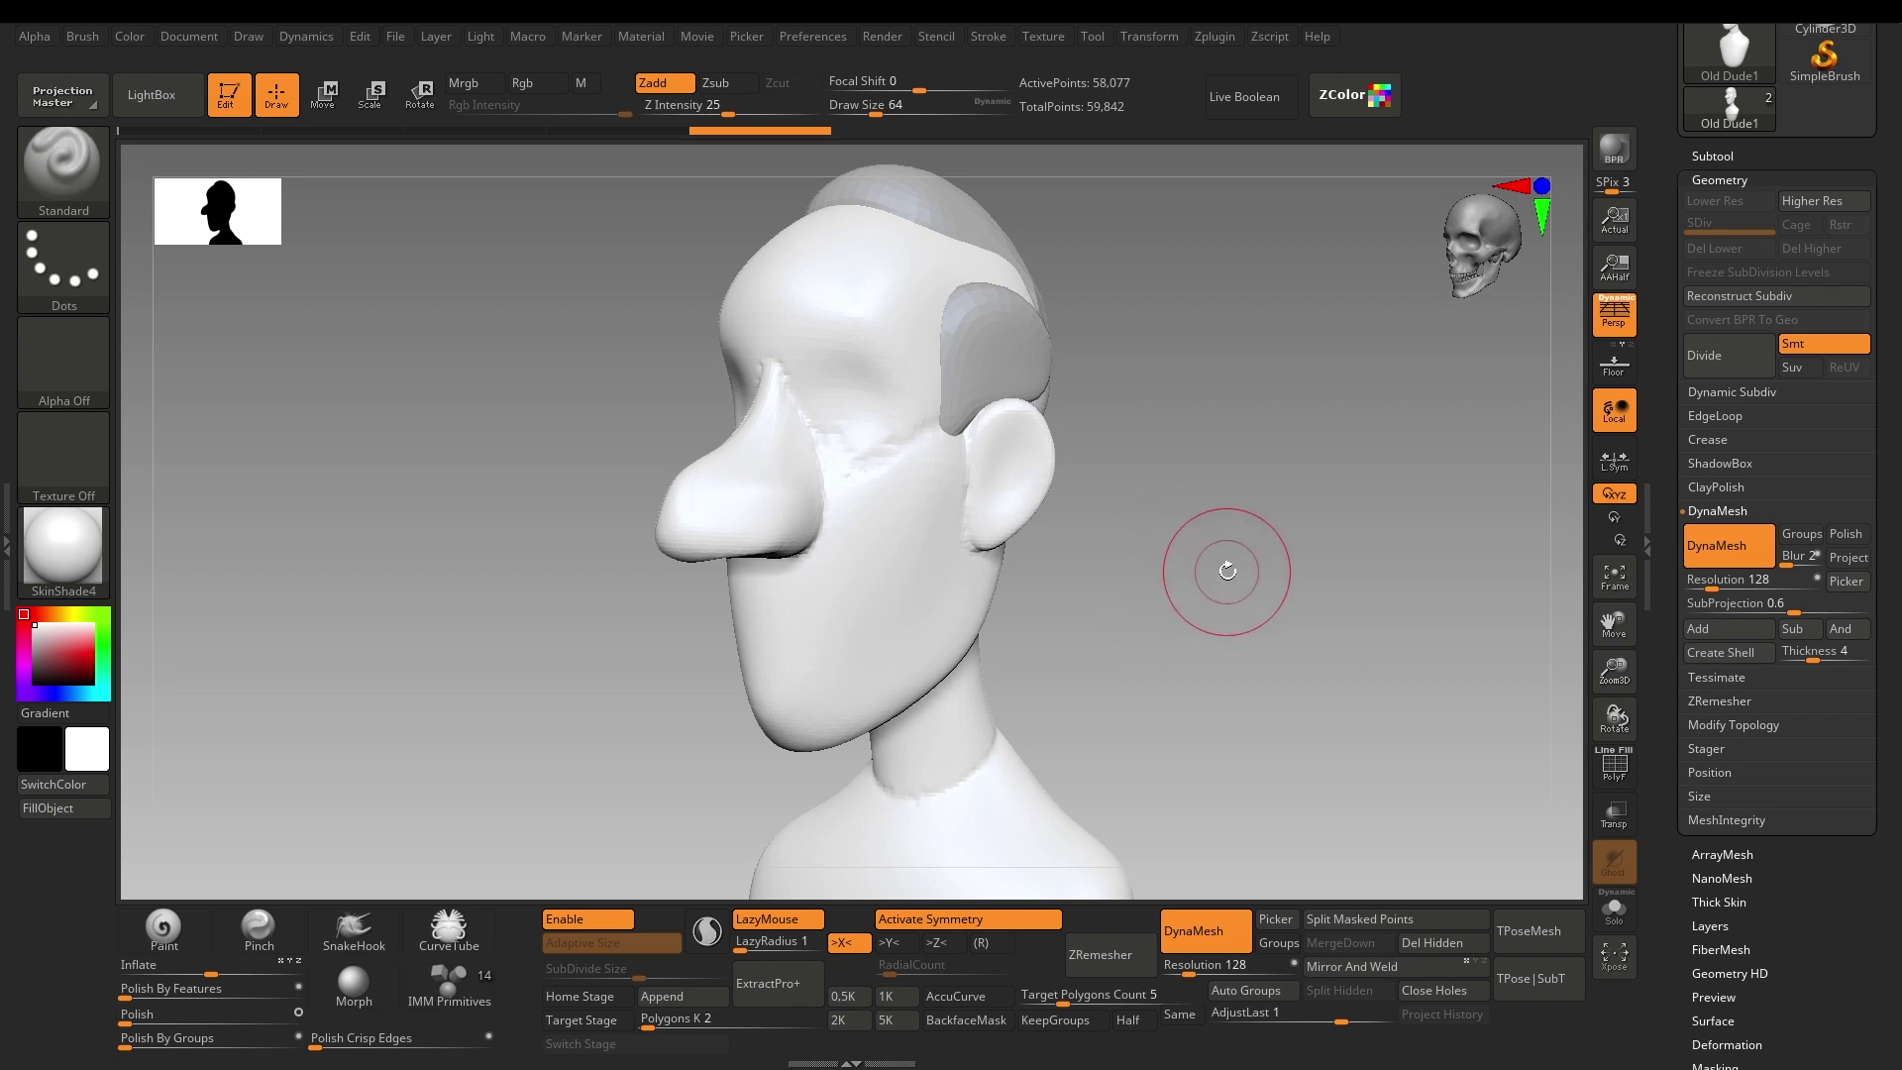
mouse_move(1226, 571)
left_mouse_down()
mouse_move(1248, 578)
mouse_move(1216, 566)
left_mouse_up()
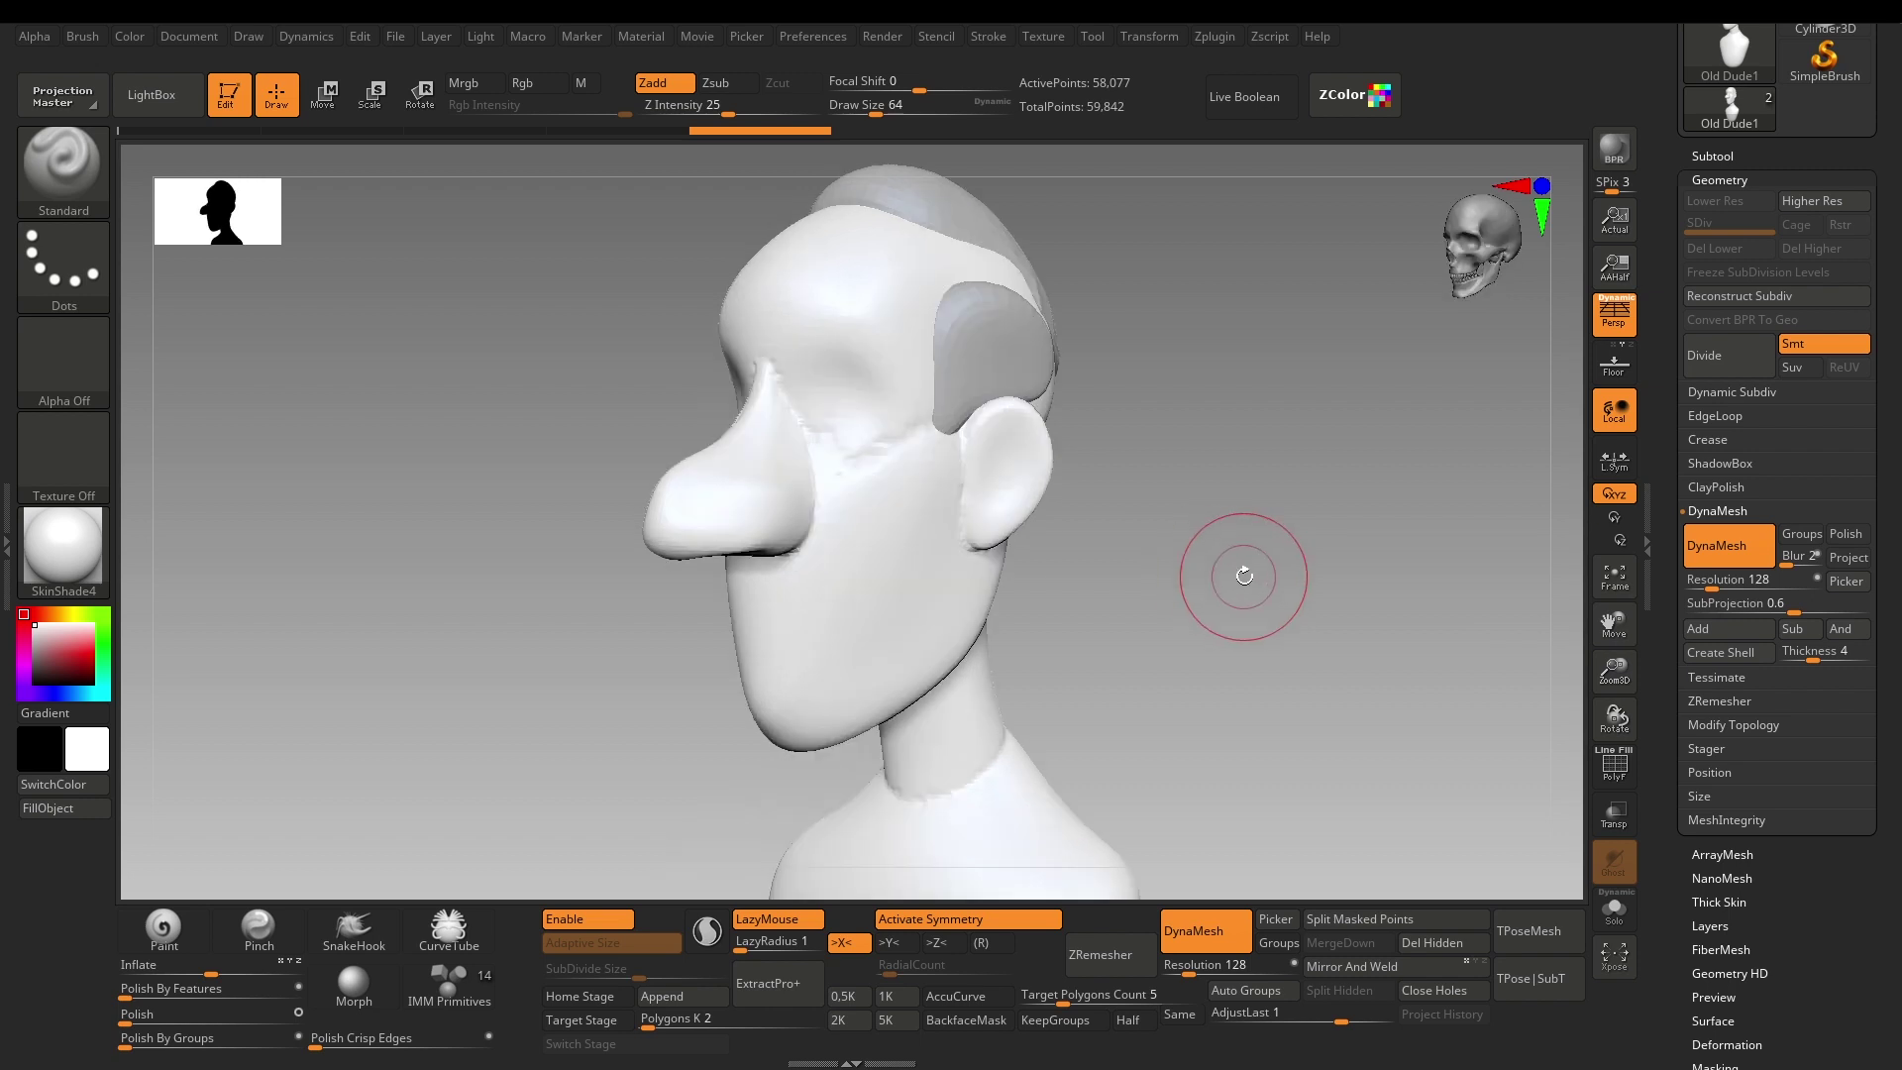
Undo the DynaMesh operation and inspect the smooth subdivided bust with the transform gizmo active.
key("ctrl+z")
key("shift+f")
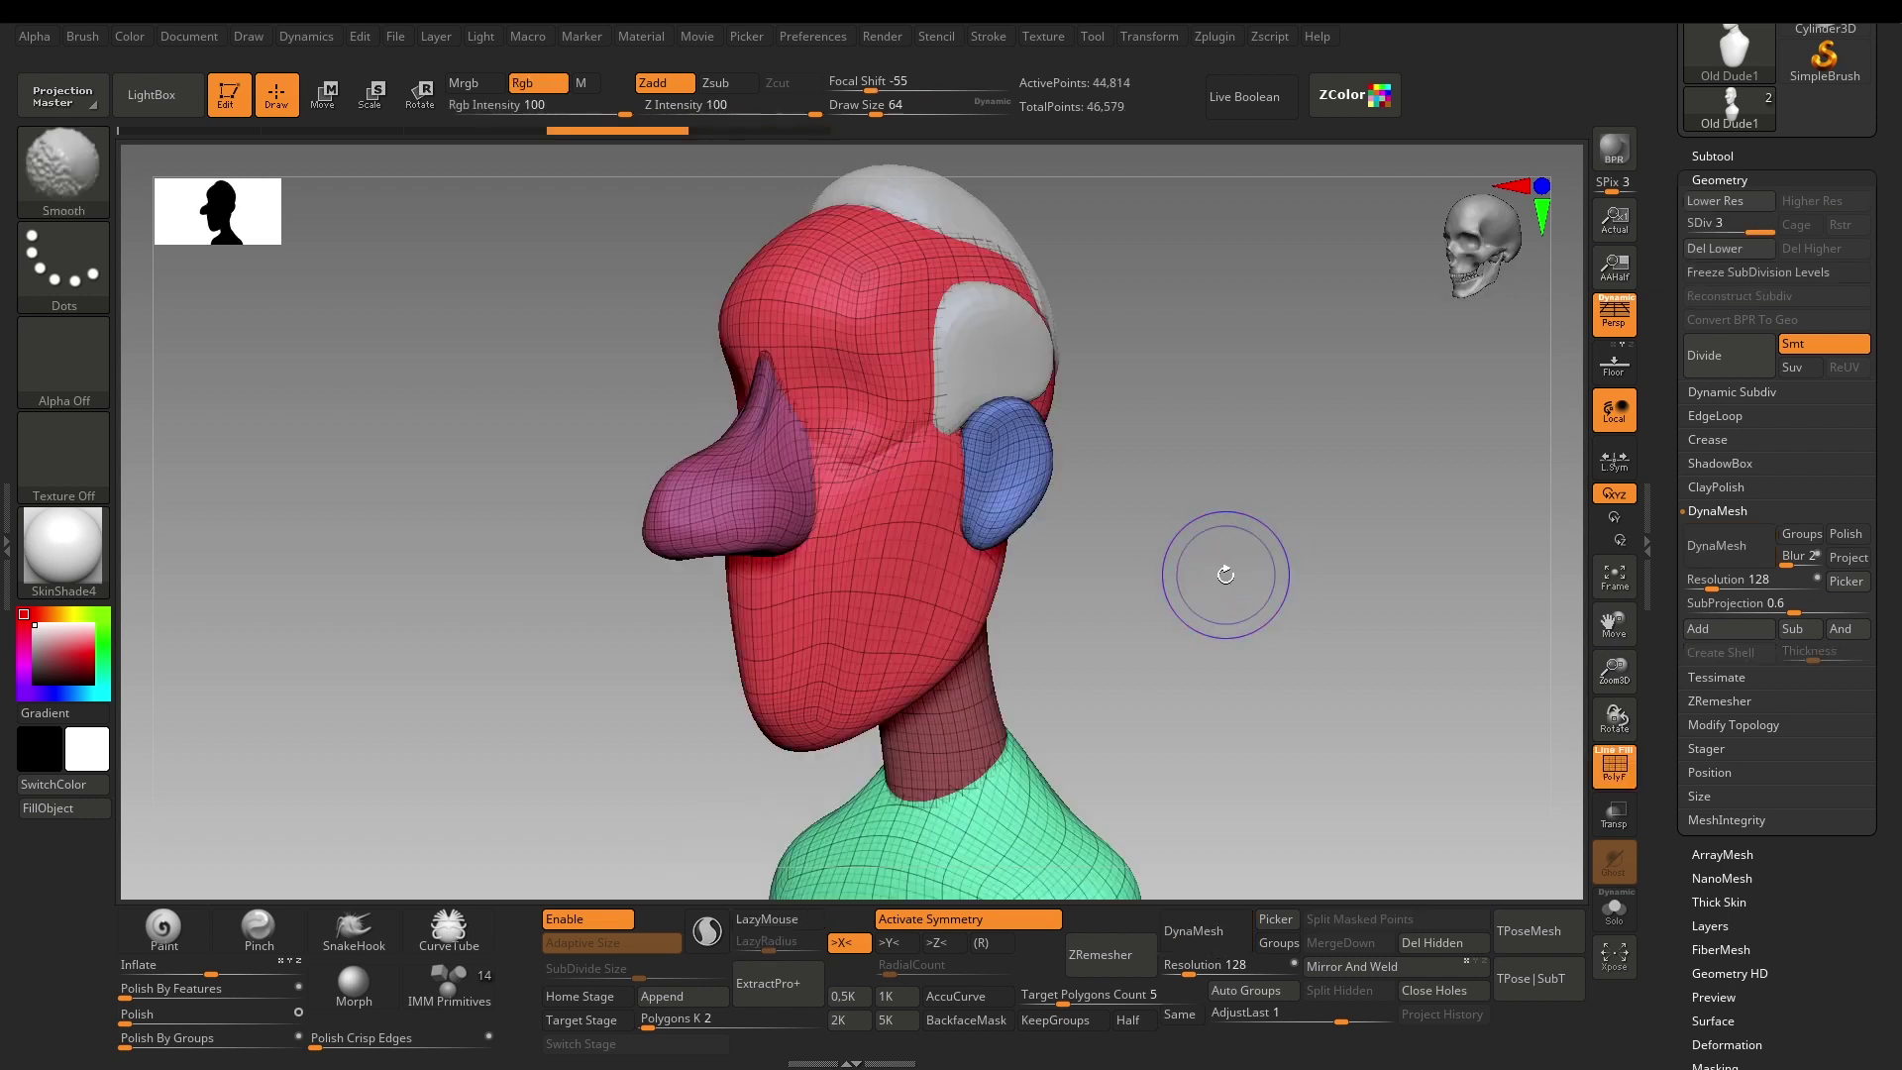
key("shift+f")
key("w")
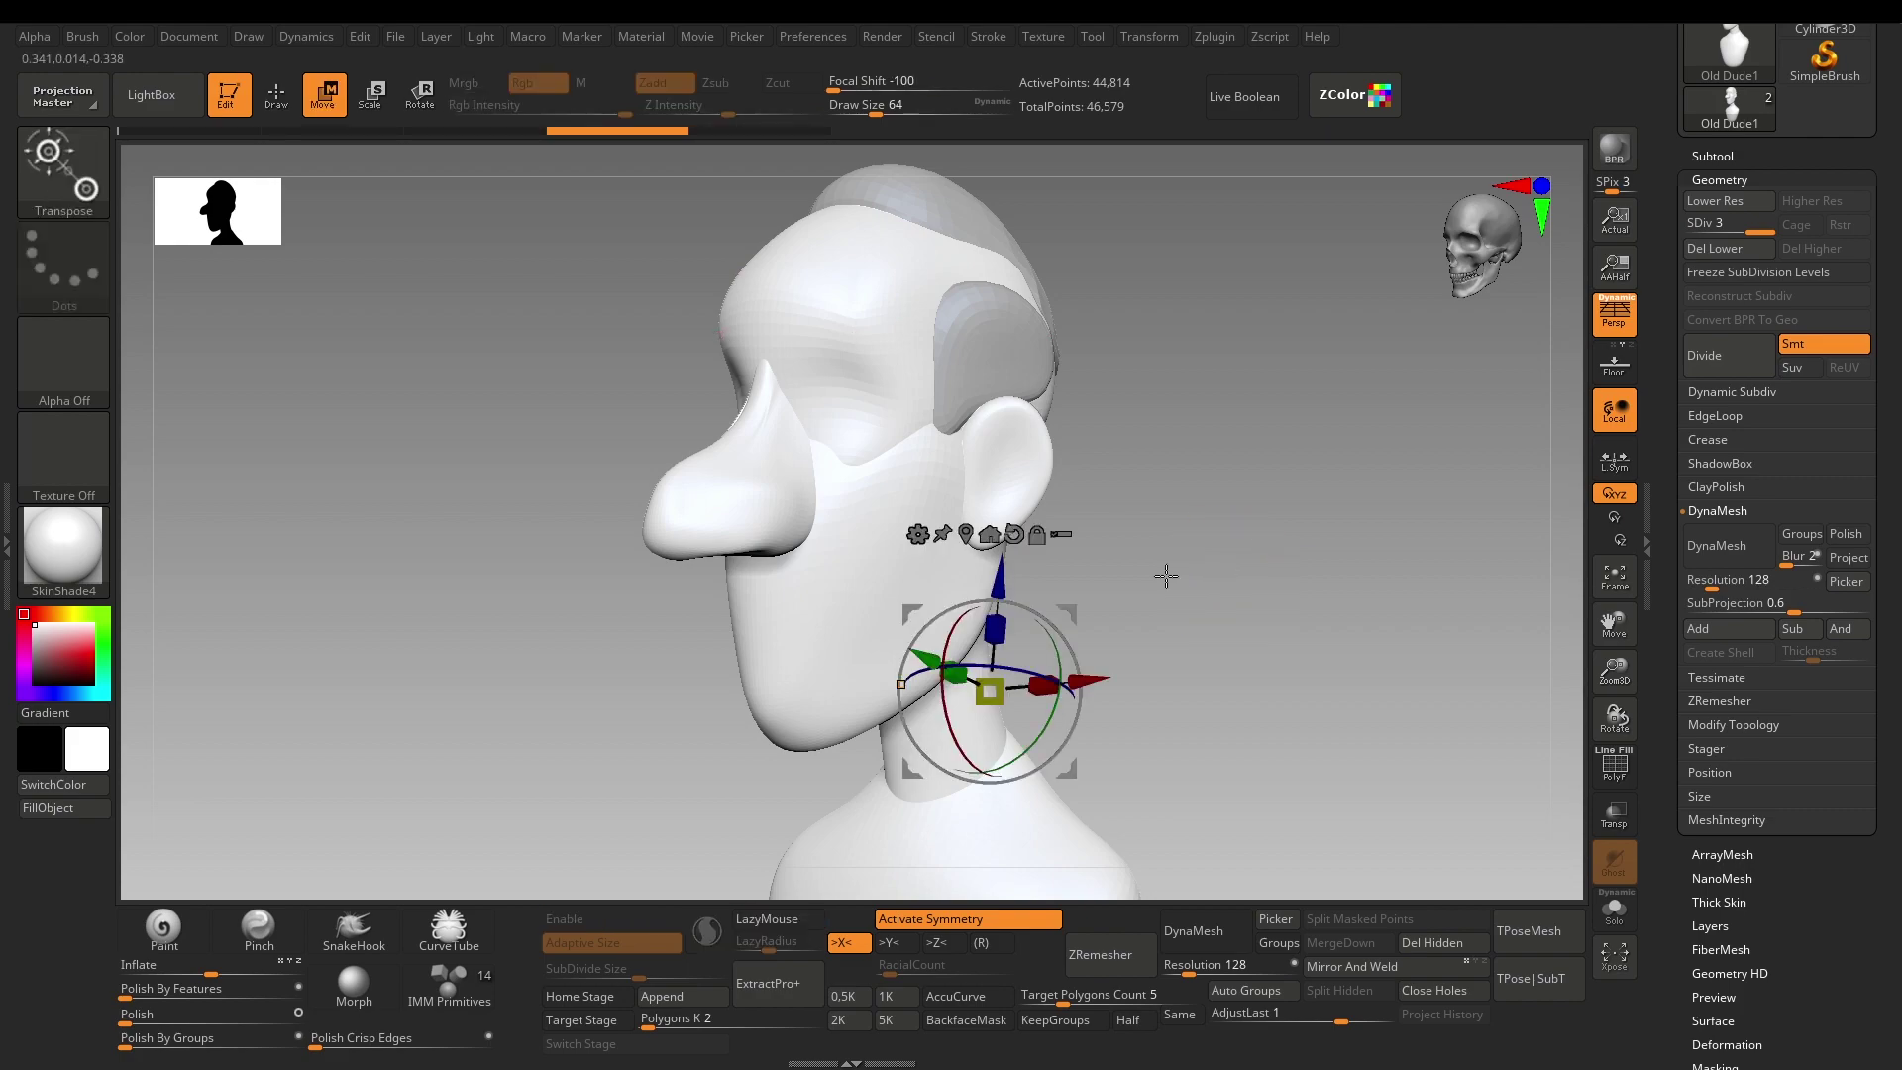
left_click(911, 534)
left_click_drag(1205, 451, 1159, 494)
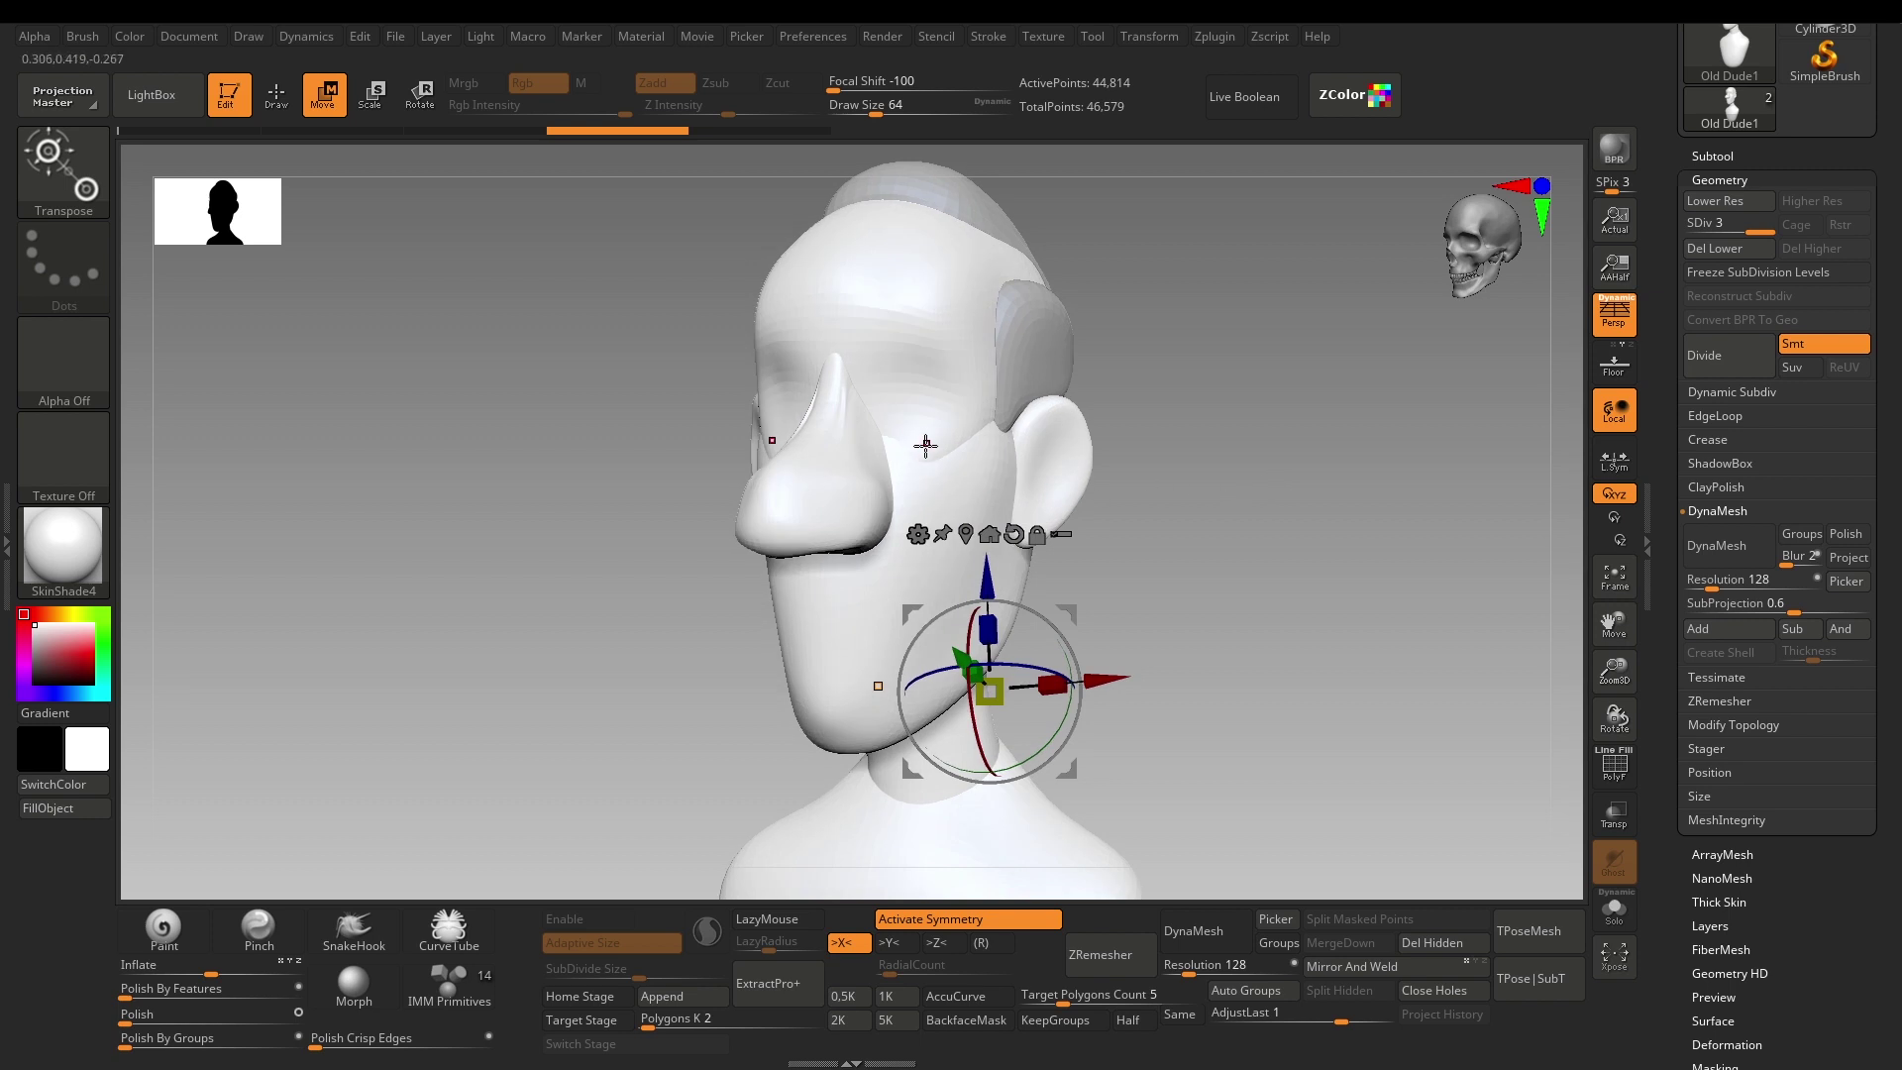
left_click_drag(1287, 565, 1281, 564)
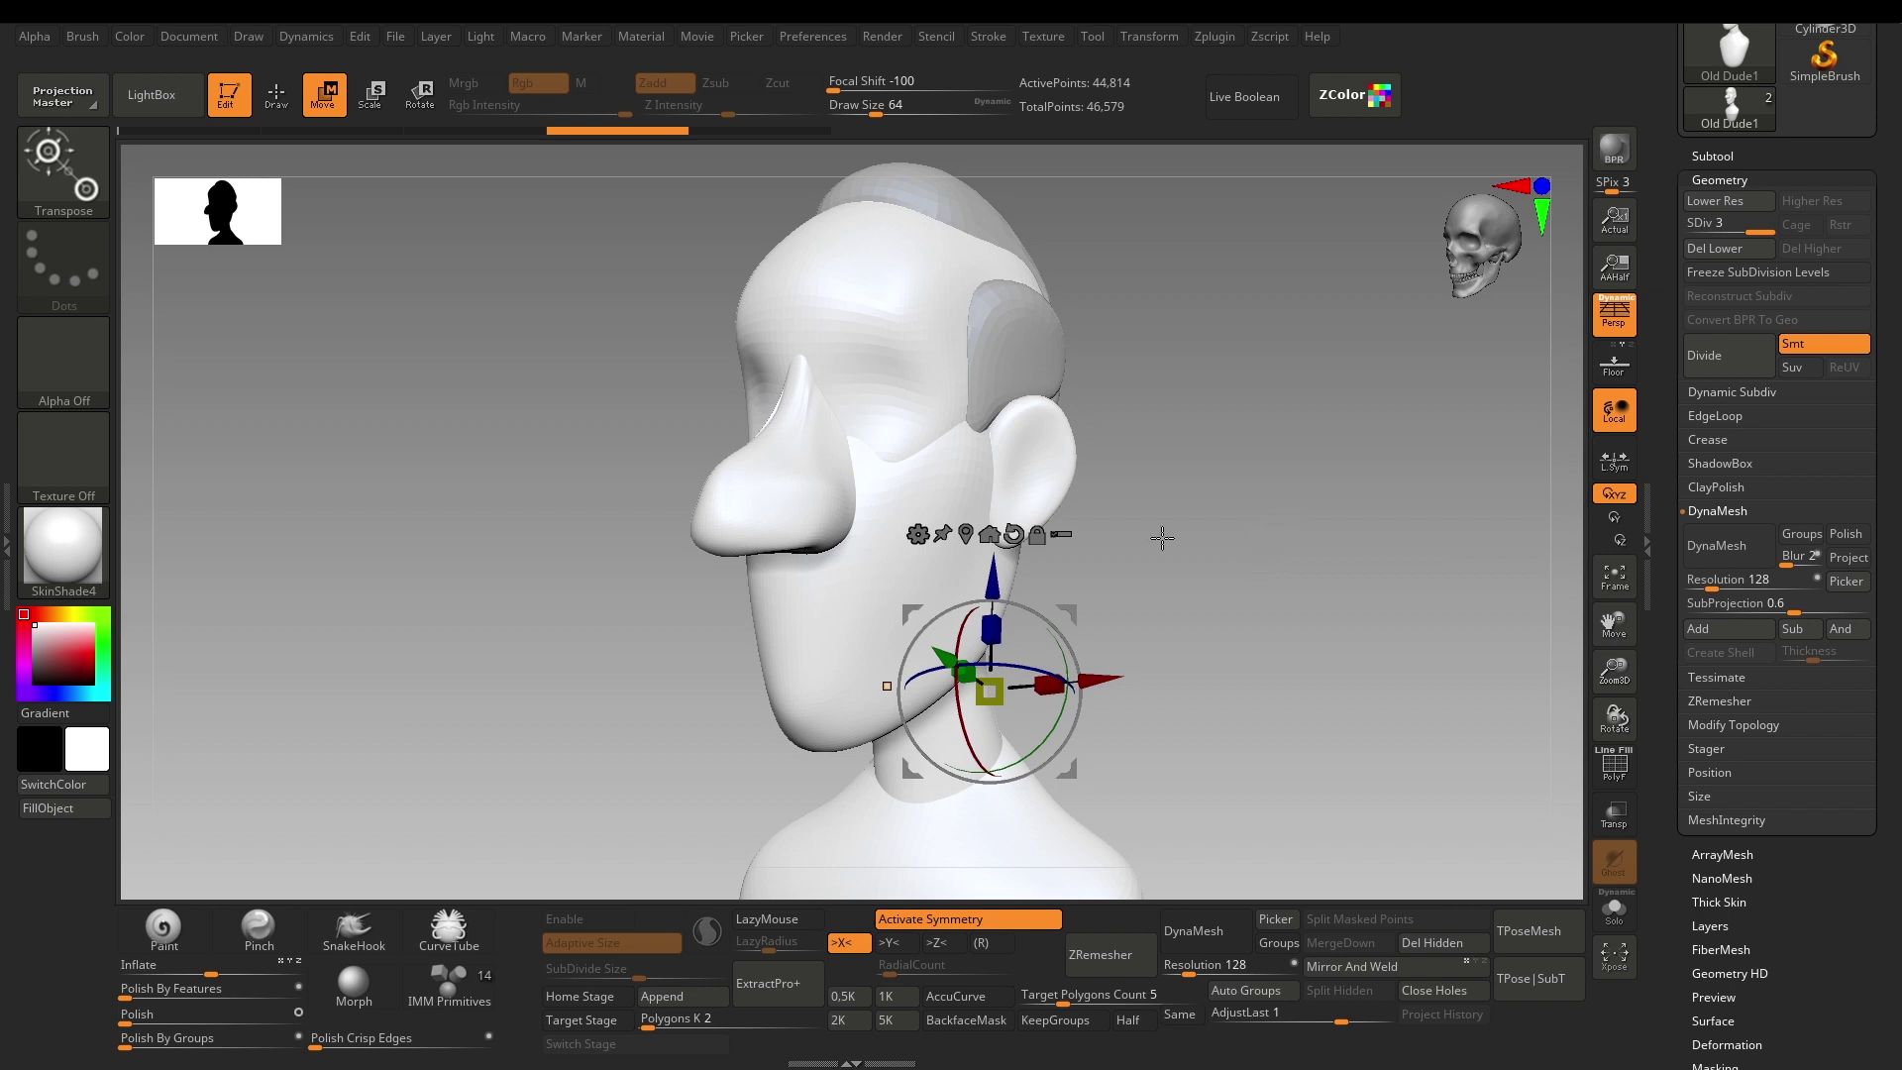
Redo the DynaMesh operation on the bust and view it from the side.
key("ctrl+shift+z")
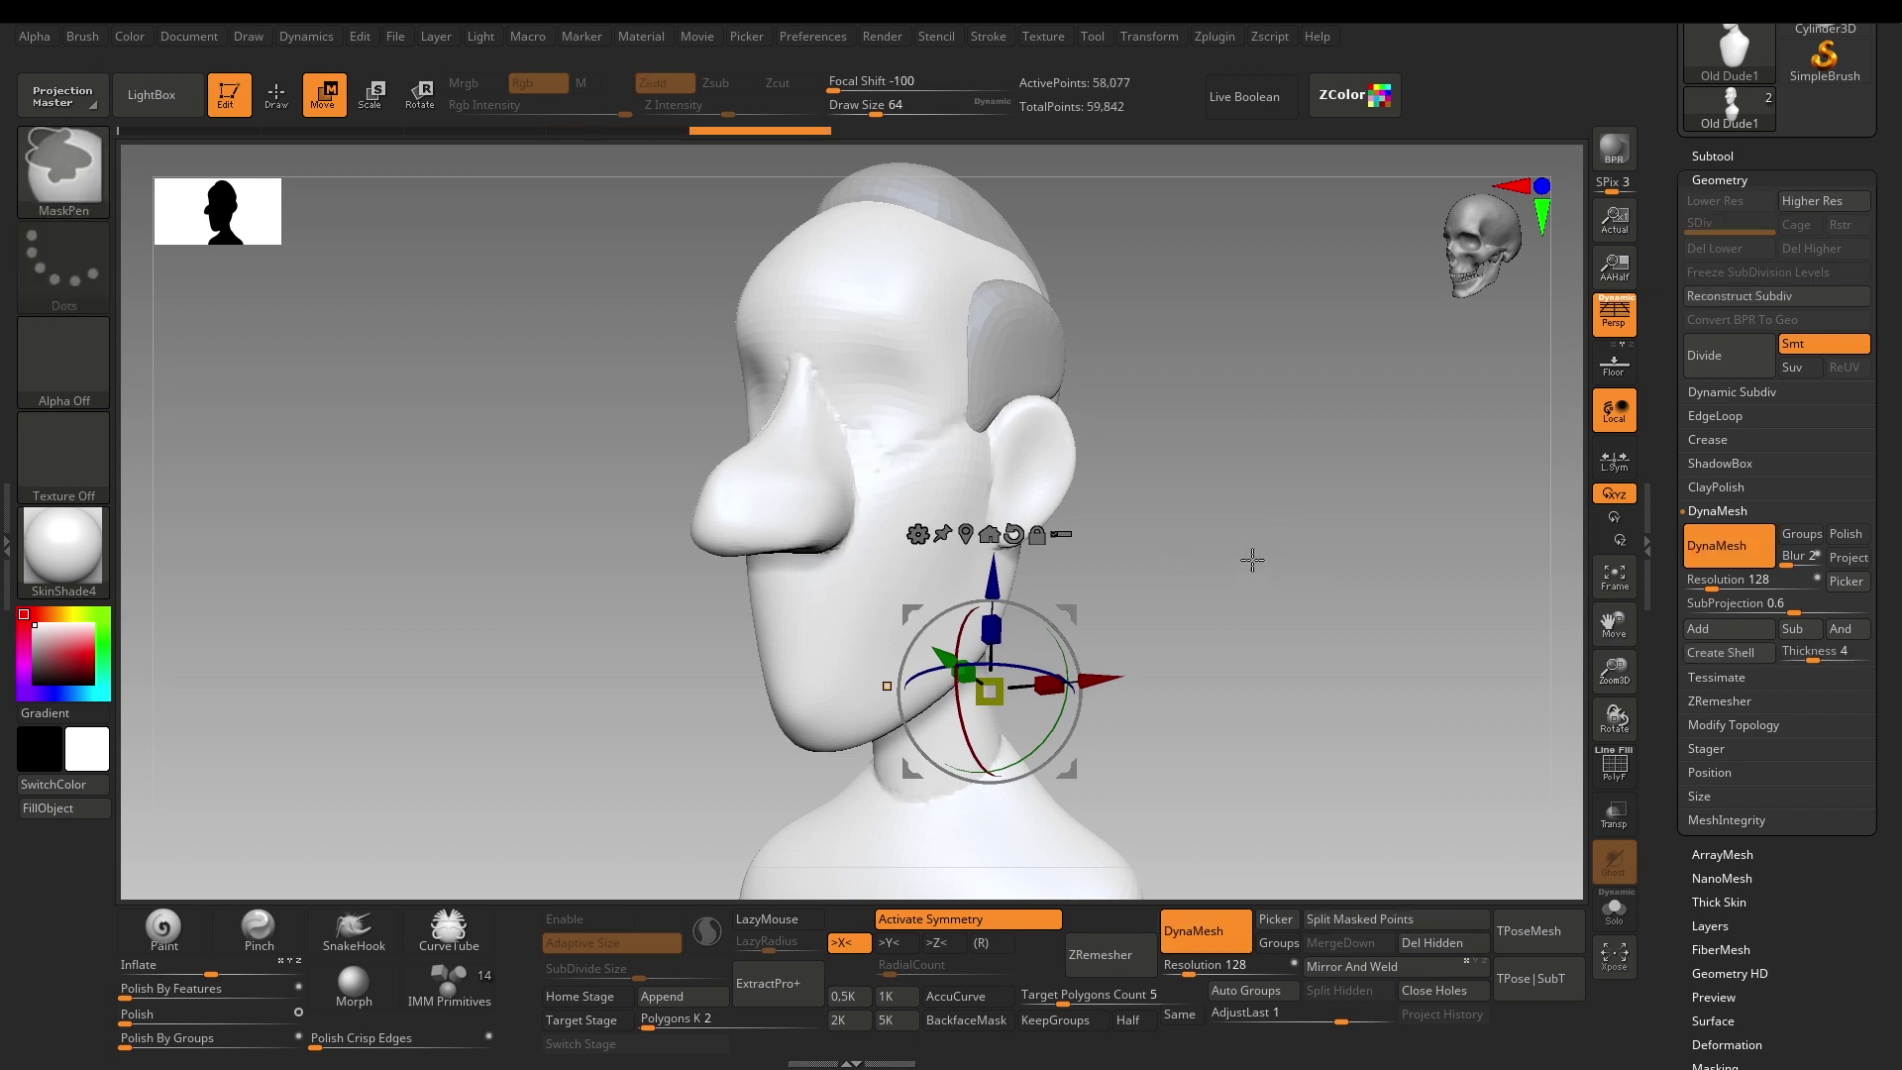
left_click_drag(1143, 532, 1208, 476)
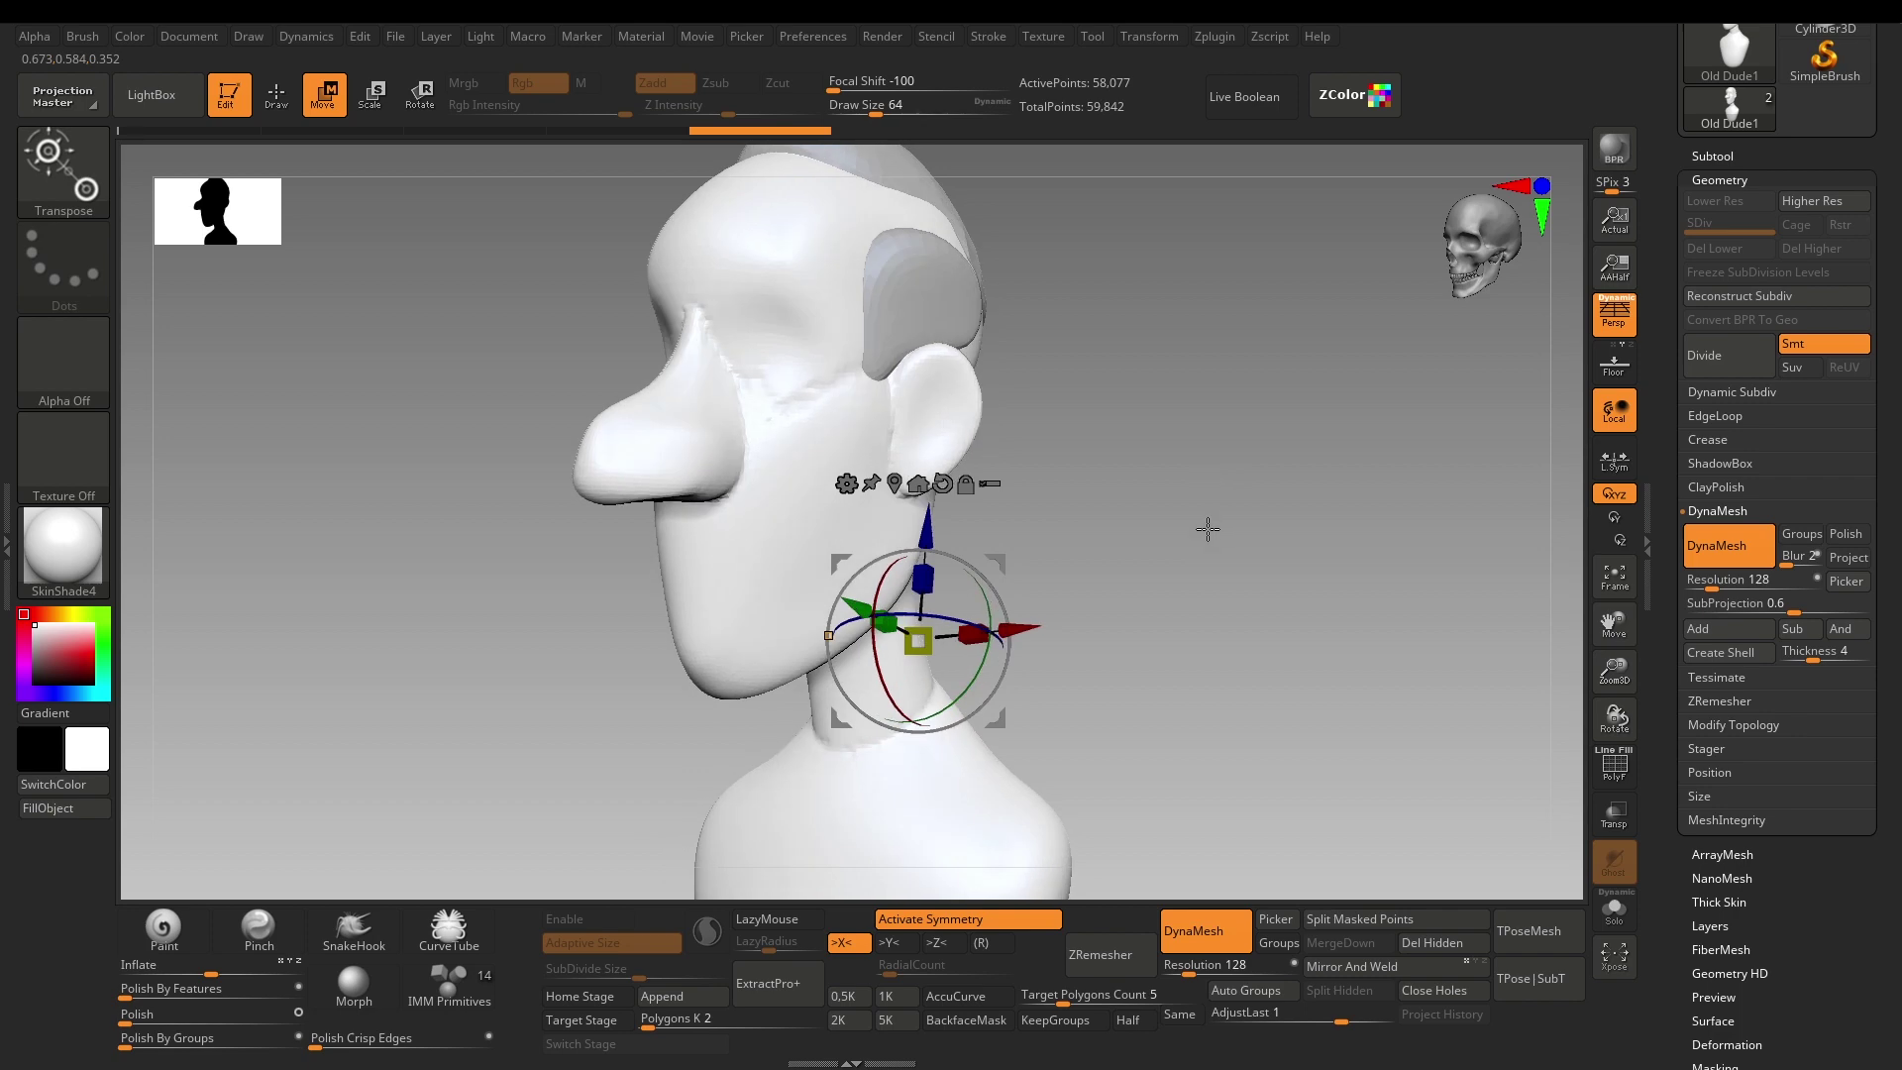
Smooth the nose bridge and the uneven surface beside the eye on the DynaMeshed head.
key("shift+f")
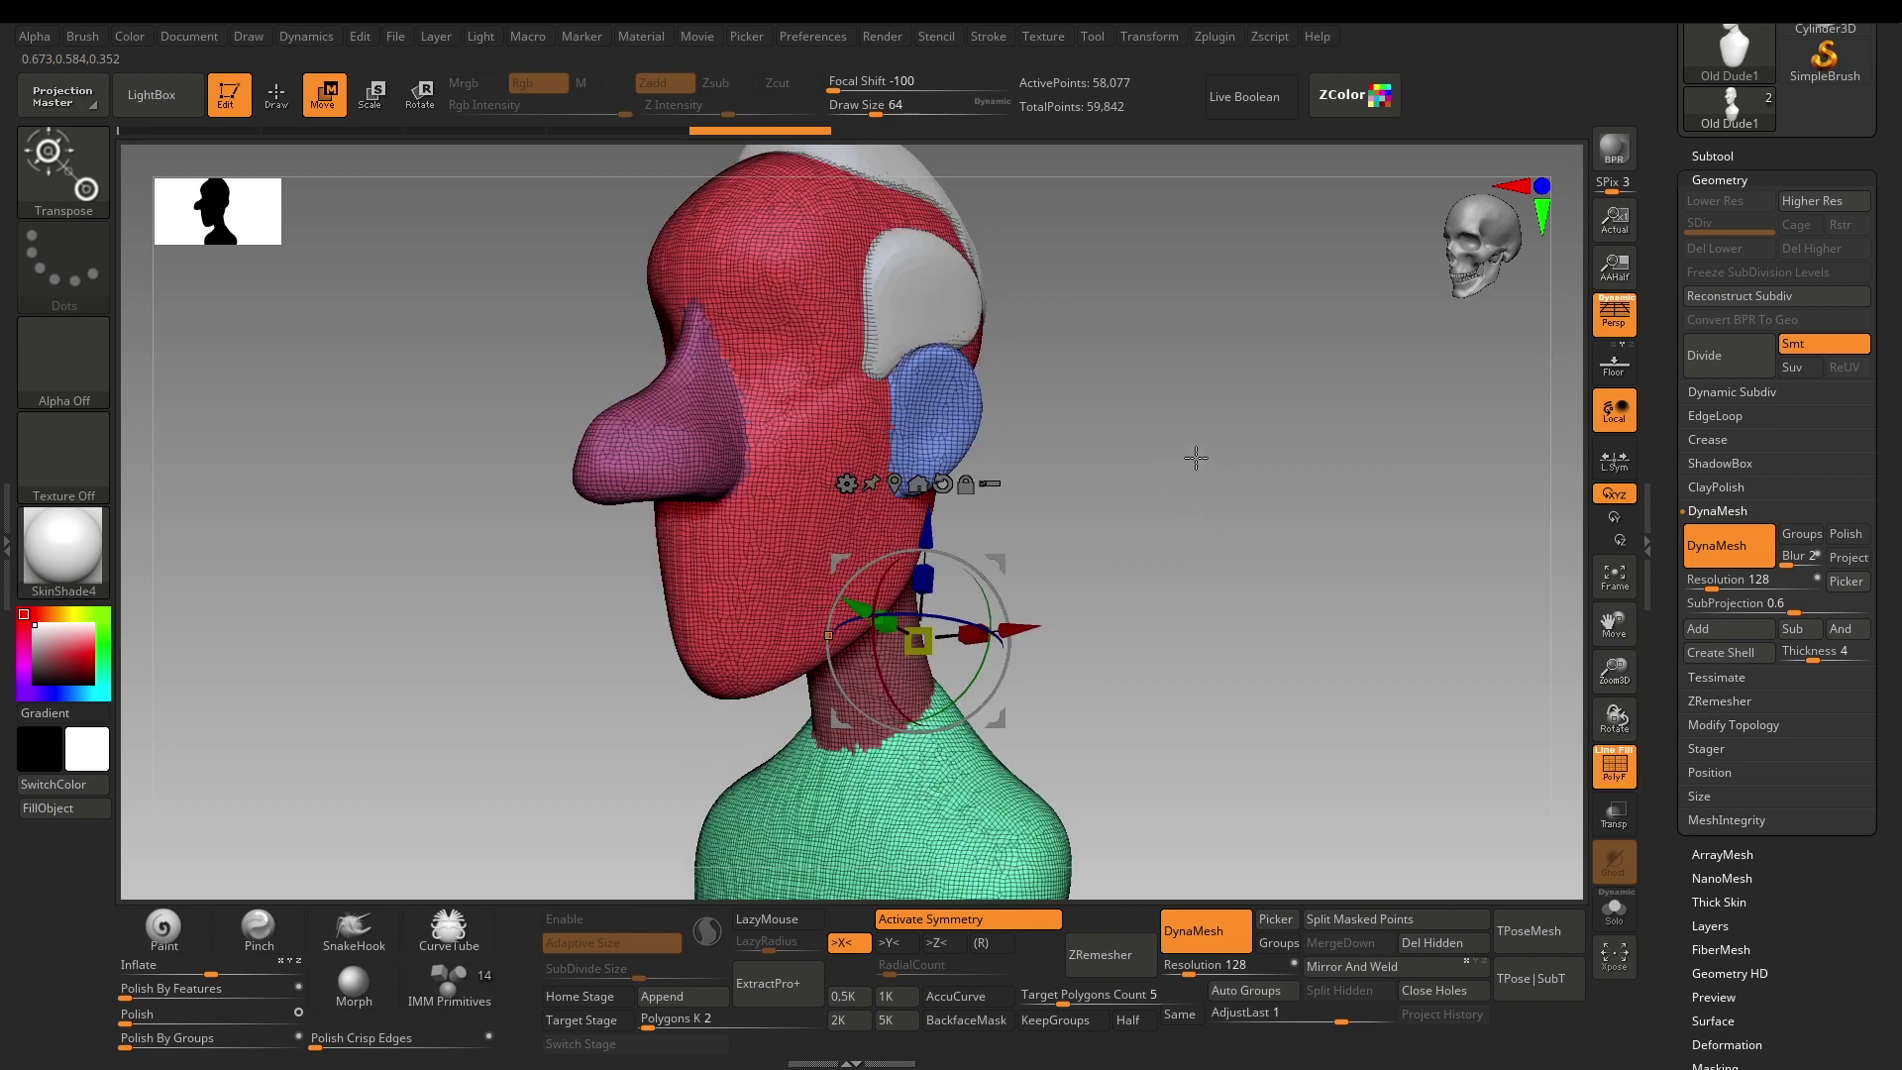
left_click_drag(1198, 461, 1163, 590, "alt")
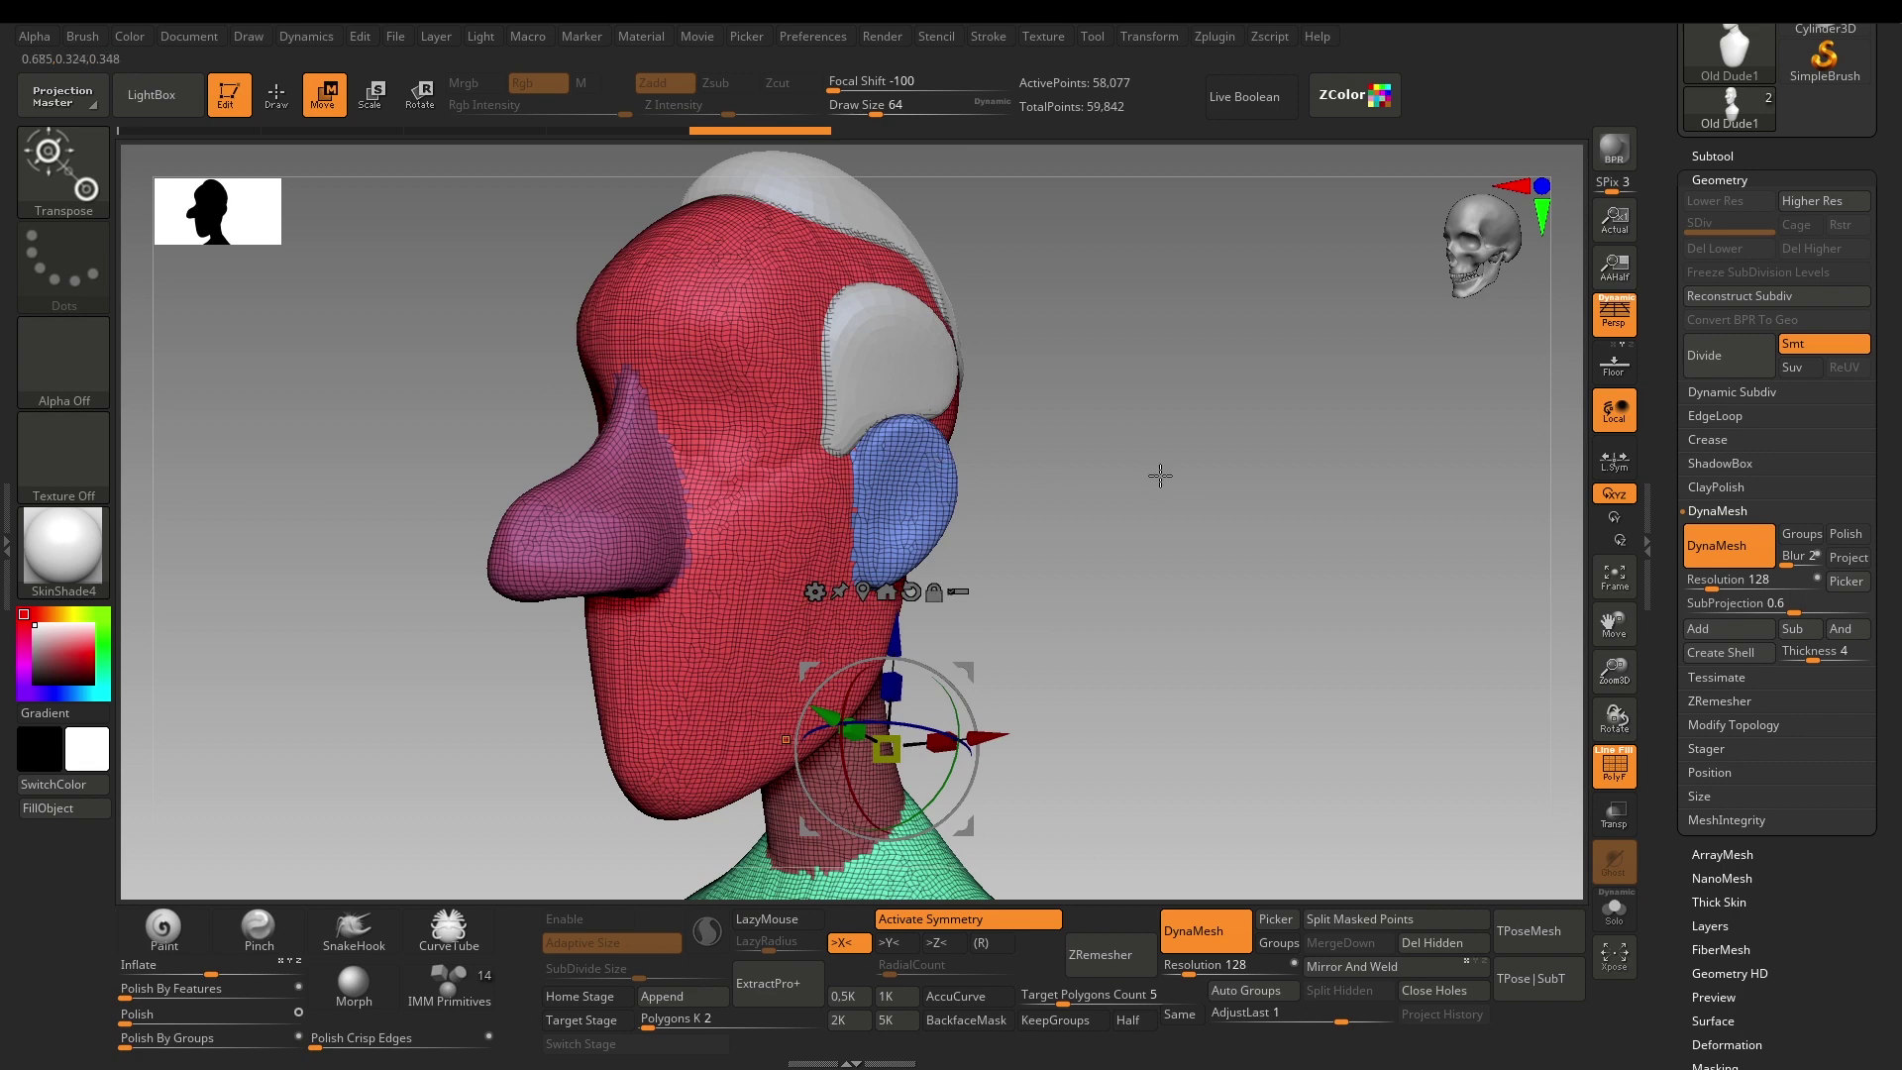
left_click_drag(1156, 477, 1223, 502)
key("shift+f")
key("q")
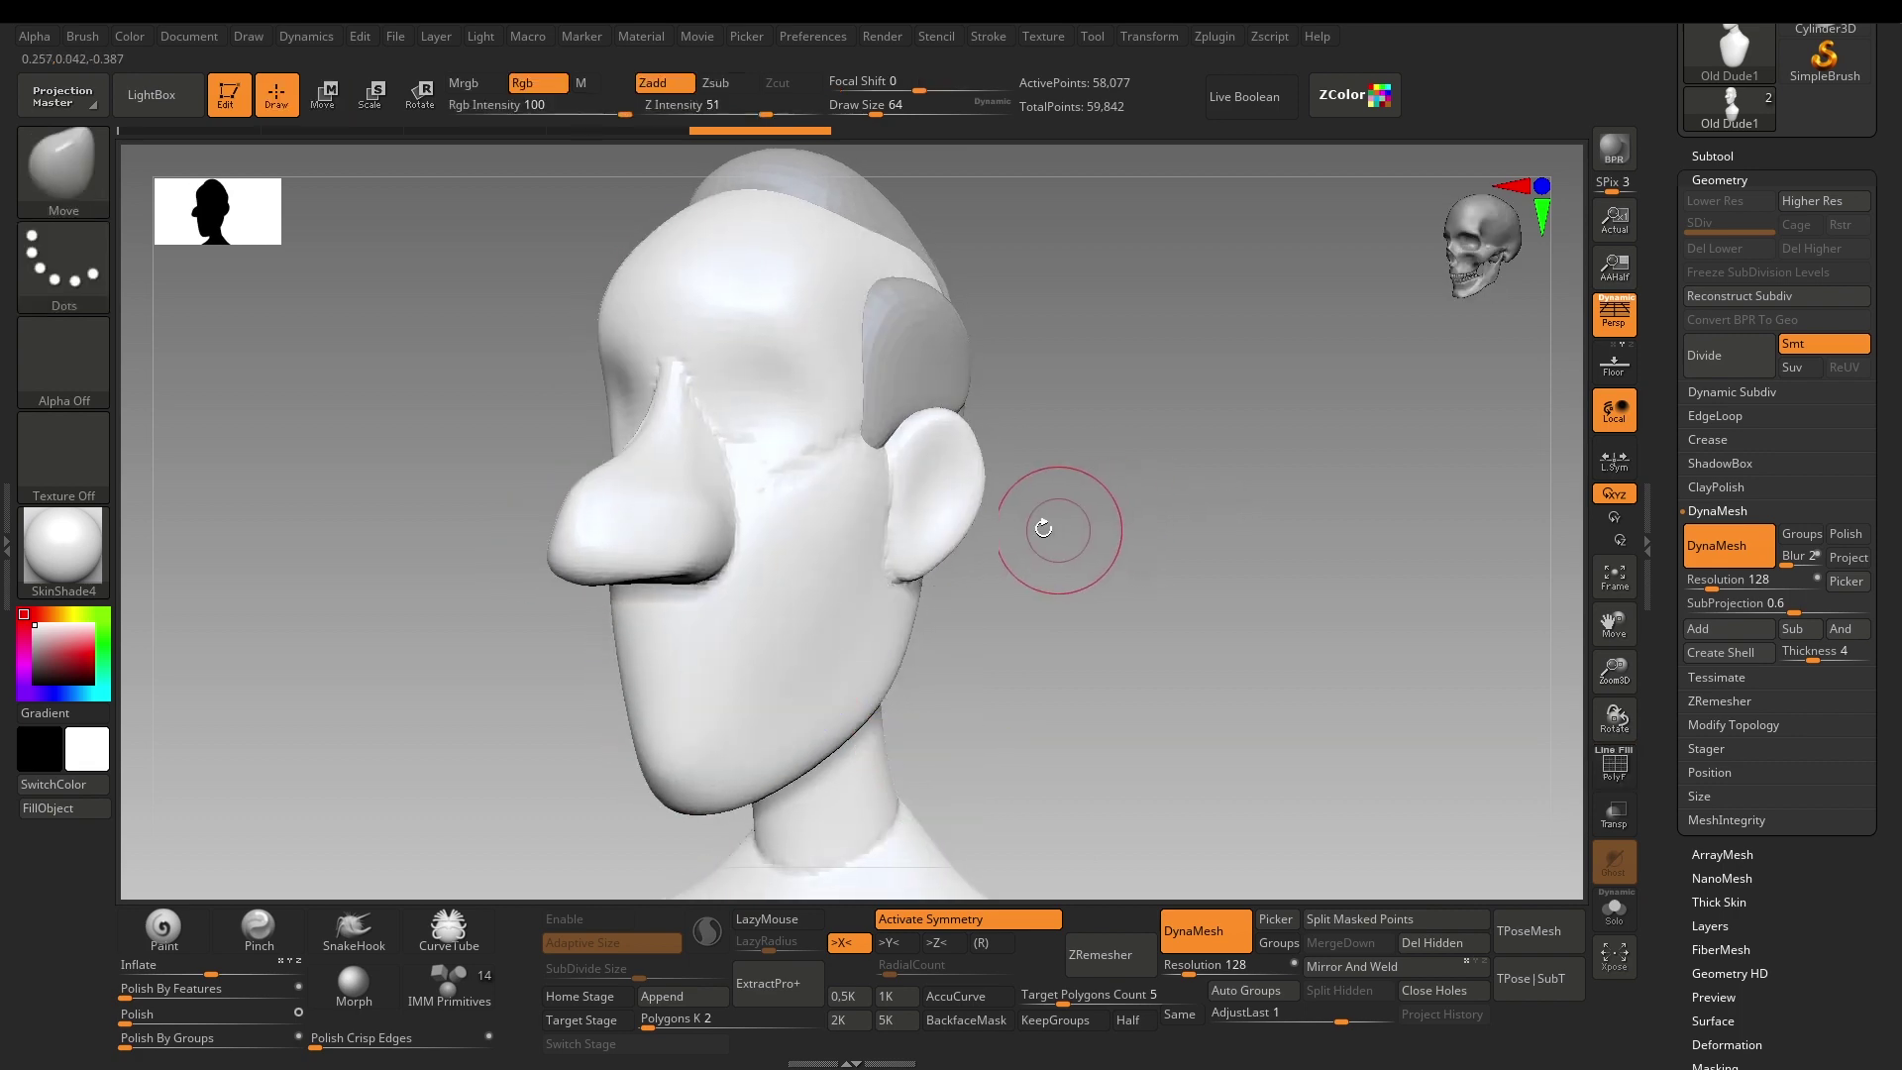
key("shift")
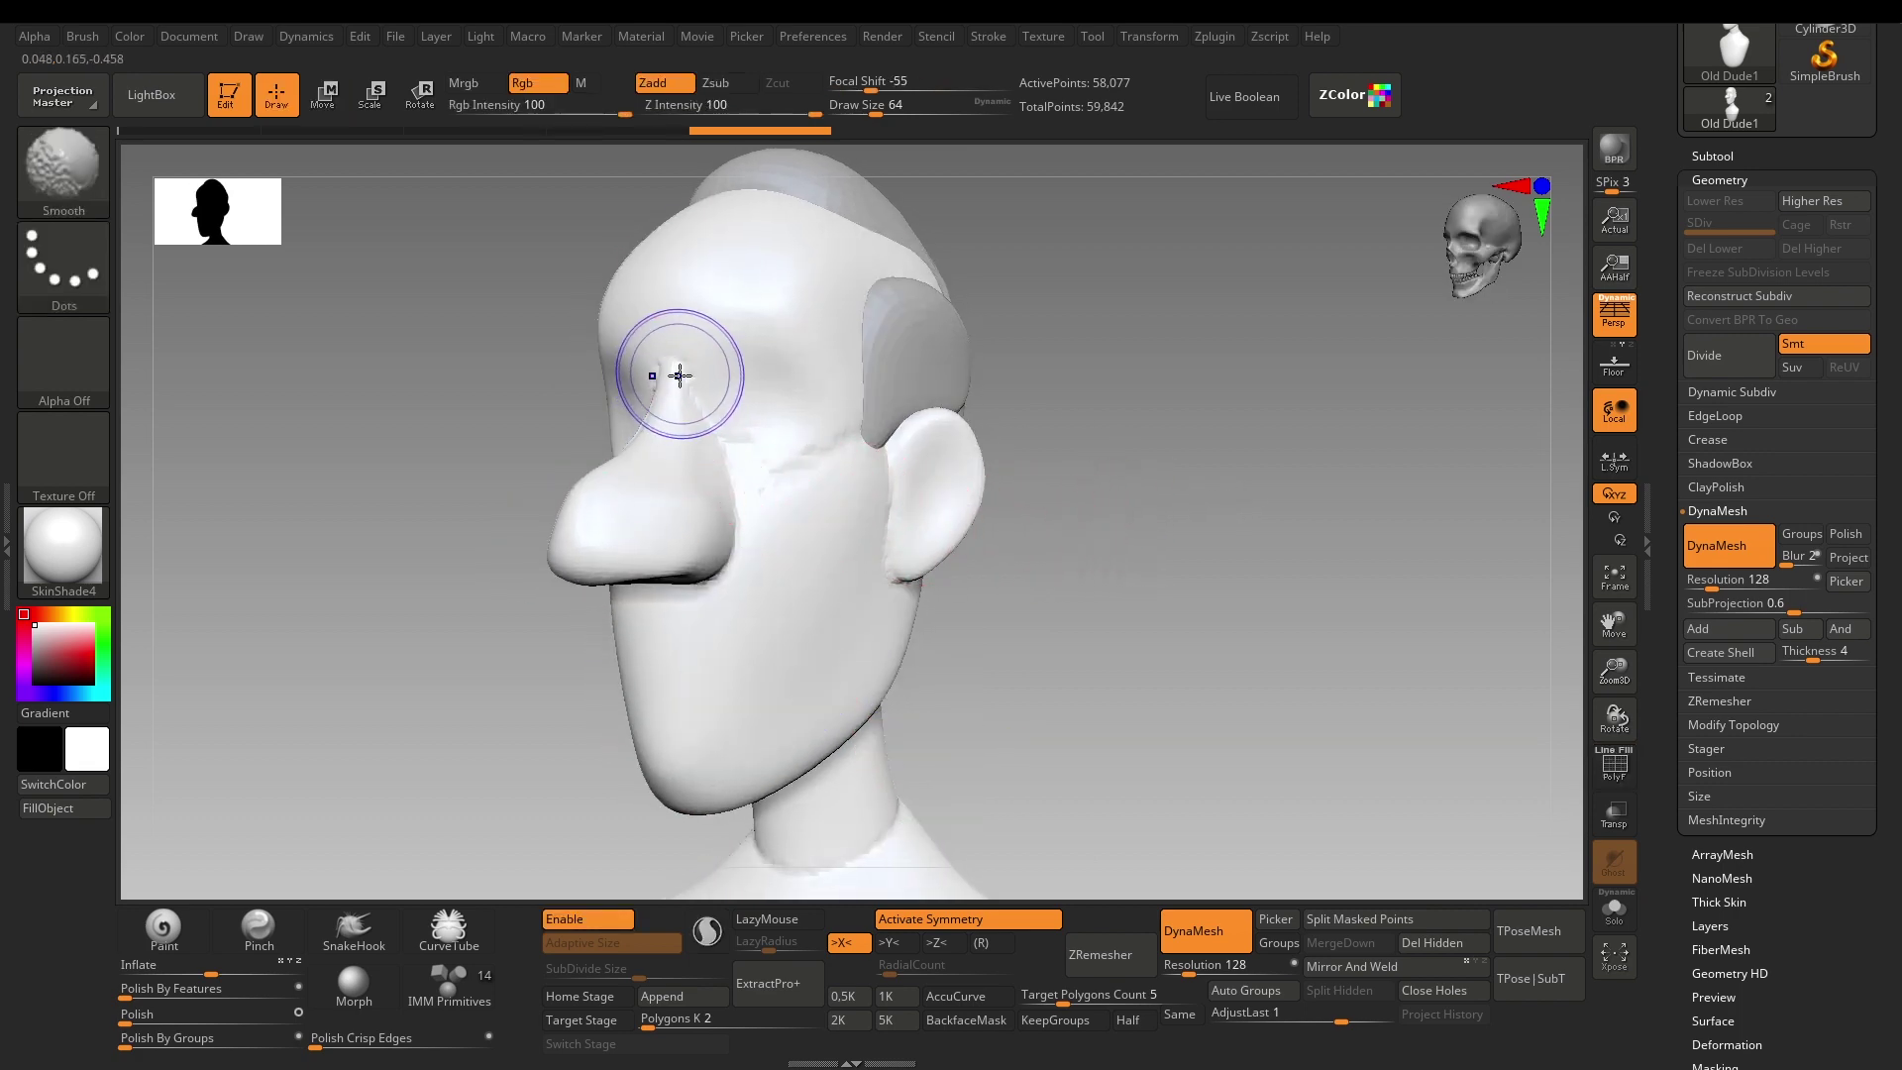
key("bracketleft")
left_click_drag(713, 439, 700, 403, "shift")
left_click_drag(854, 440, 876, 415, "shift")
Smooth the seams behind the ear and along the jaw and neck, and check the mesh with its wireframe.
mouse_move(1154, 457)
left_mouse_down()
mouse_move(1258, 484)
mouse_move(1325, 531)
mouse_move(1466, 557)
left_mouse_up()
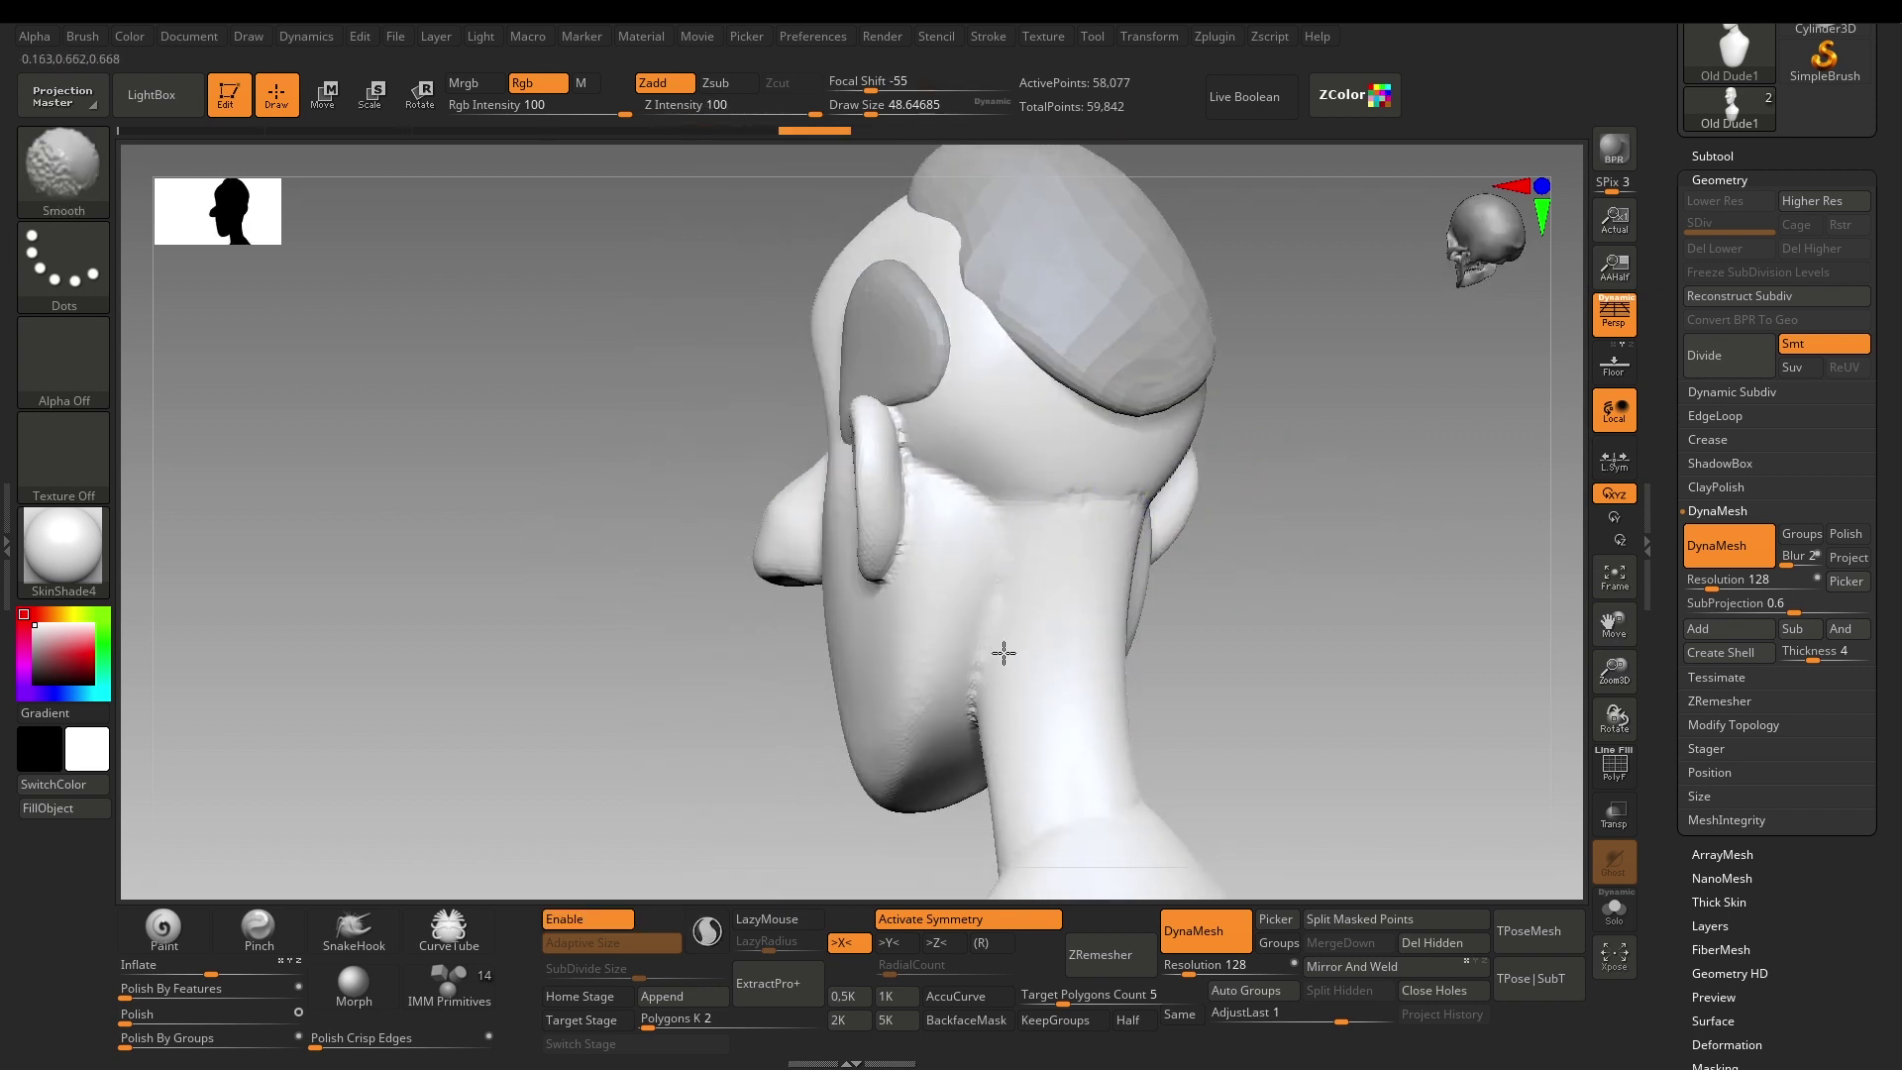
mouse_move(980, 578)
left_mouse_down("shift")
mouse_move(924, 478)
mouse_move(917, 548)
left_mouse_up("shift")
left_click_drag(705, 749, 645, 622, "alt")
left_click_drag(933, 582, 925, 533, "shift")
mouse_move(1241, 610)
left_mouse_down("alt")
mouse_move(1229, 434)
mouse_move(1265, 412)
mouse_move(1179, 604)
left_mouse_up("alt")
left_click_drag(1179, 604, 1263, 548)
key("shift+f")
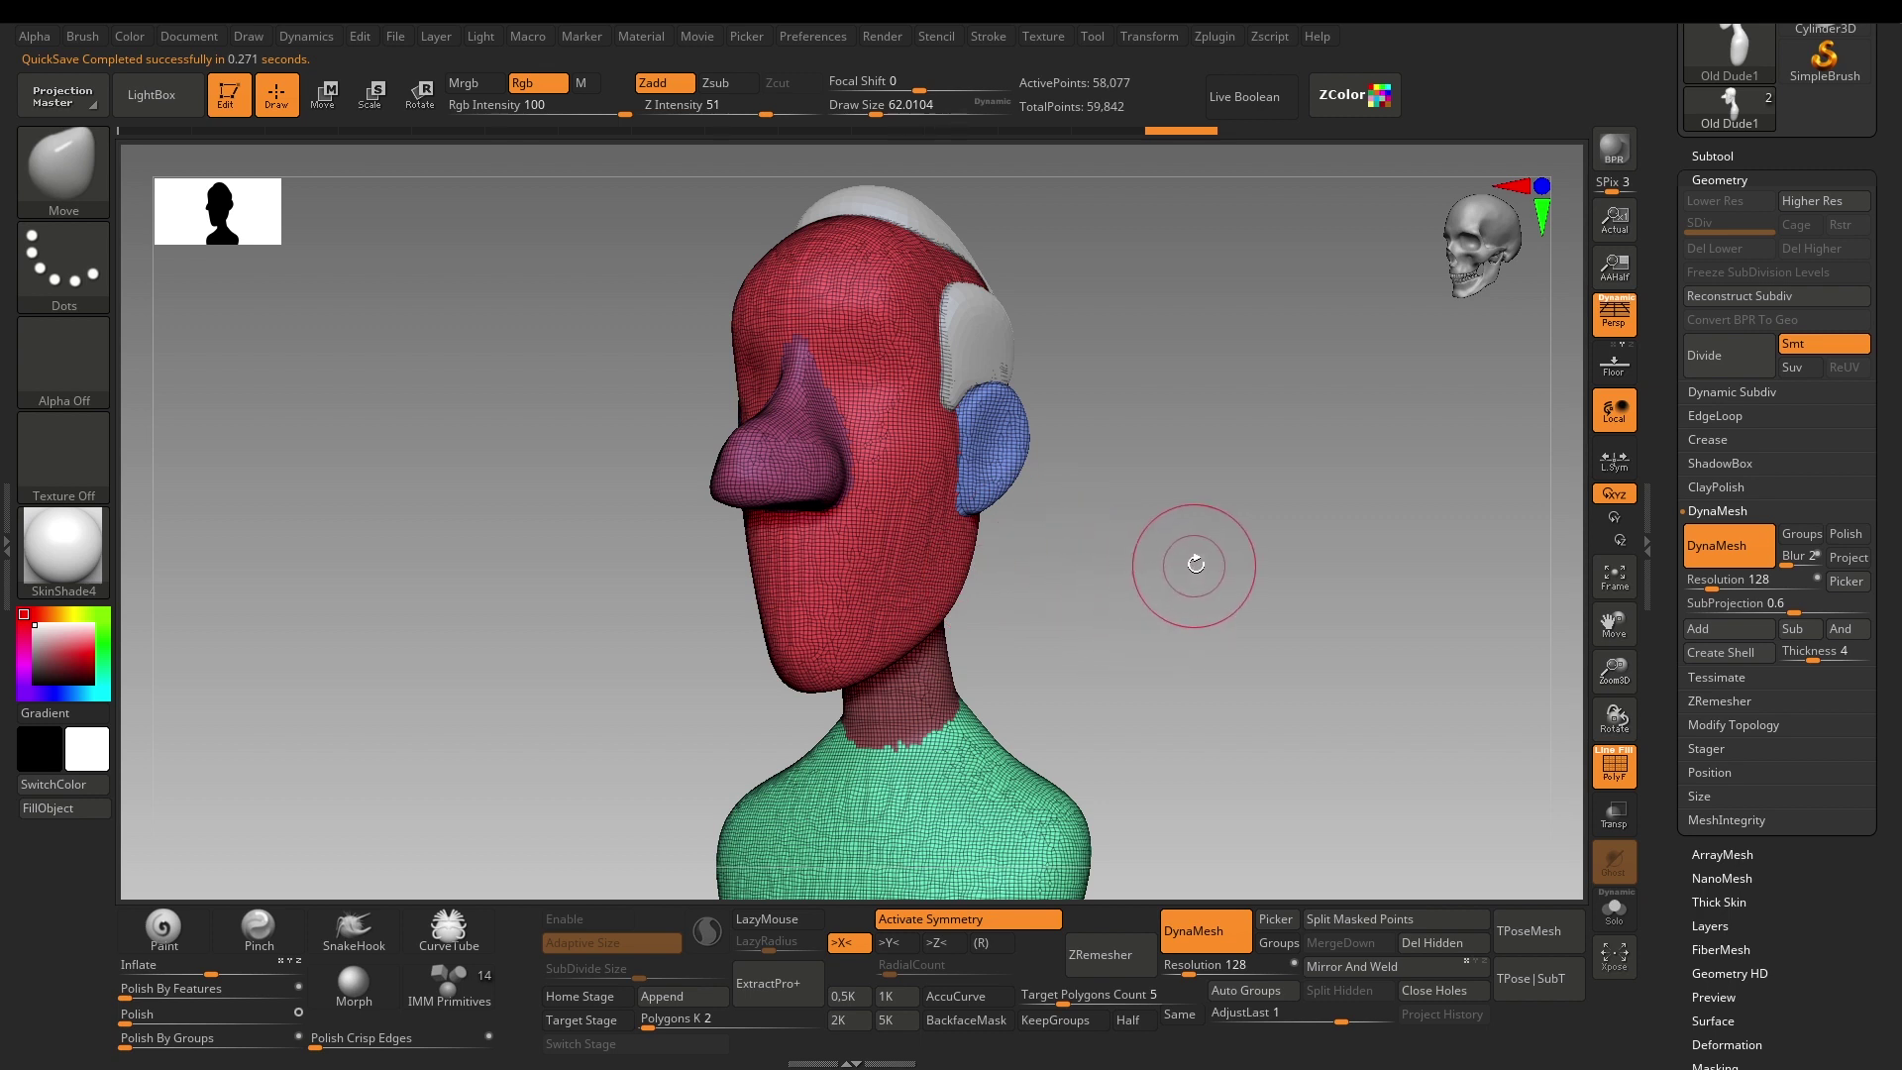
key("shift+f")
Carve a symmetrical horizontal mouth line across the lower face with the DamStandard brush, redoing the first stroke.
mouse_move(1180, 552)
left_mouse_down()
mouse_move(1148, 577)
mouse_move(1031, 575)
left_mouse_up()
key("b")
key("d")
key("s")
mouse_move(843, 590)
left_mouse_down()
mouse_move(764, 595)
mouse_move(871, 595)
left_mouse_up()
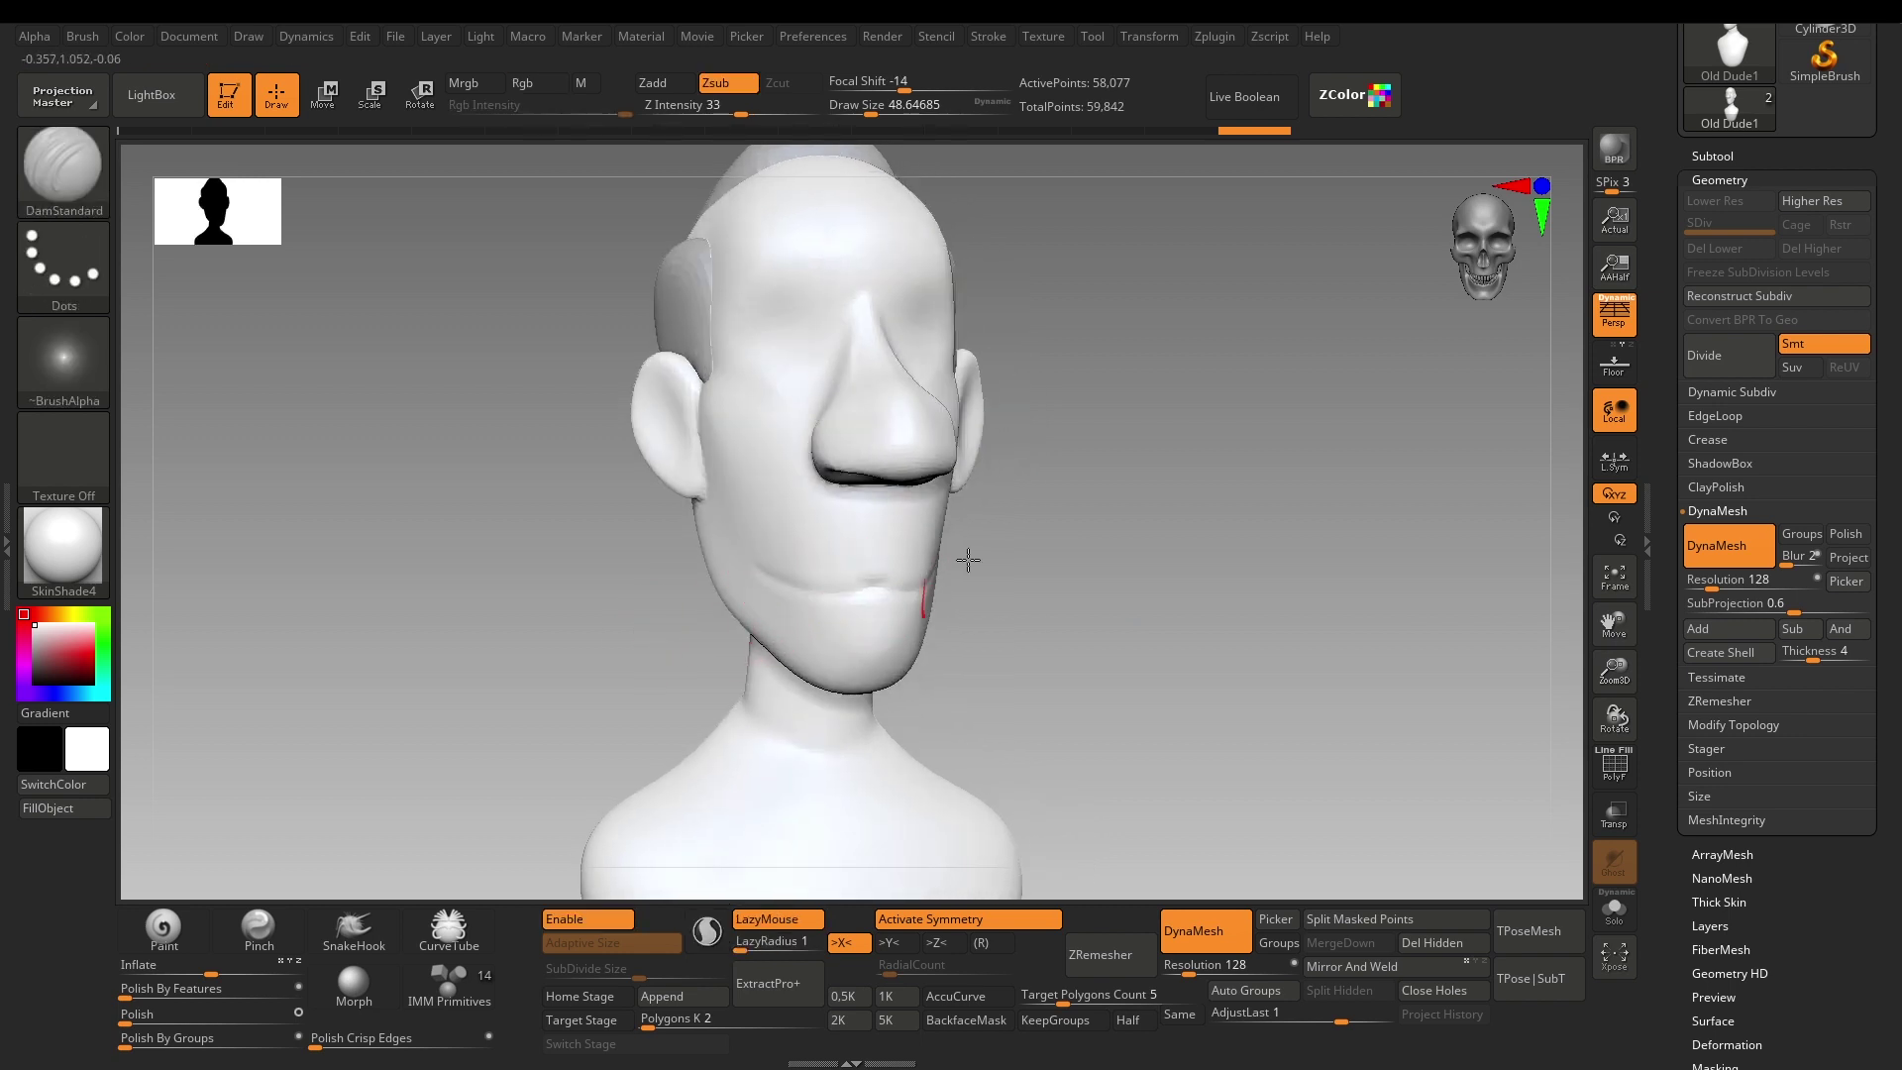
key("ctrl+z")
left_click_drag(779, 594, 758, 602)
left_click_drag(1028, 595, 876, 584)
mouse_move(865, 581)
left_mouse_down()
mouse_move(783, 592)
mouse_move(845, 609)
left_mouse_up()
Switch to the Standard brush and display the whole bust with its polygroup wireframe.
key("b")
key("s")
key("t")
left_click_drag(1132, 616, 1194, 655, "alt")
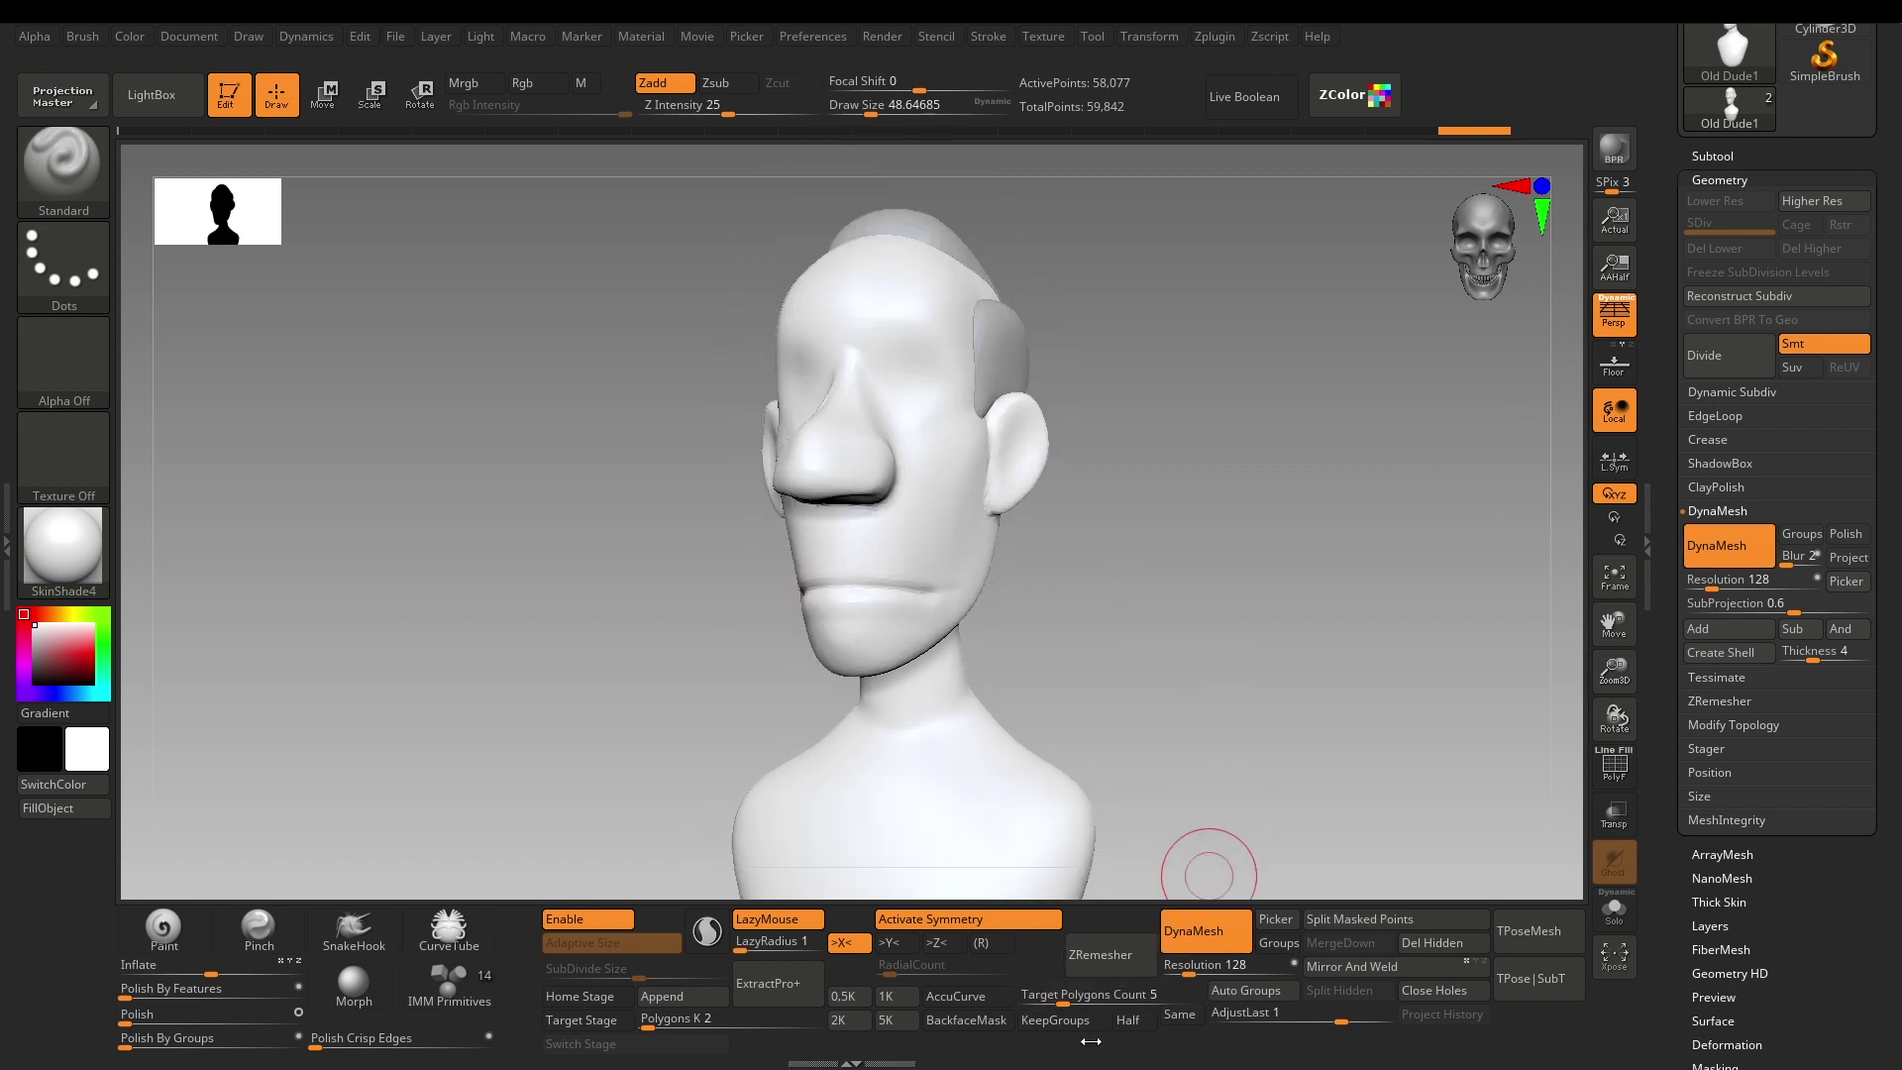
mouse_move(1274, 573)
left_mouse_down()
mouse_move(1325, 658)
mouse_move(1211, 664)
left_mouse_up()
key("shift+f")
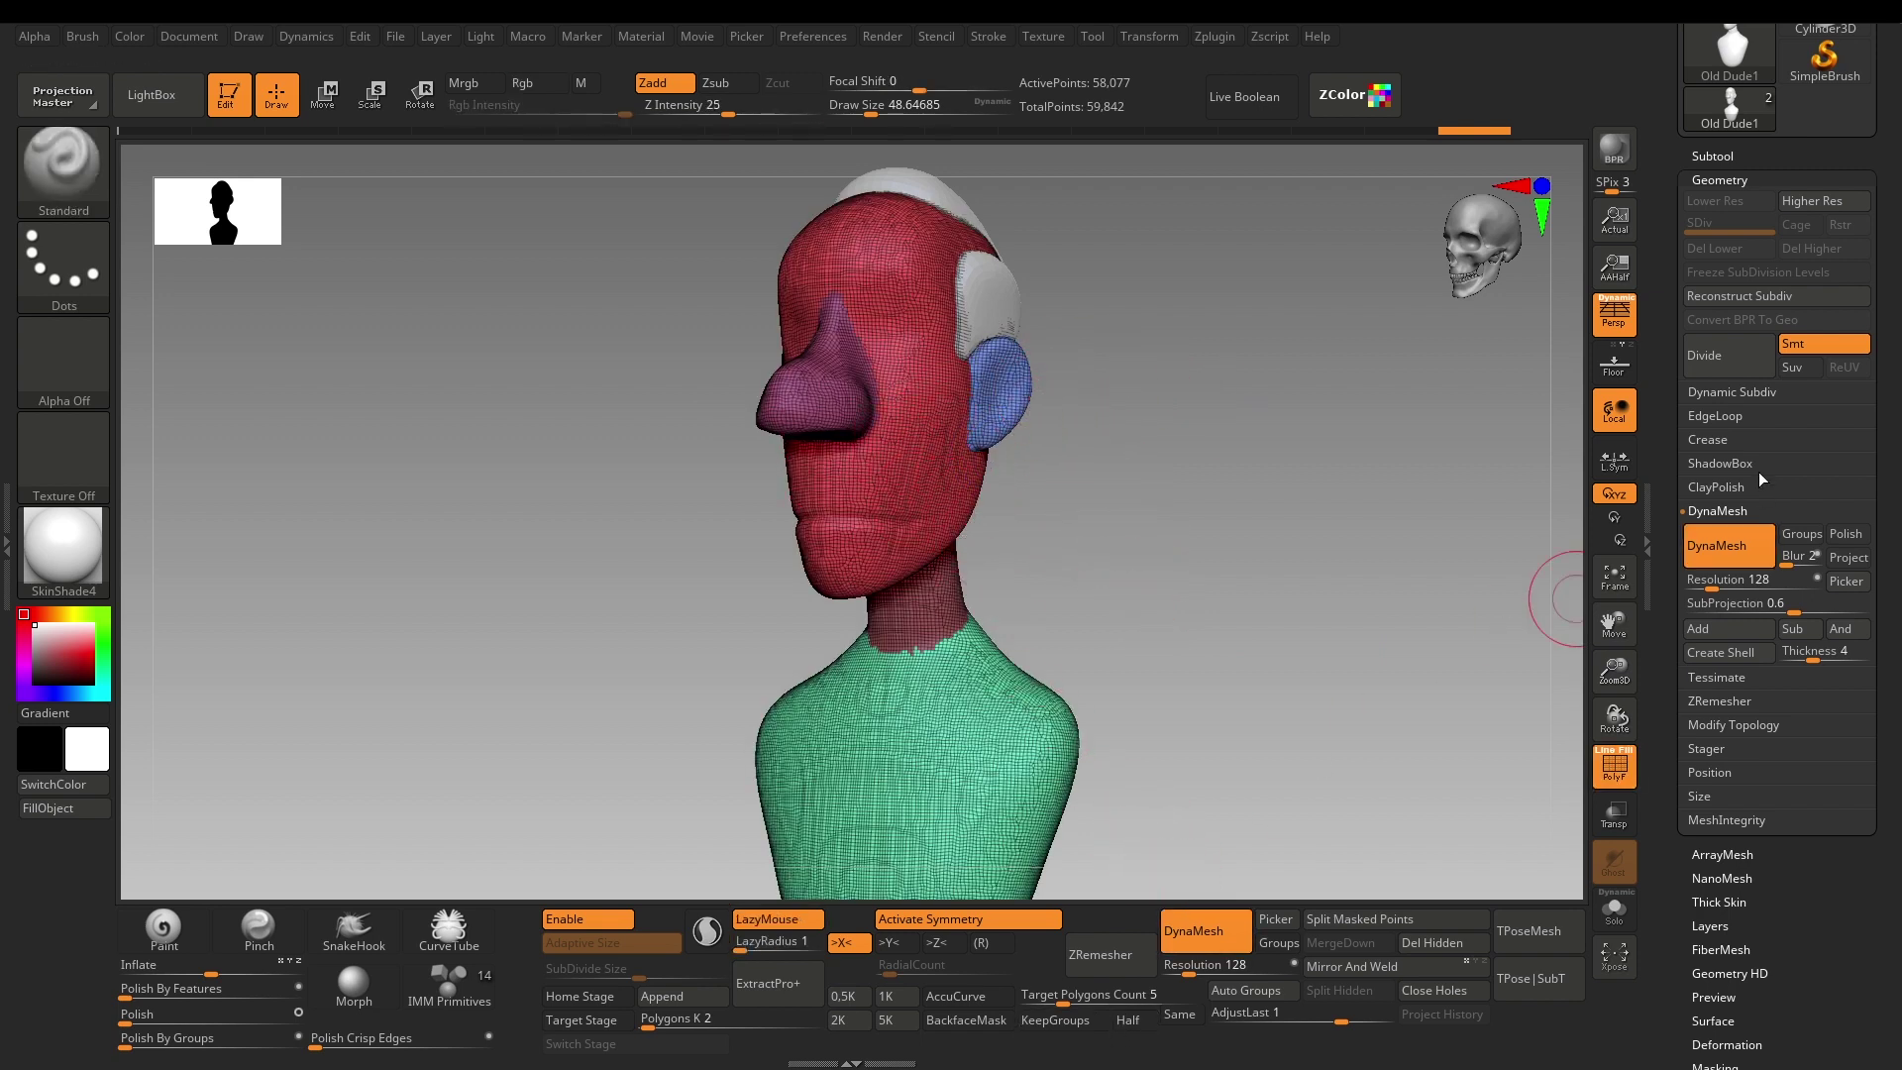
ZRemesh the bust with KeepGroups enabled and a target polygon count of 5.
left_click(1720, 511)
left_click(1724, 557)
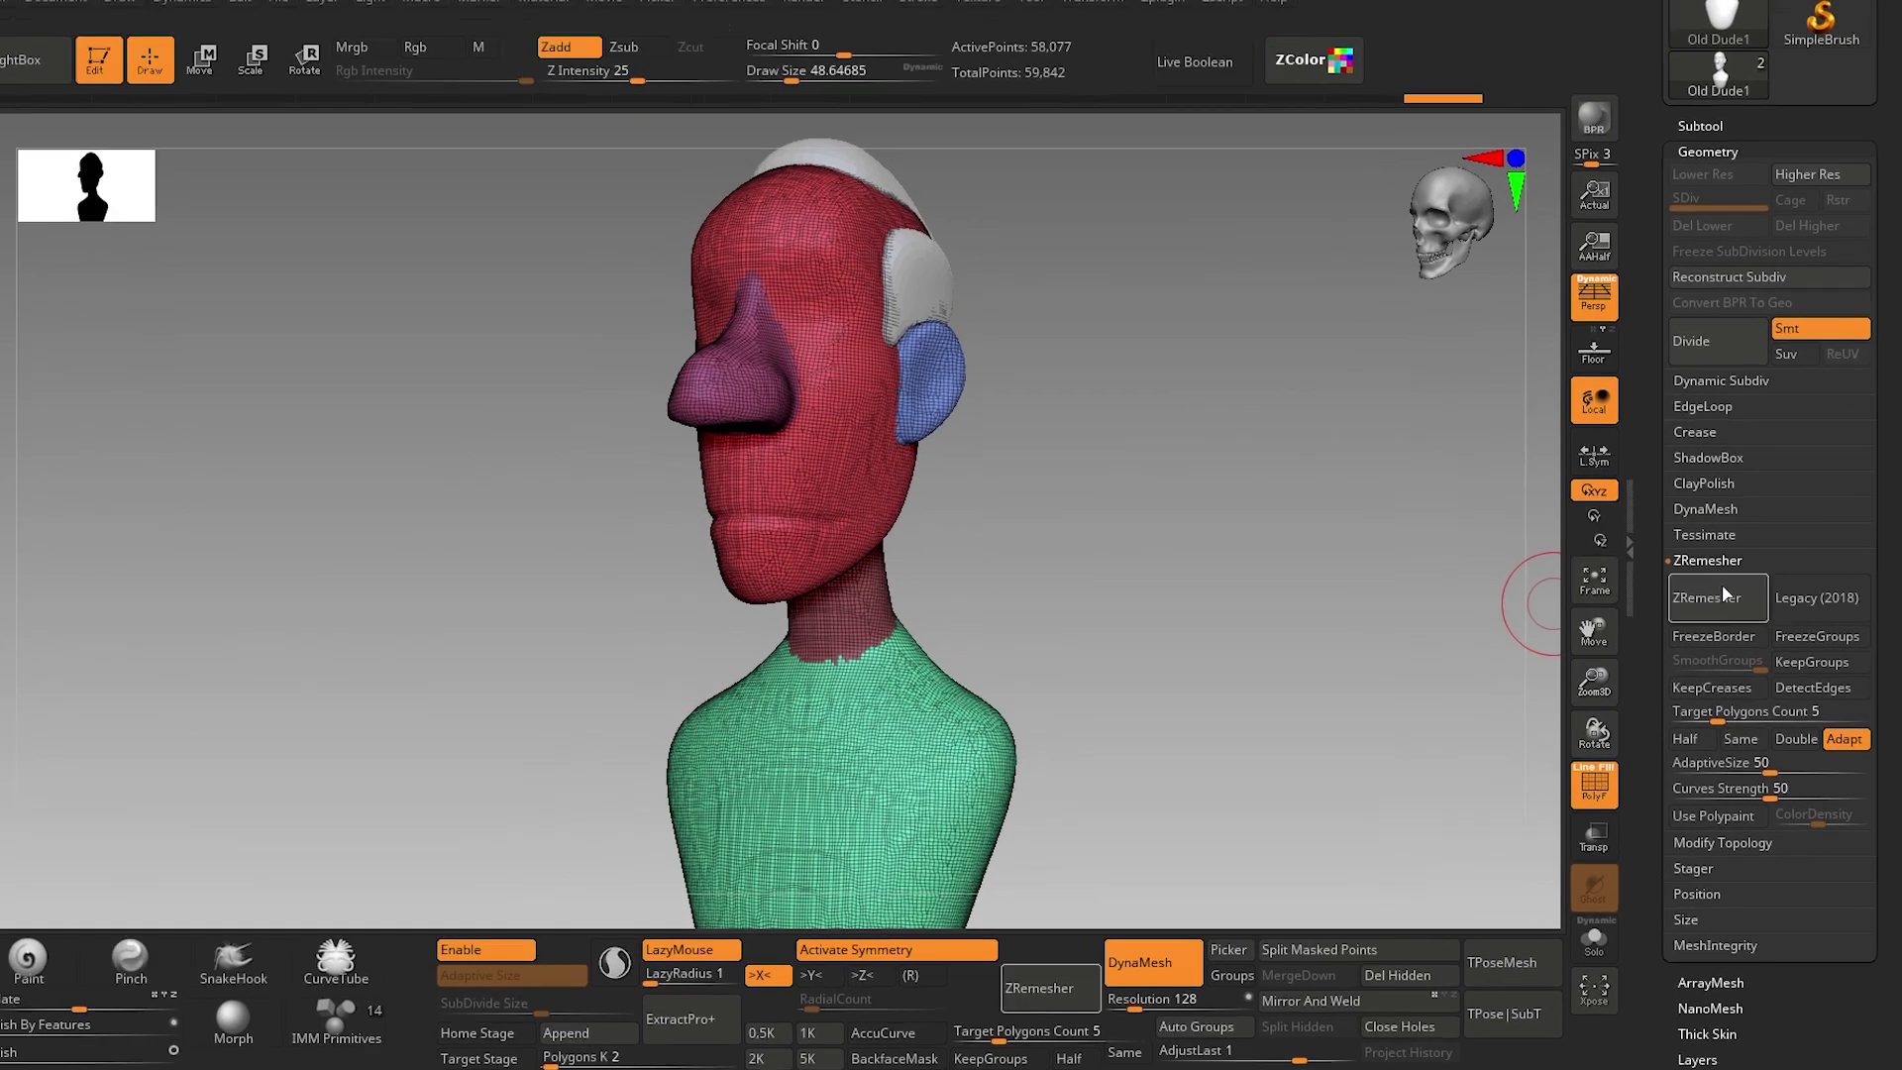
left_click(1808, 673)
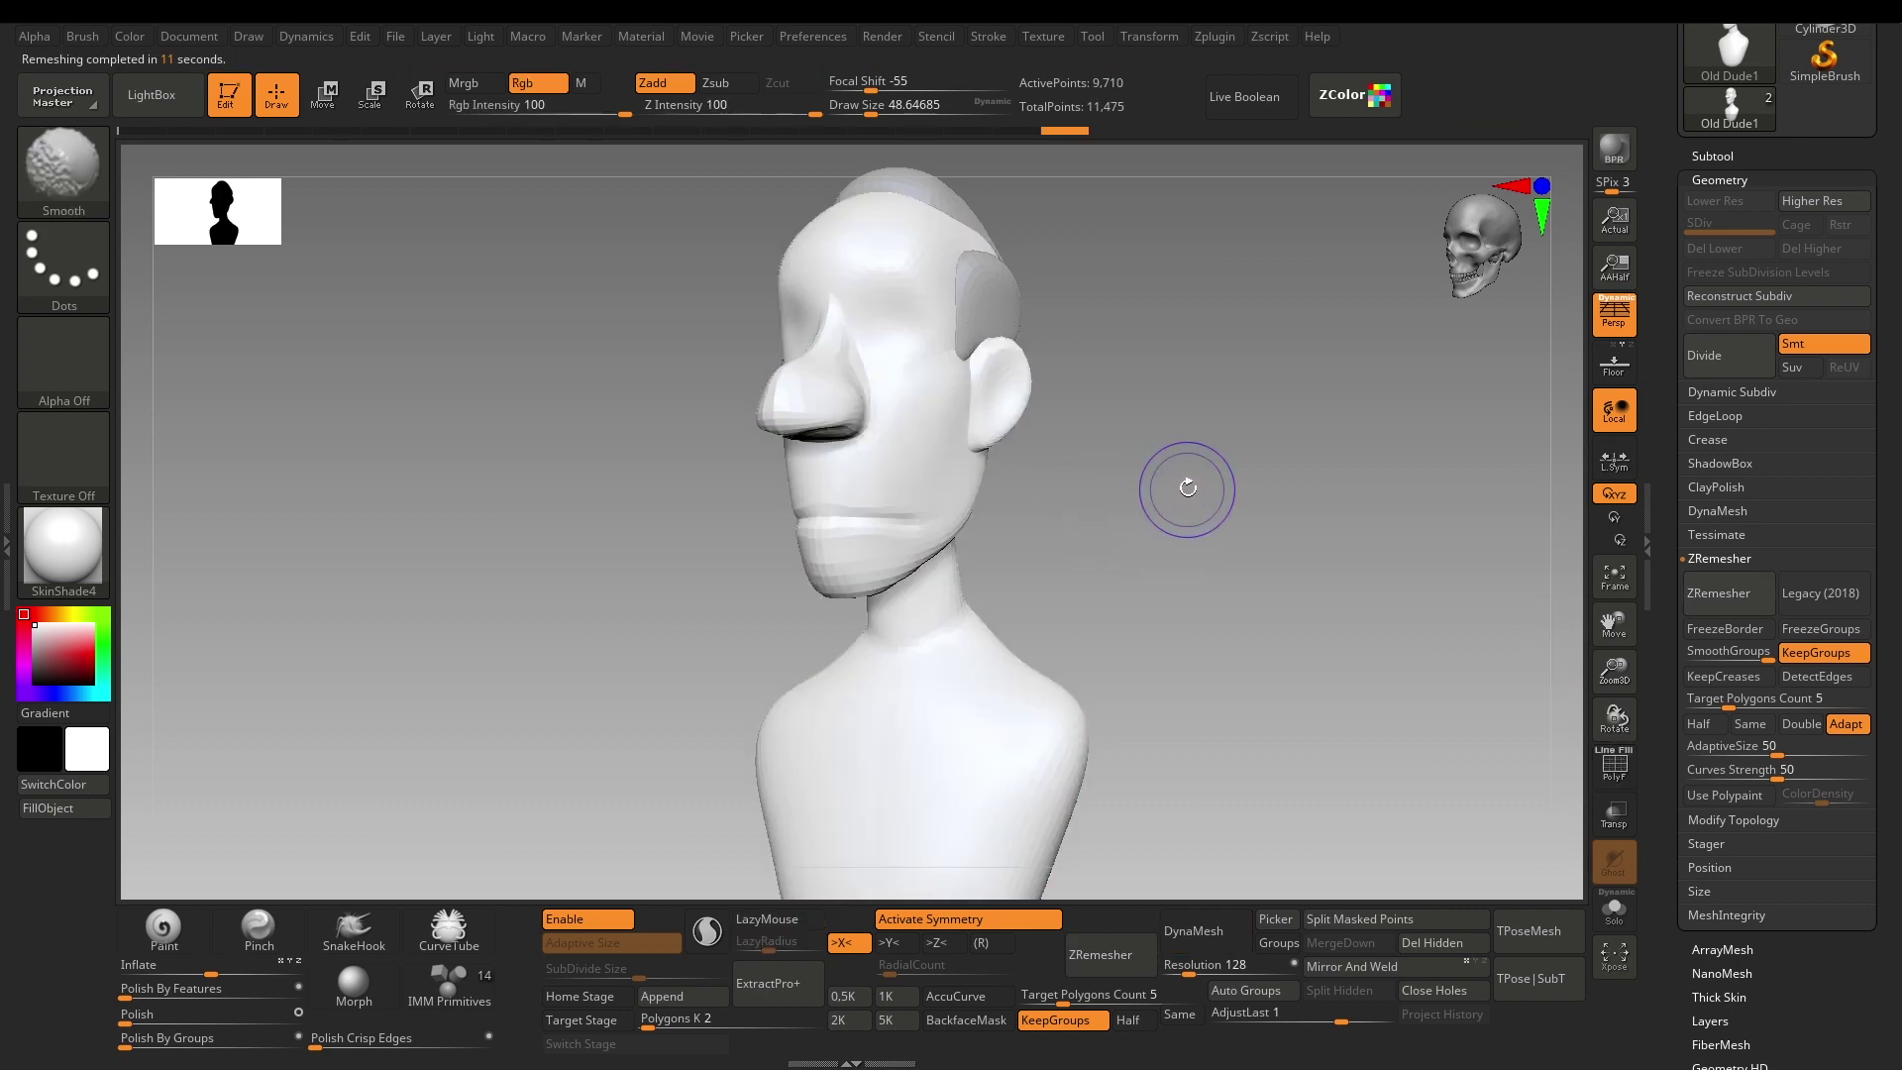
Examine the remeshed topology and polygroup borders around the nose, ear and neck, with and without the wireframe.
left_click_drag(1193, 459, 1067, 410)
key("shift+f")
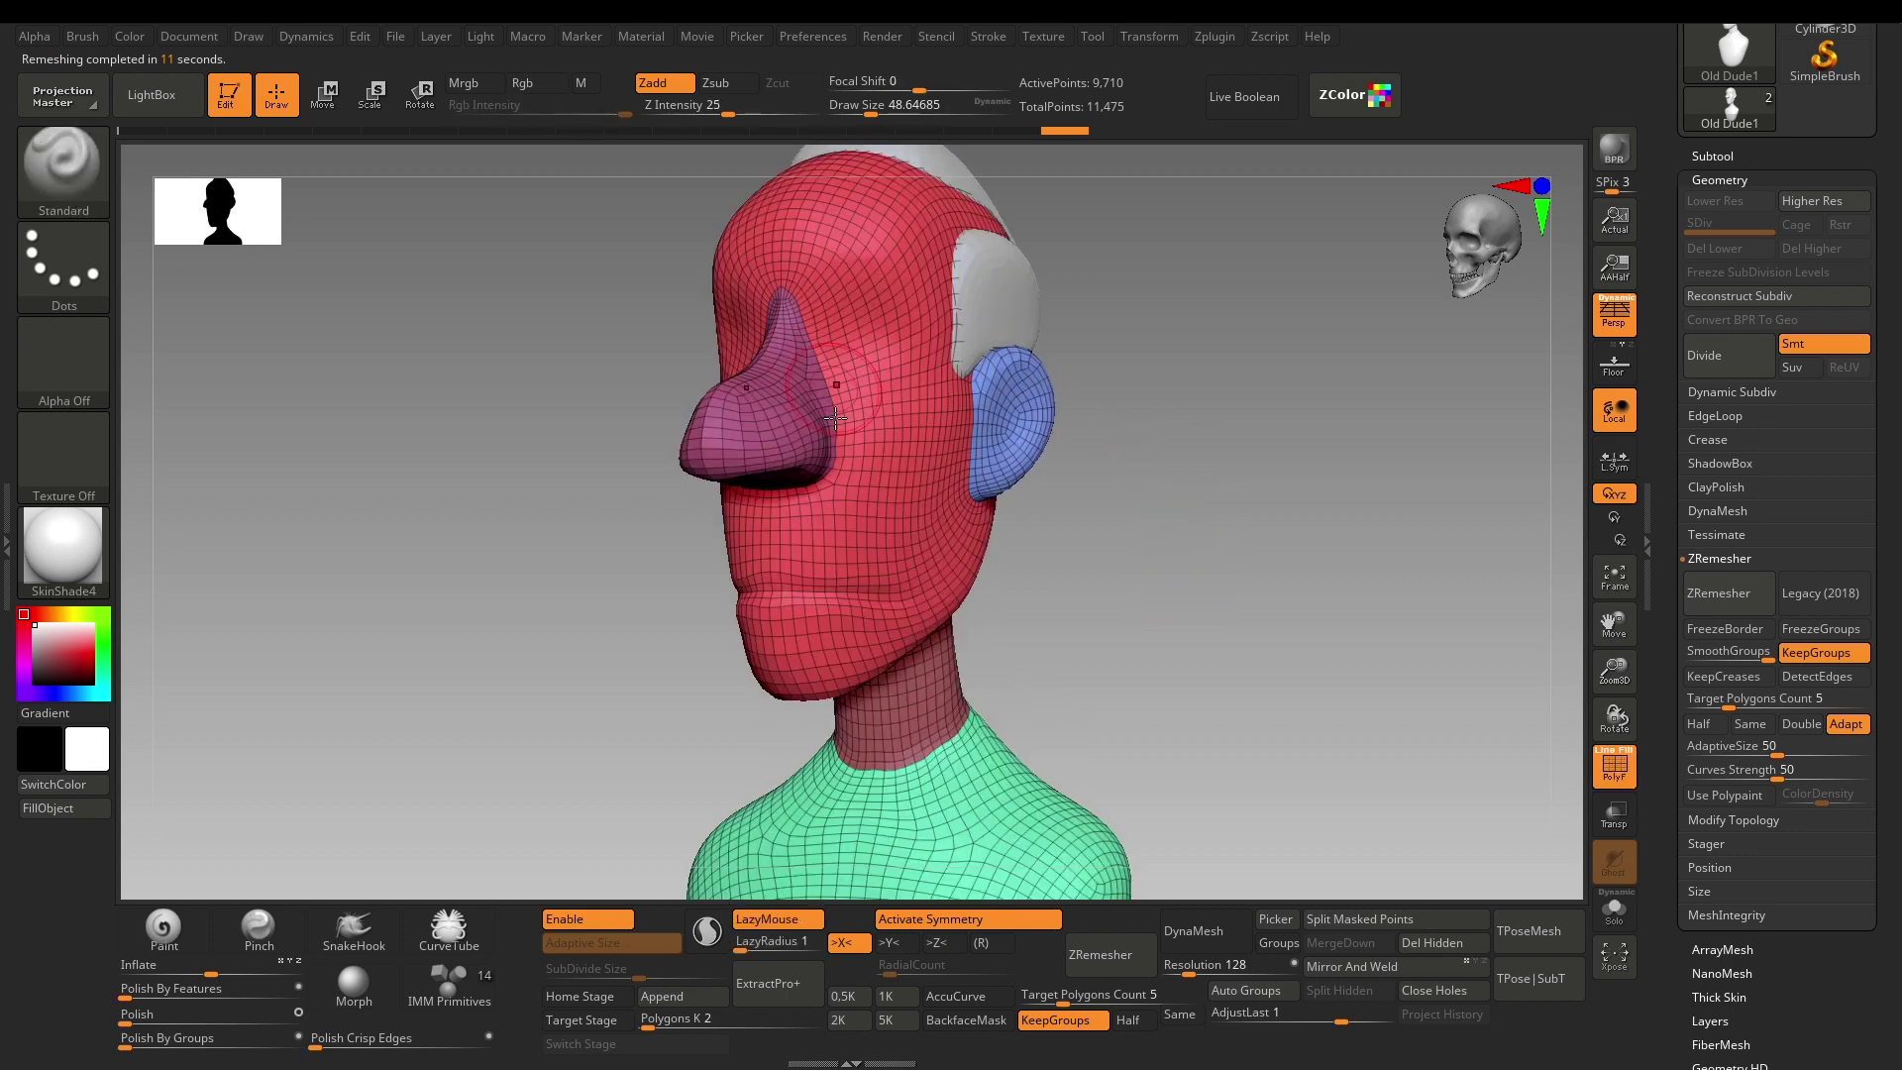
mouse_move(1140, 703)
left_mouse_down()
mouse_move(1258, 724)
mouse_move(1040, 408)
left_mouse_up()
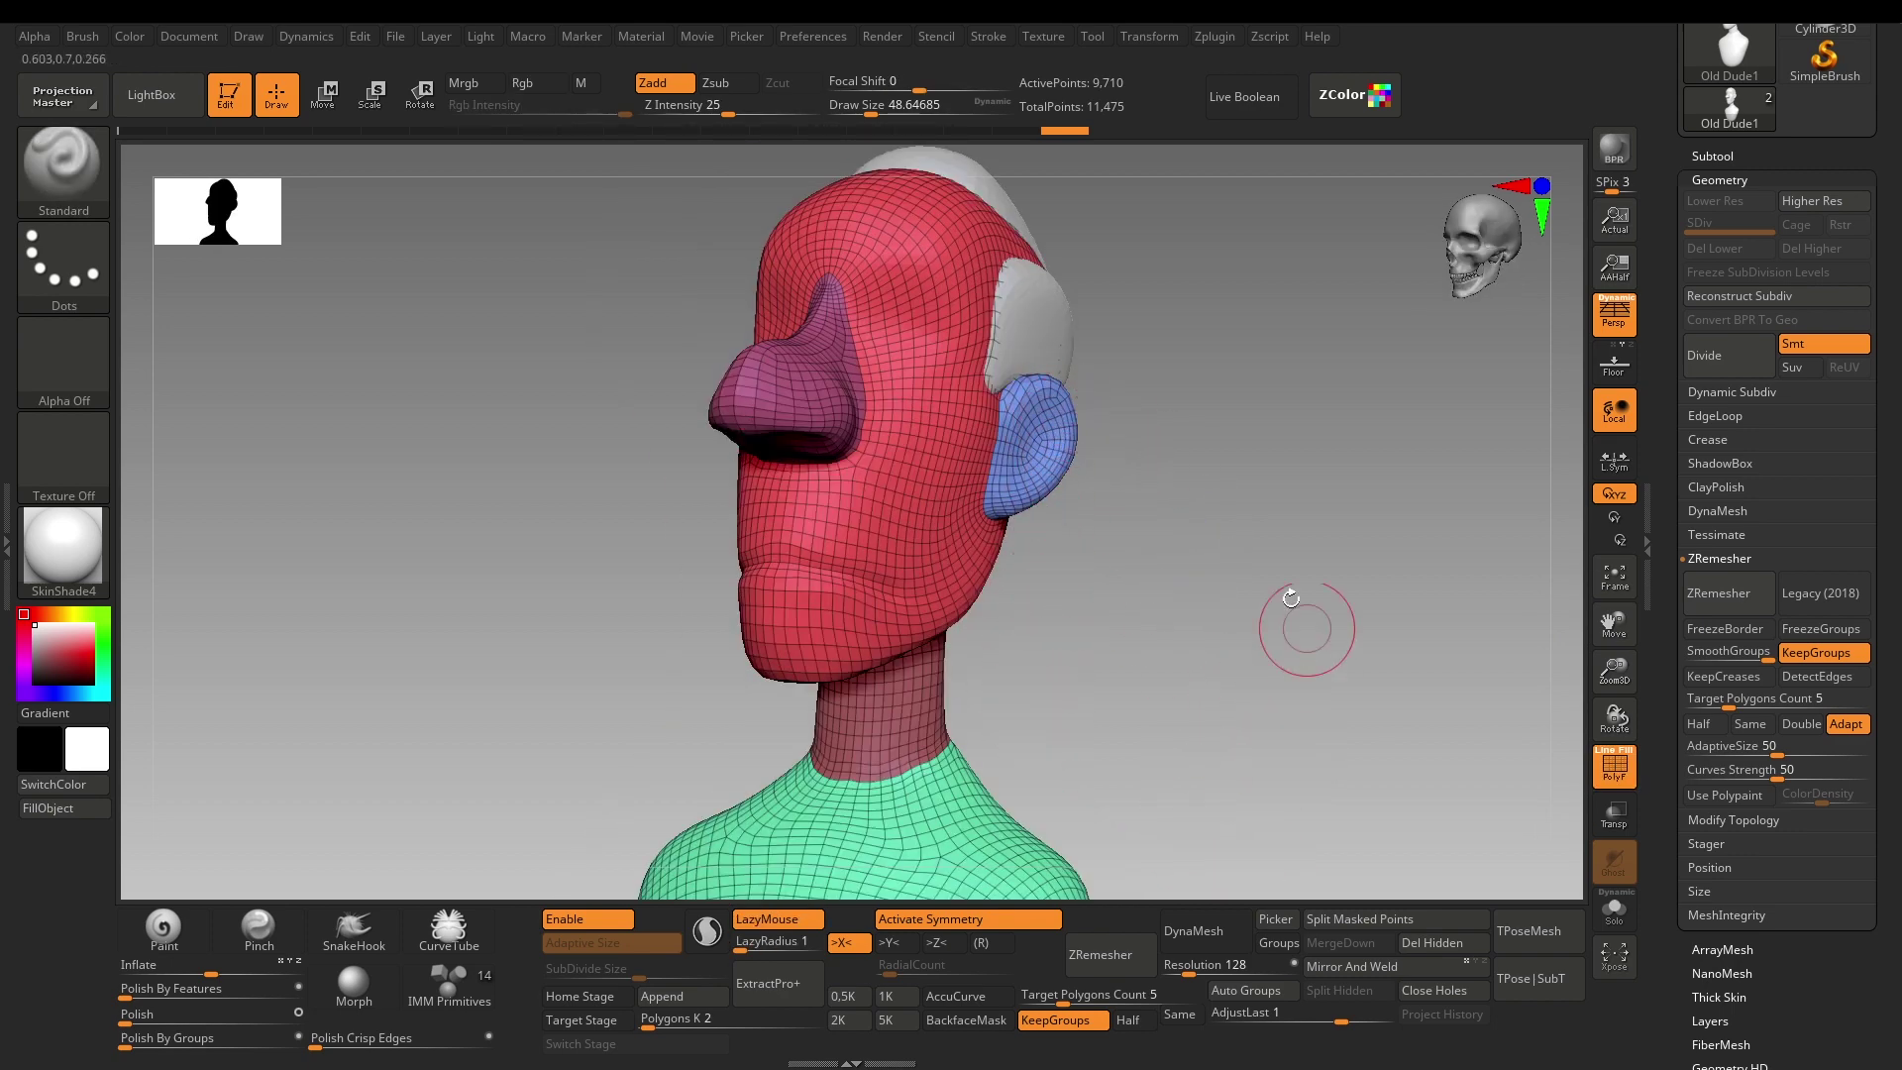
mouse_move(1297, 670)
left_mouse_down("alt")
mouse_move(1261, 653)
mouse_move(1231, 585)
left_mouse_up("alt")
mouse_move(1232, 585)
left_mouse_down()
mouse_move(1266, 603)
mouse_move(1198, 587)
left_mouse_up()
key("shift+f")
key("shift+f")
key("shift+f")
key("shift+f")
left_click_drag(1117, 507, 1041, 509)
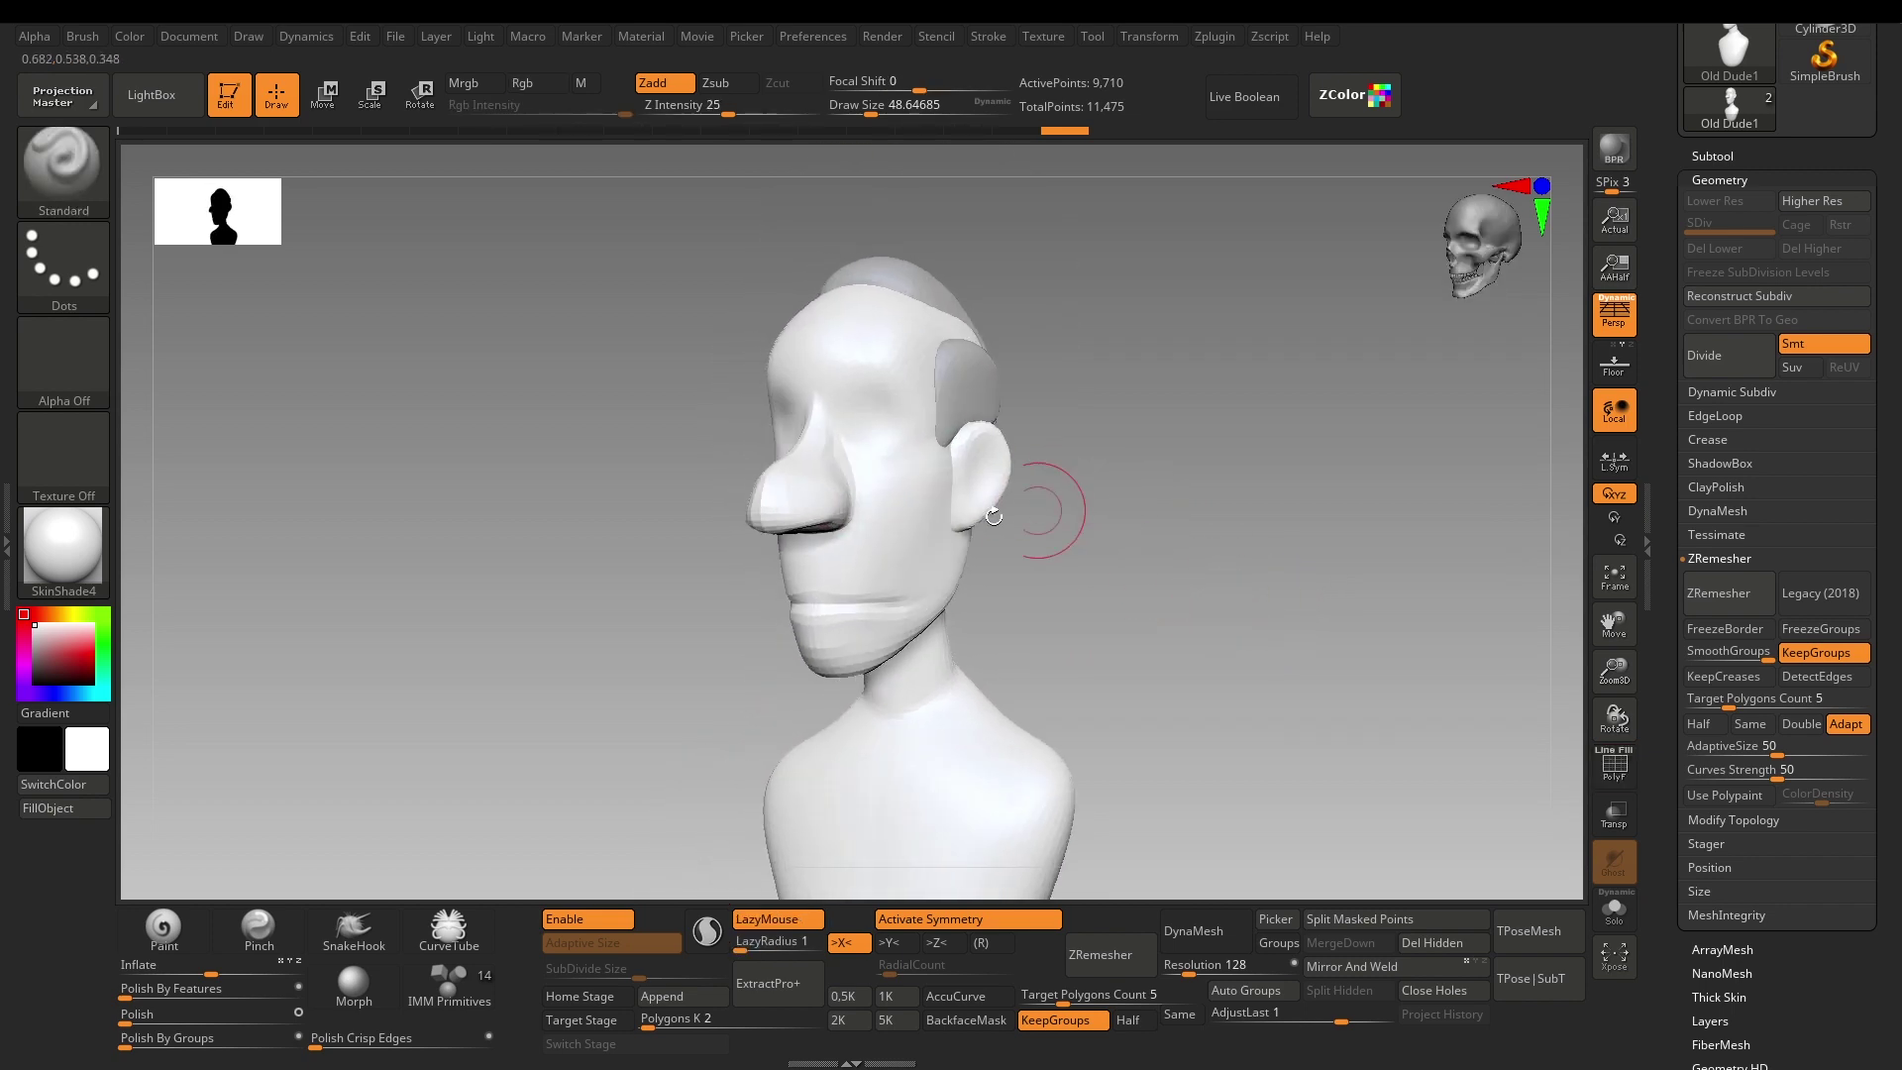
Isolate the nose polygroup for inspection and bring the complete bust back into view.
left_click(802, 493, "ctrl+shift")
mouse_move(730, 552)
left_mouse_down()
mouse_move(710, 599)
mouse_move(799, 608)
mouse_move(656, 620)
mouse_move(785, 446)
left_mouse_up()
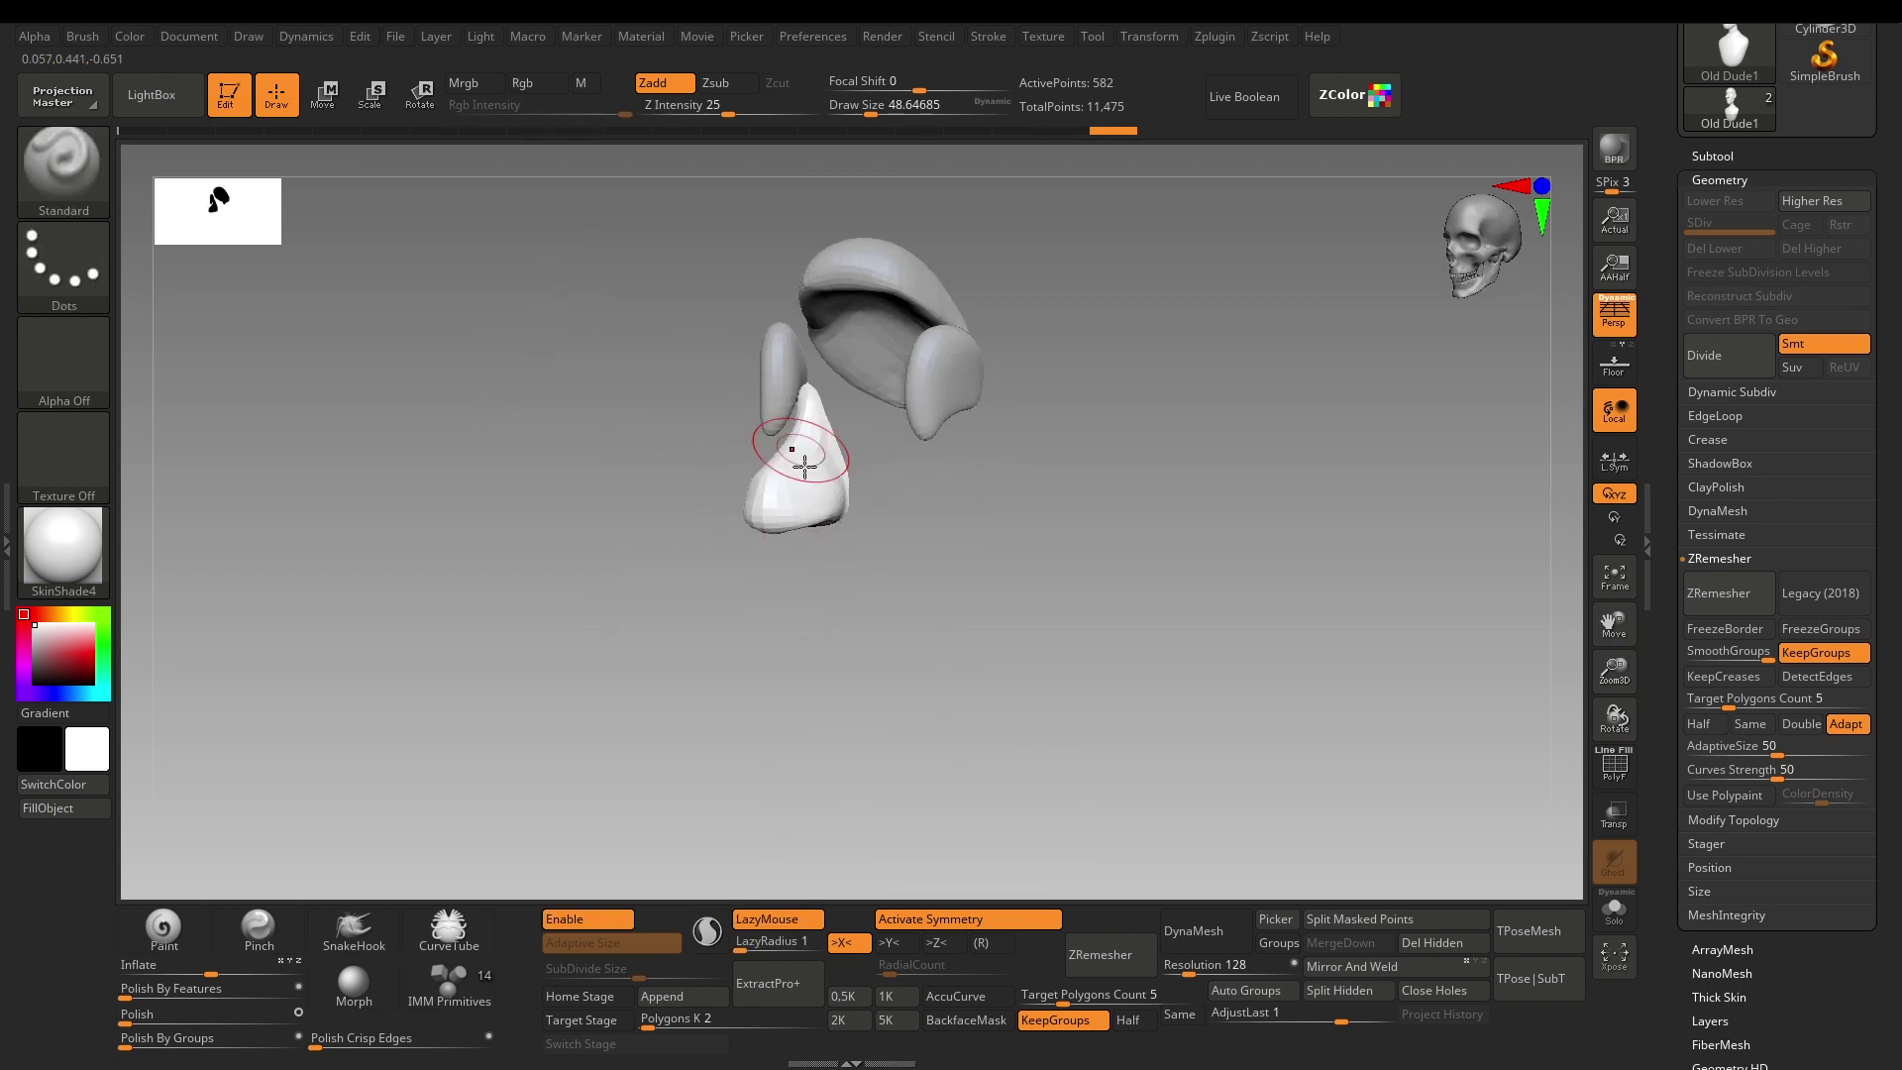
left_click(1020, 615, "ctrl+shift")
left_click_drag(1232, 628, 1156, 518)
Mask everything except the ear polygroup using Transpose and check the mask from the side.
key("w")
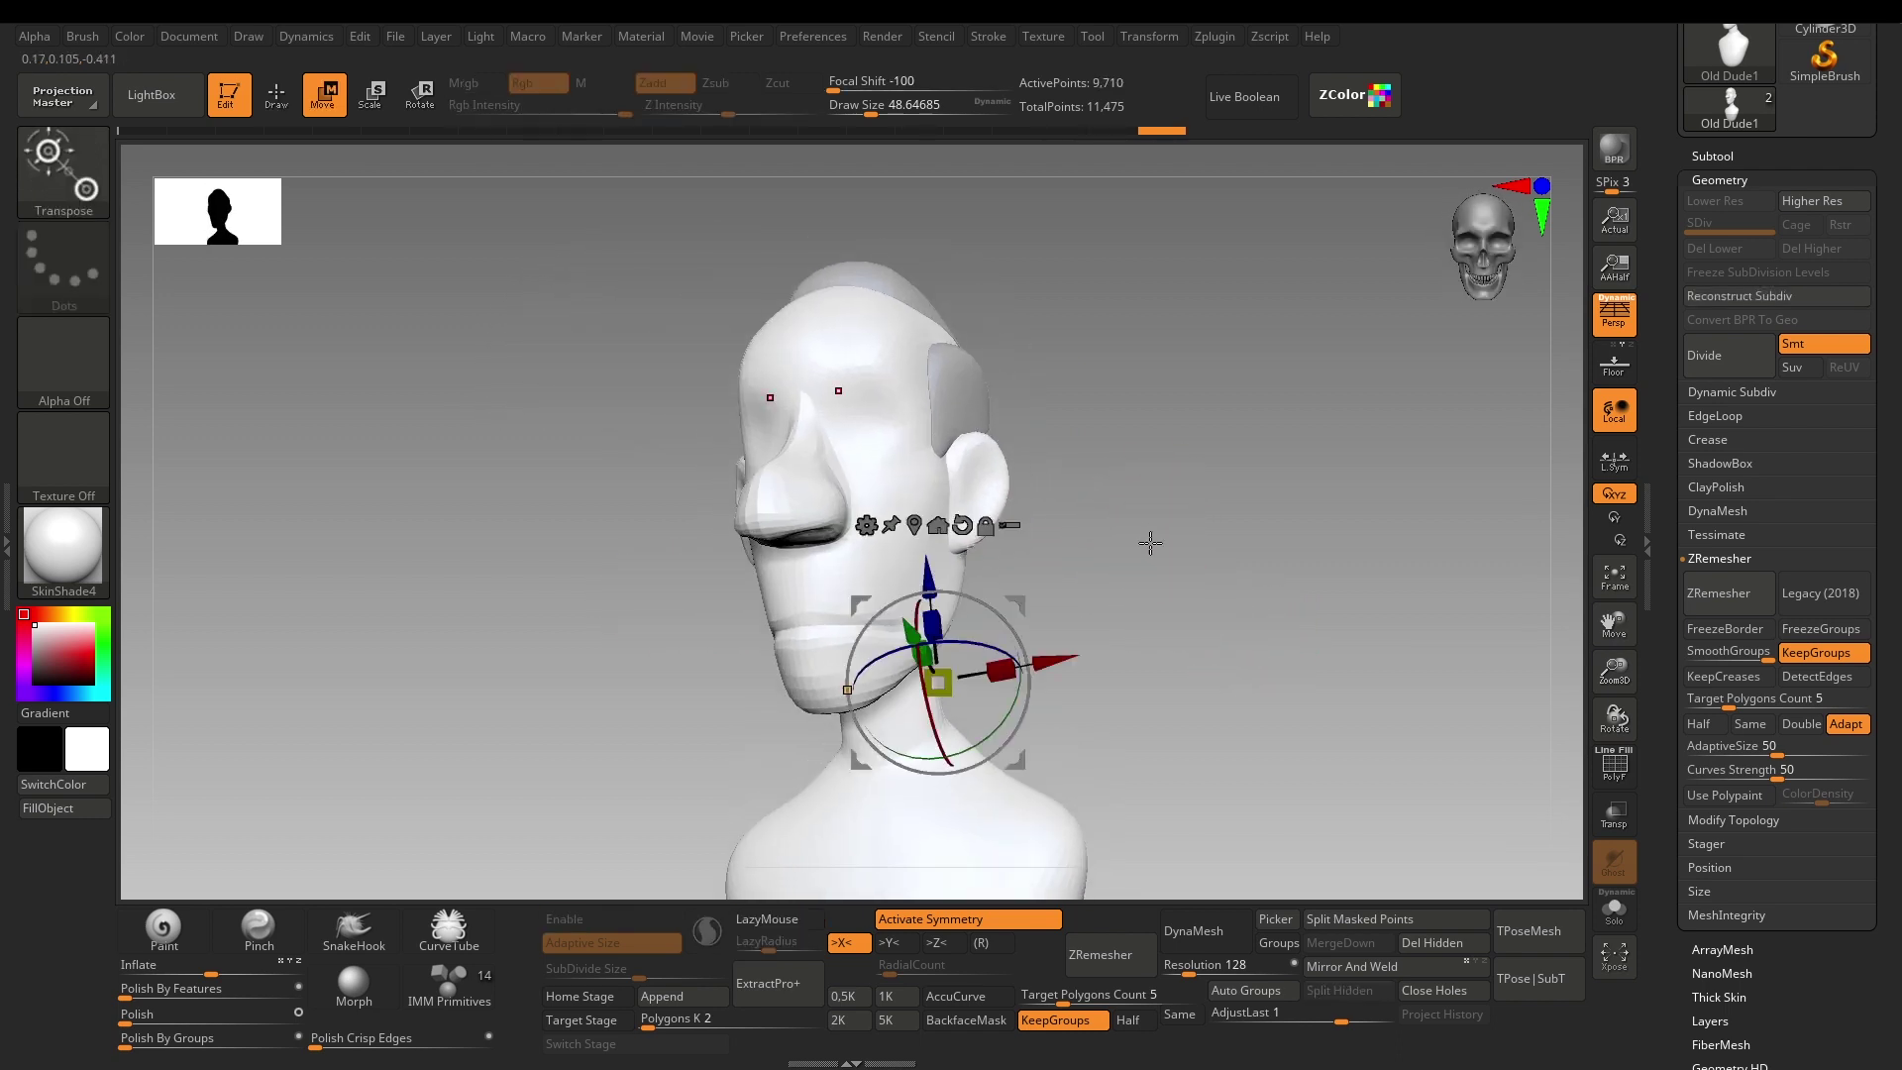
left_click(986, 469, "ctrl")
left_click_drag(1248, 588, 1232, 588)
left_click_drag(1232, 588, 1229, 635, "alt")
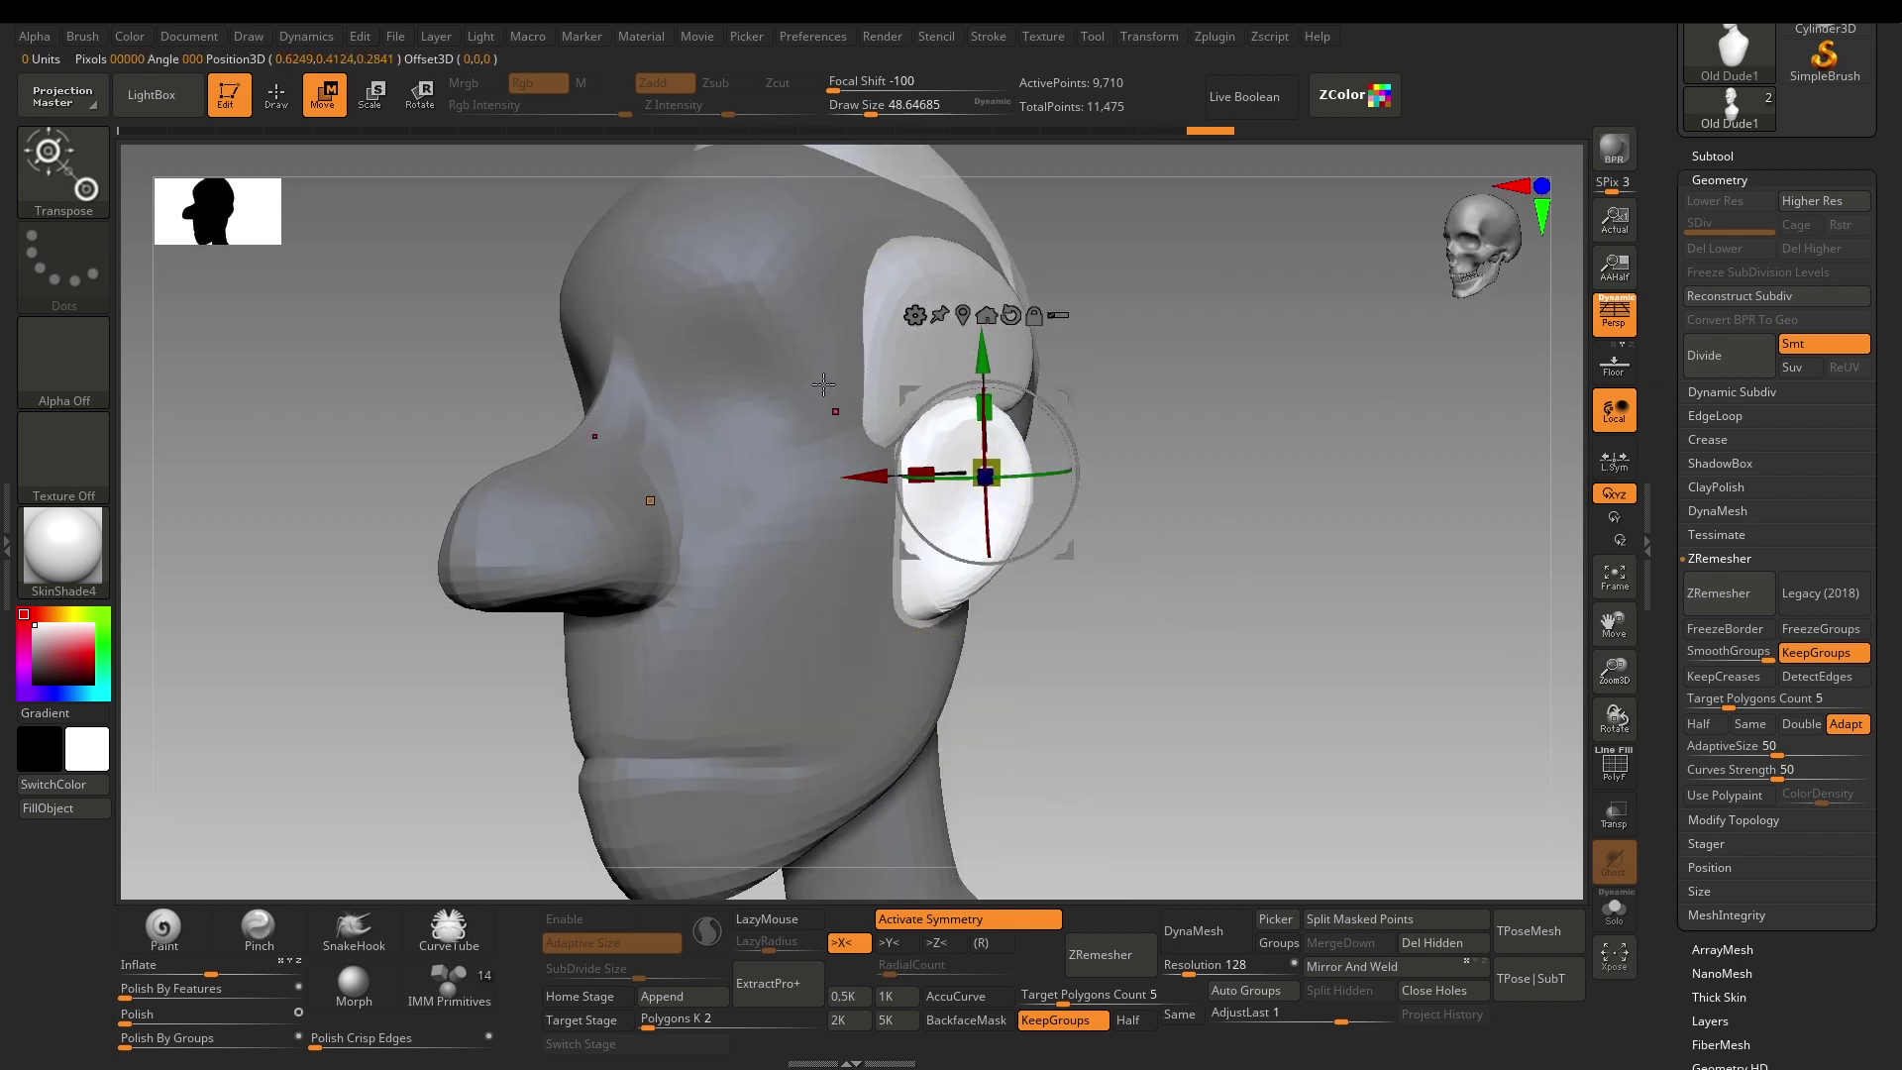
left_click_drag(1135, 590, 1173, 624)
key("shift+f")
key("shift+f")
Pull the unmasked ears outward with an enlarged Move brush.
key("q")
key("bracketright")
mouse_move(1001, 487)
left_mouse_down()
mouse_move(1050, 479)
mouse_move(1040, 464)
mouse_move(1046, 491)
left_mouse_up()
key("bracketleft")
key("bracketleft")
key("bracketleft")
Select the Clay brush at a reduced size and shape the underside of the nose while the other polygroups are masked.
key("b")
key("c")
key("l")
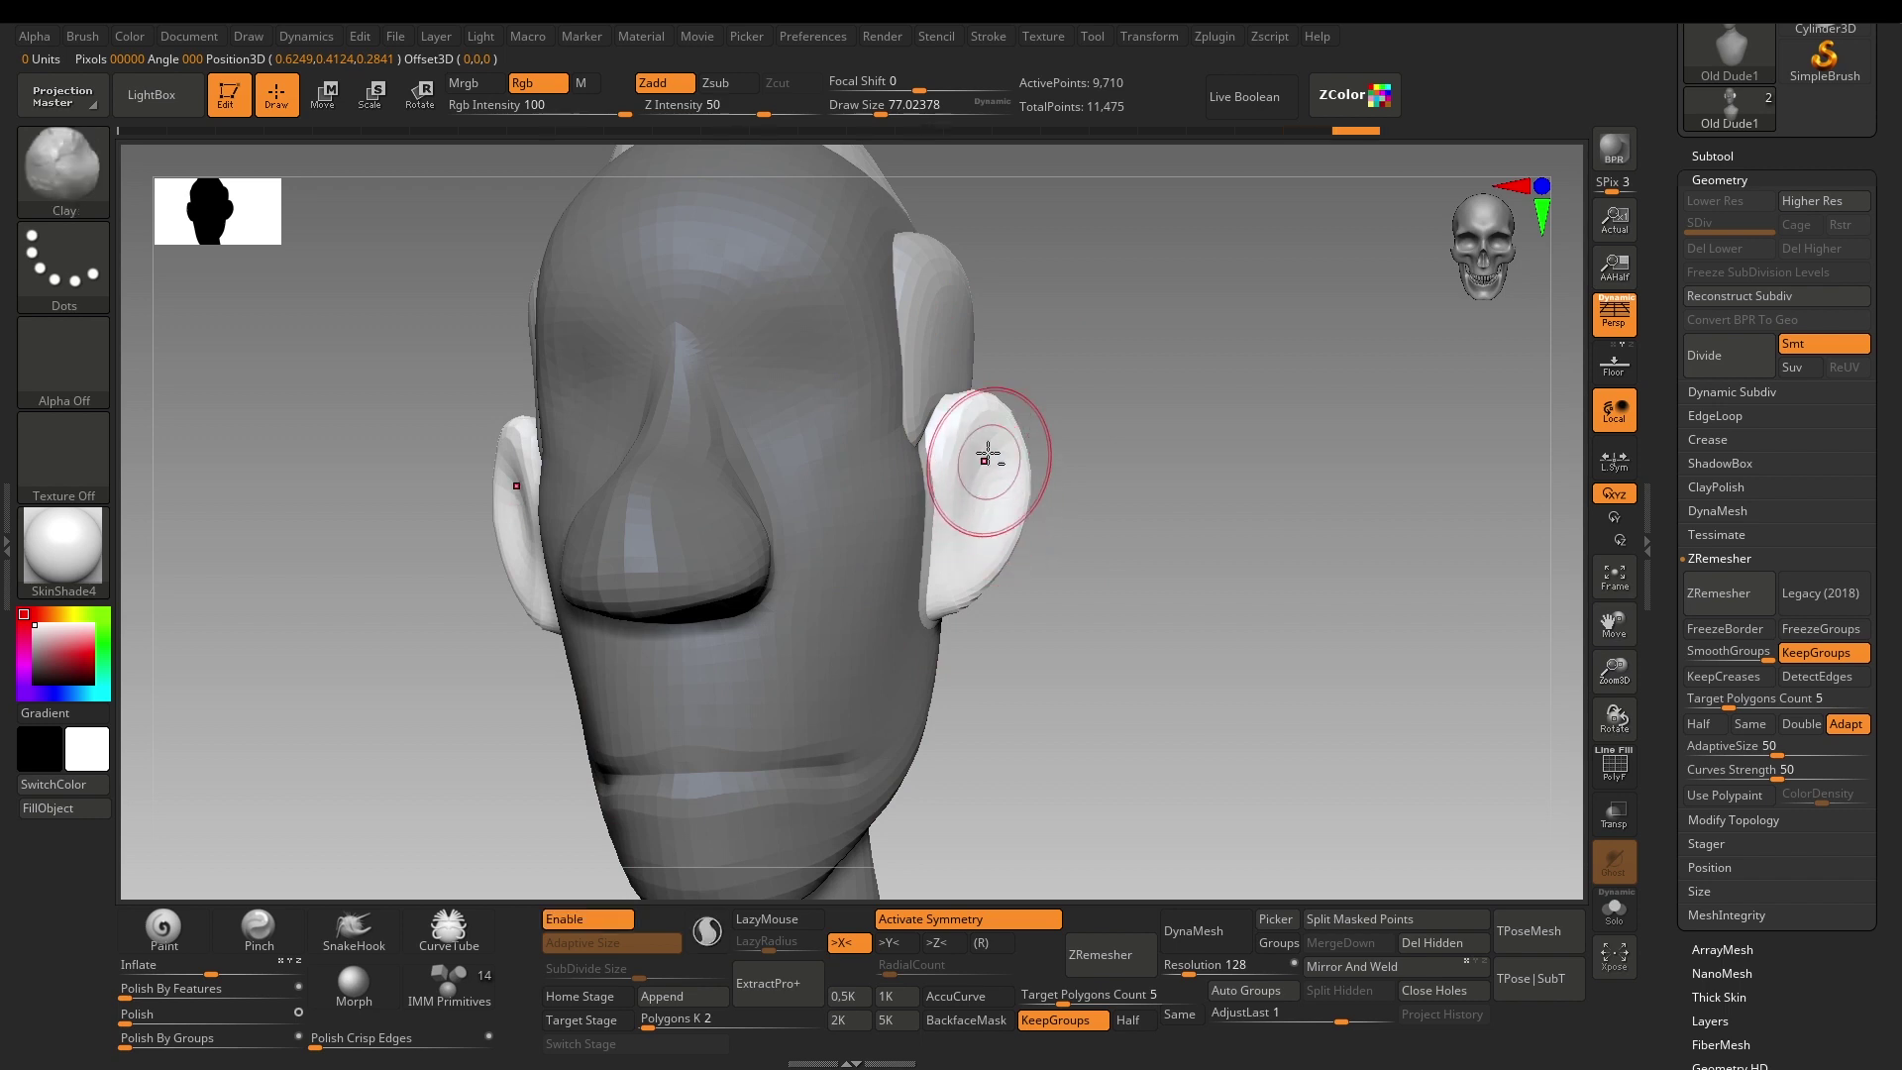
mouse_move(1085, 615)
left_mouse_down()
mouse_move(1189, 658)
mouse_move(1176, 455)
mouse_move(852, 292)
left_mouse_up()
key("bracketleft")
key("bracketleft")
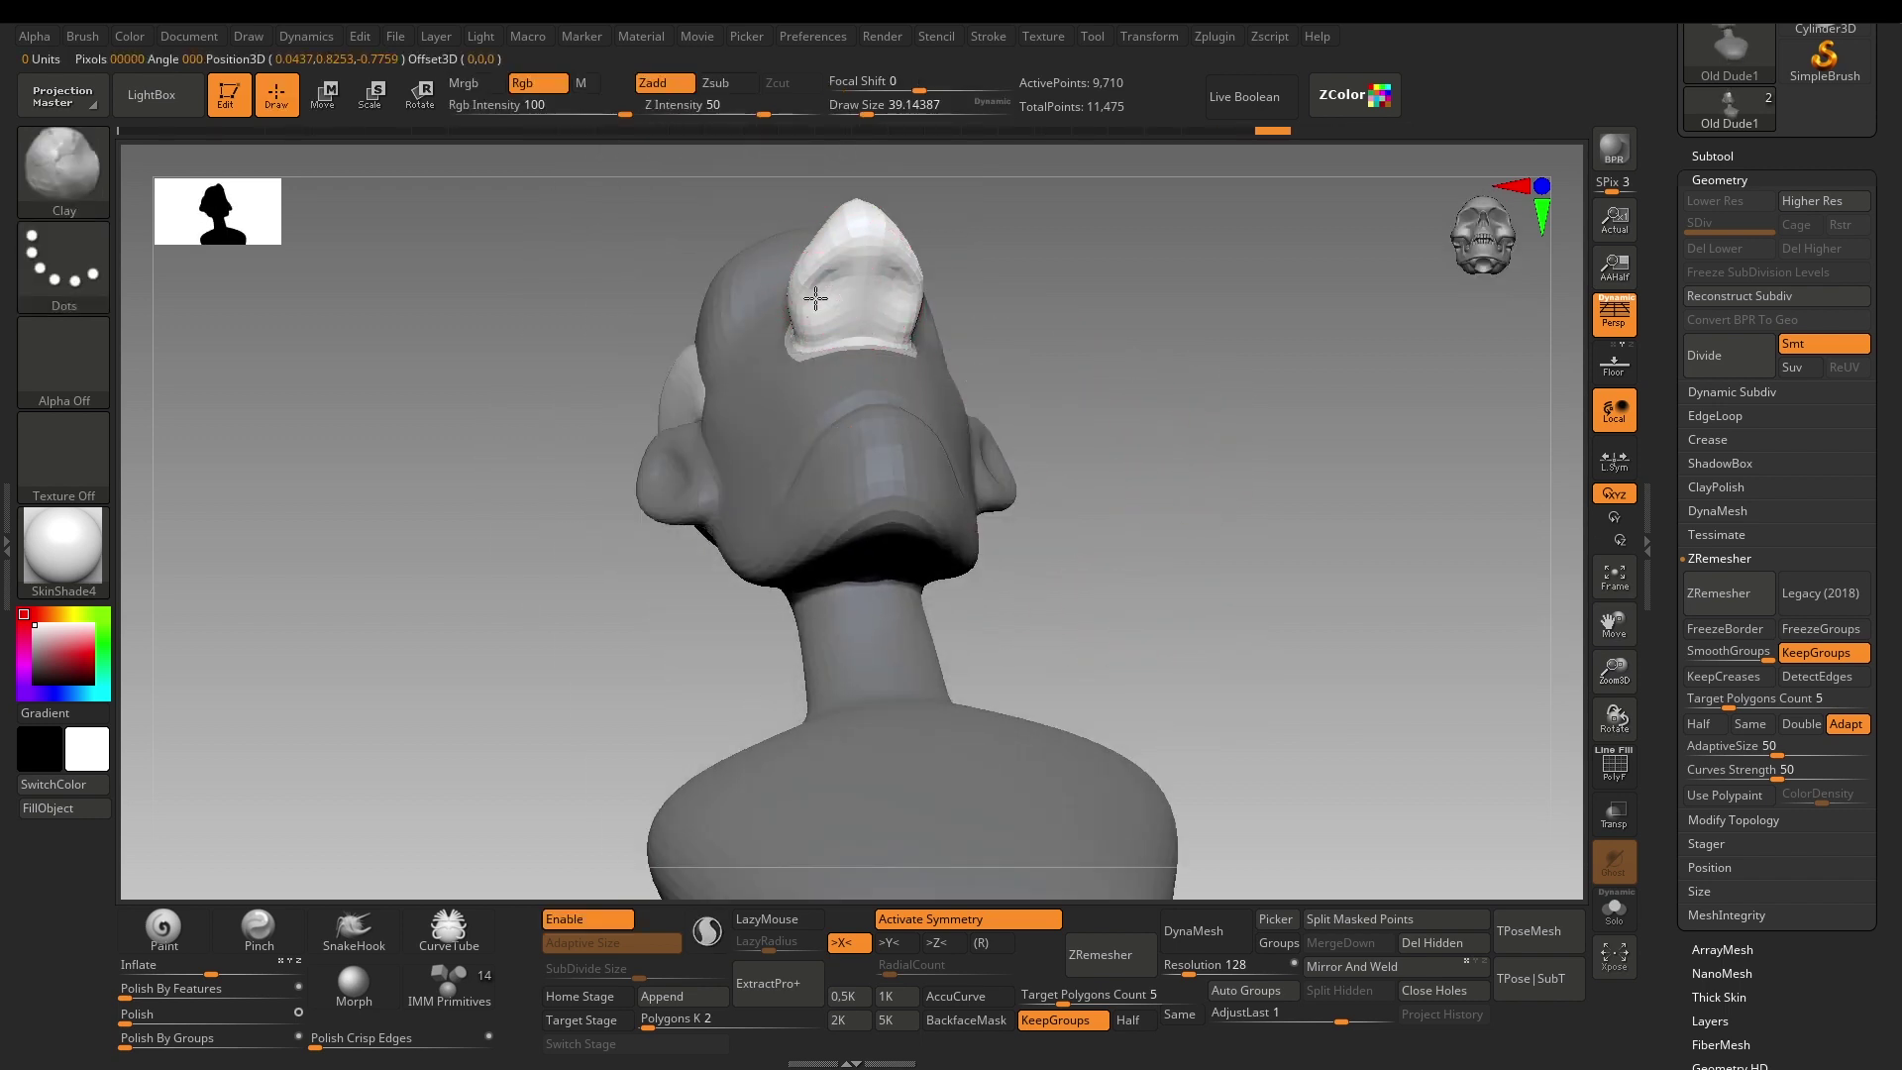
left_click_drag(1068, 318, 1298, 436)
key("shift+f")
key("shift+f")
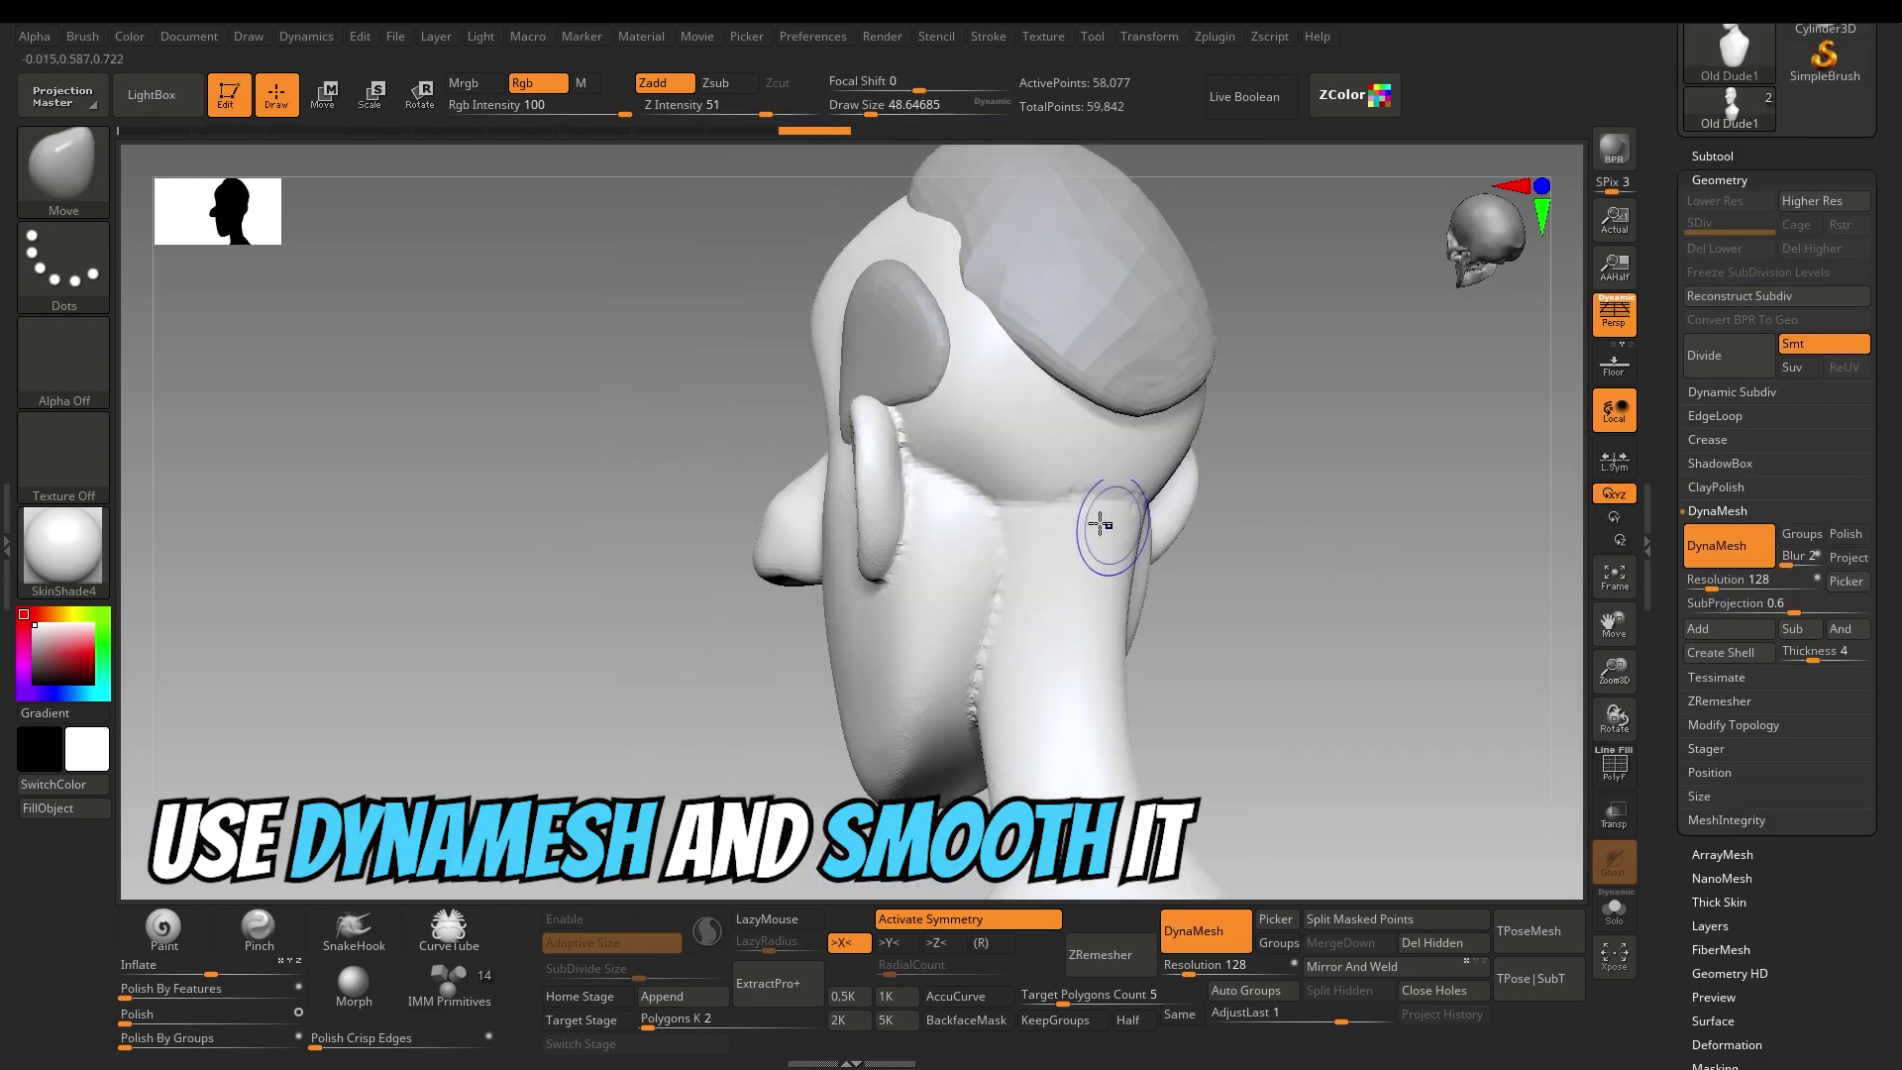
Smooth the rough DynaMesh seams behind the ear and at the back of the neck.
left_click_drag(1100, 523, 892, 436, "shift")
left_click_drag(620, 832, 620, 645, "alt")
mouse_move(1257, 605)
left_mouse_down("alt")
mouse_move(1257, 455)
mouse_move(1466, 451)
left_mouse_up("alt")
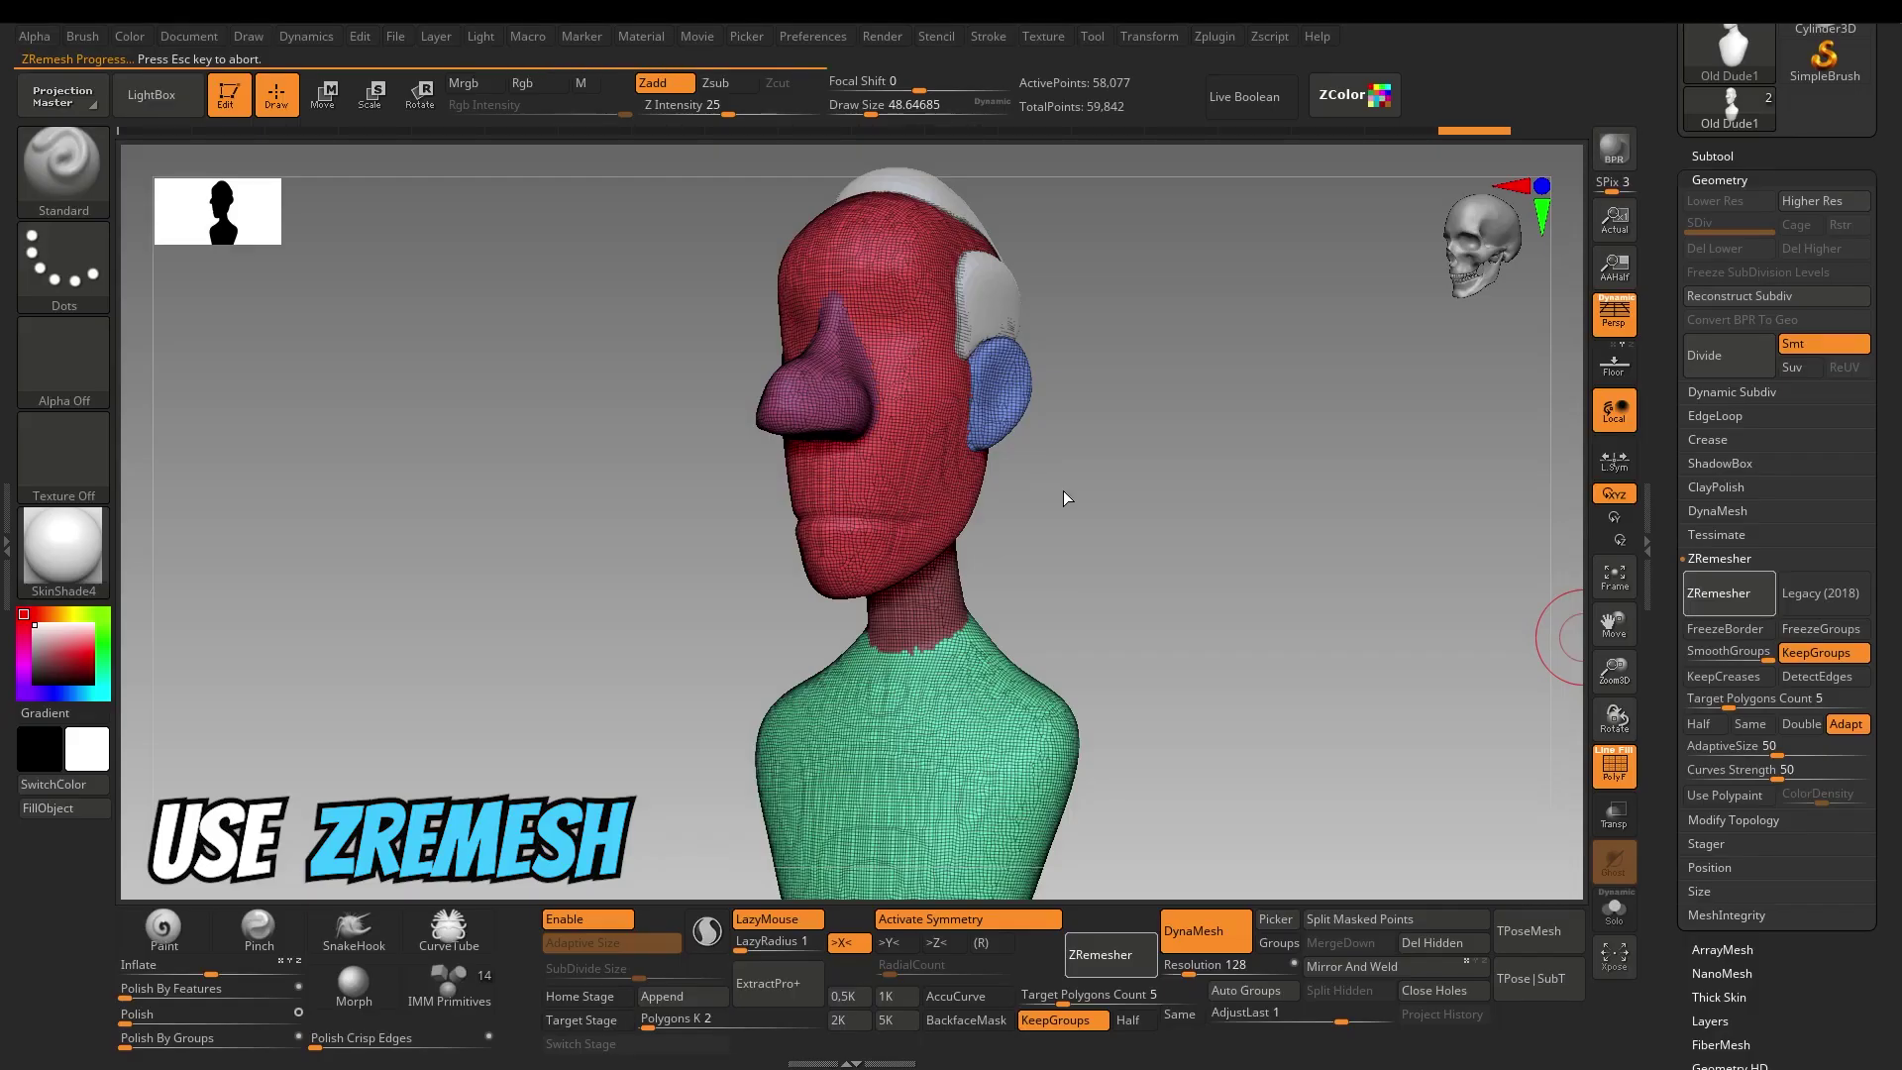
Compare the ZRemeshed bust in wireframe and shaded display from another angle.
key("shift+f")
key("shift+f")
left_click_drag(1180, 535, 1244, 645)
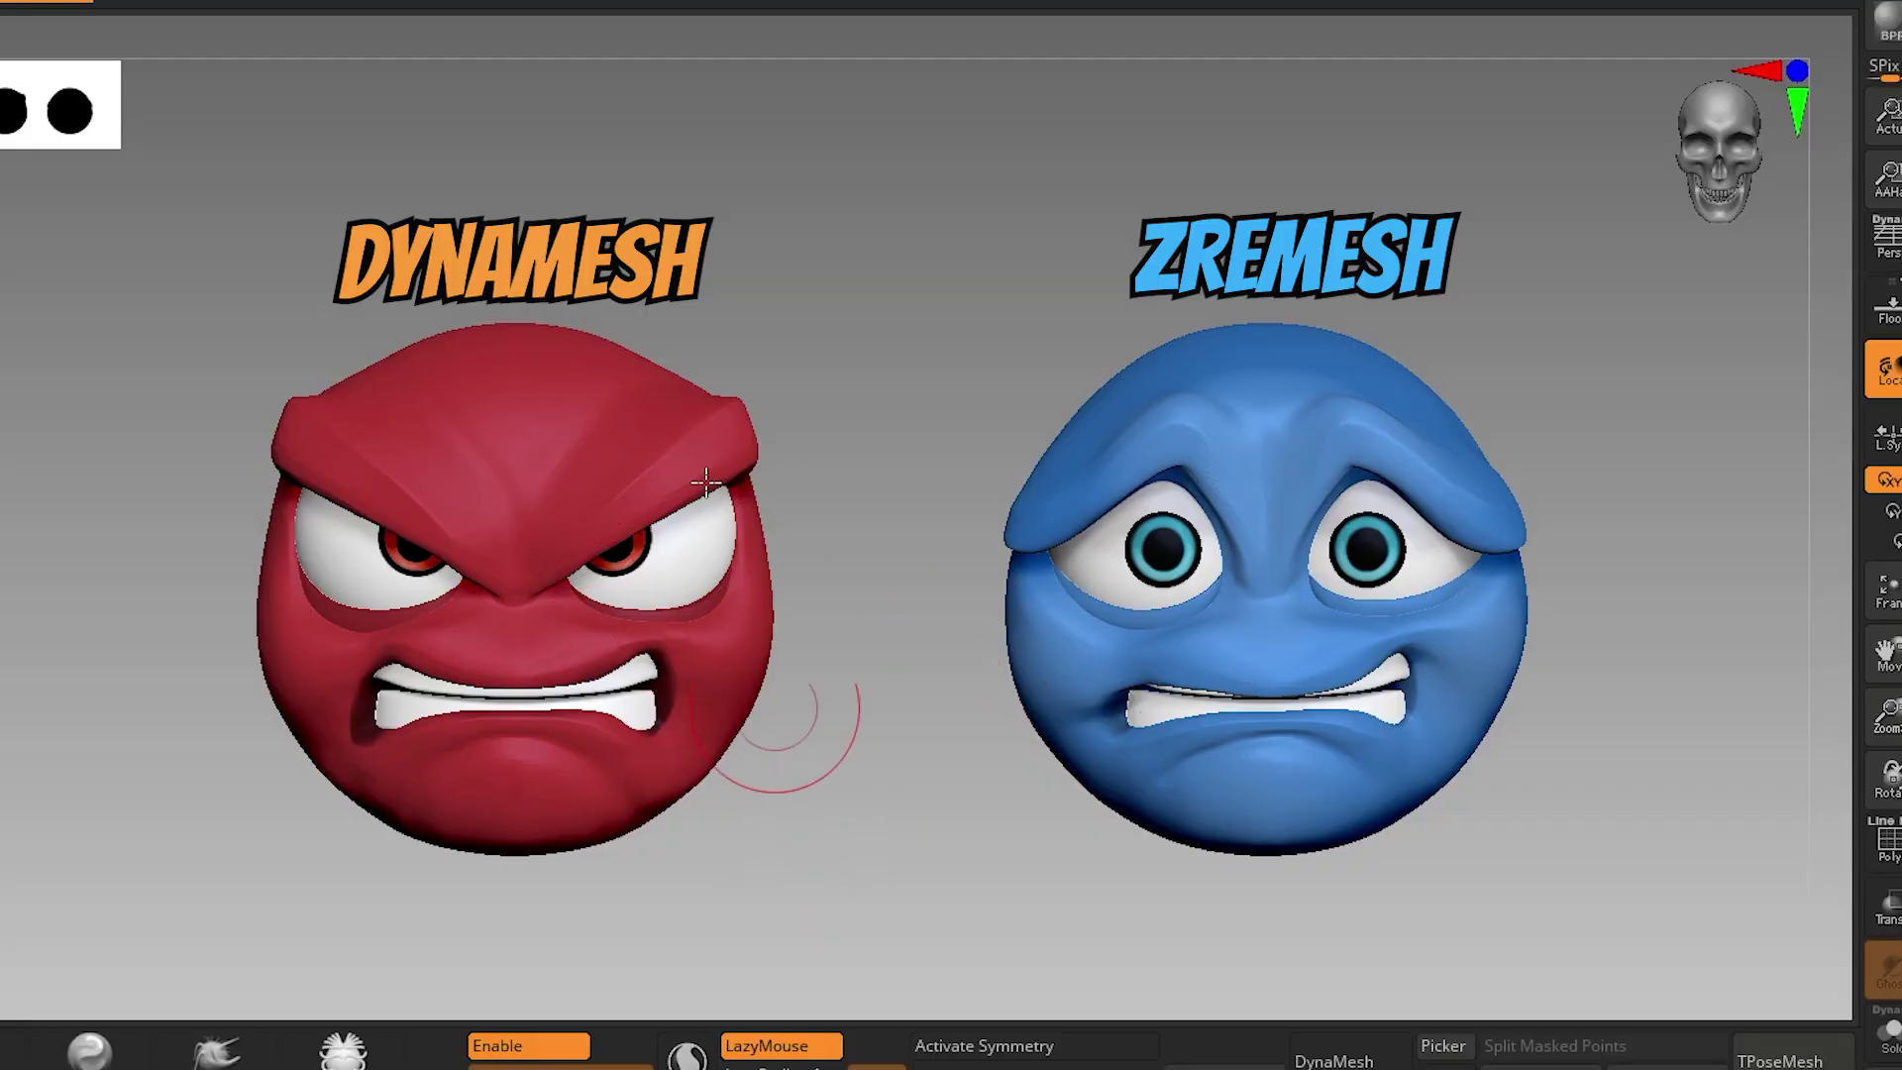
mouse_move(1586, 876)
left_mouse_down()
mouse_move(1632, 861)
mouse_move(1602, 862)
left_mouse_up()
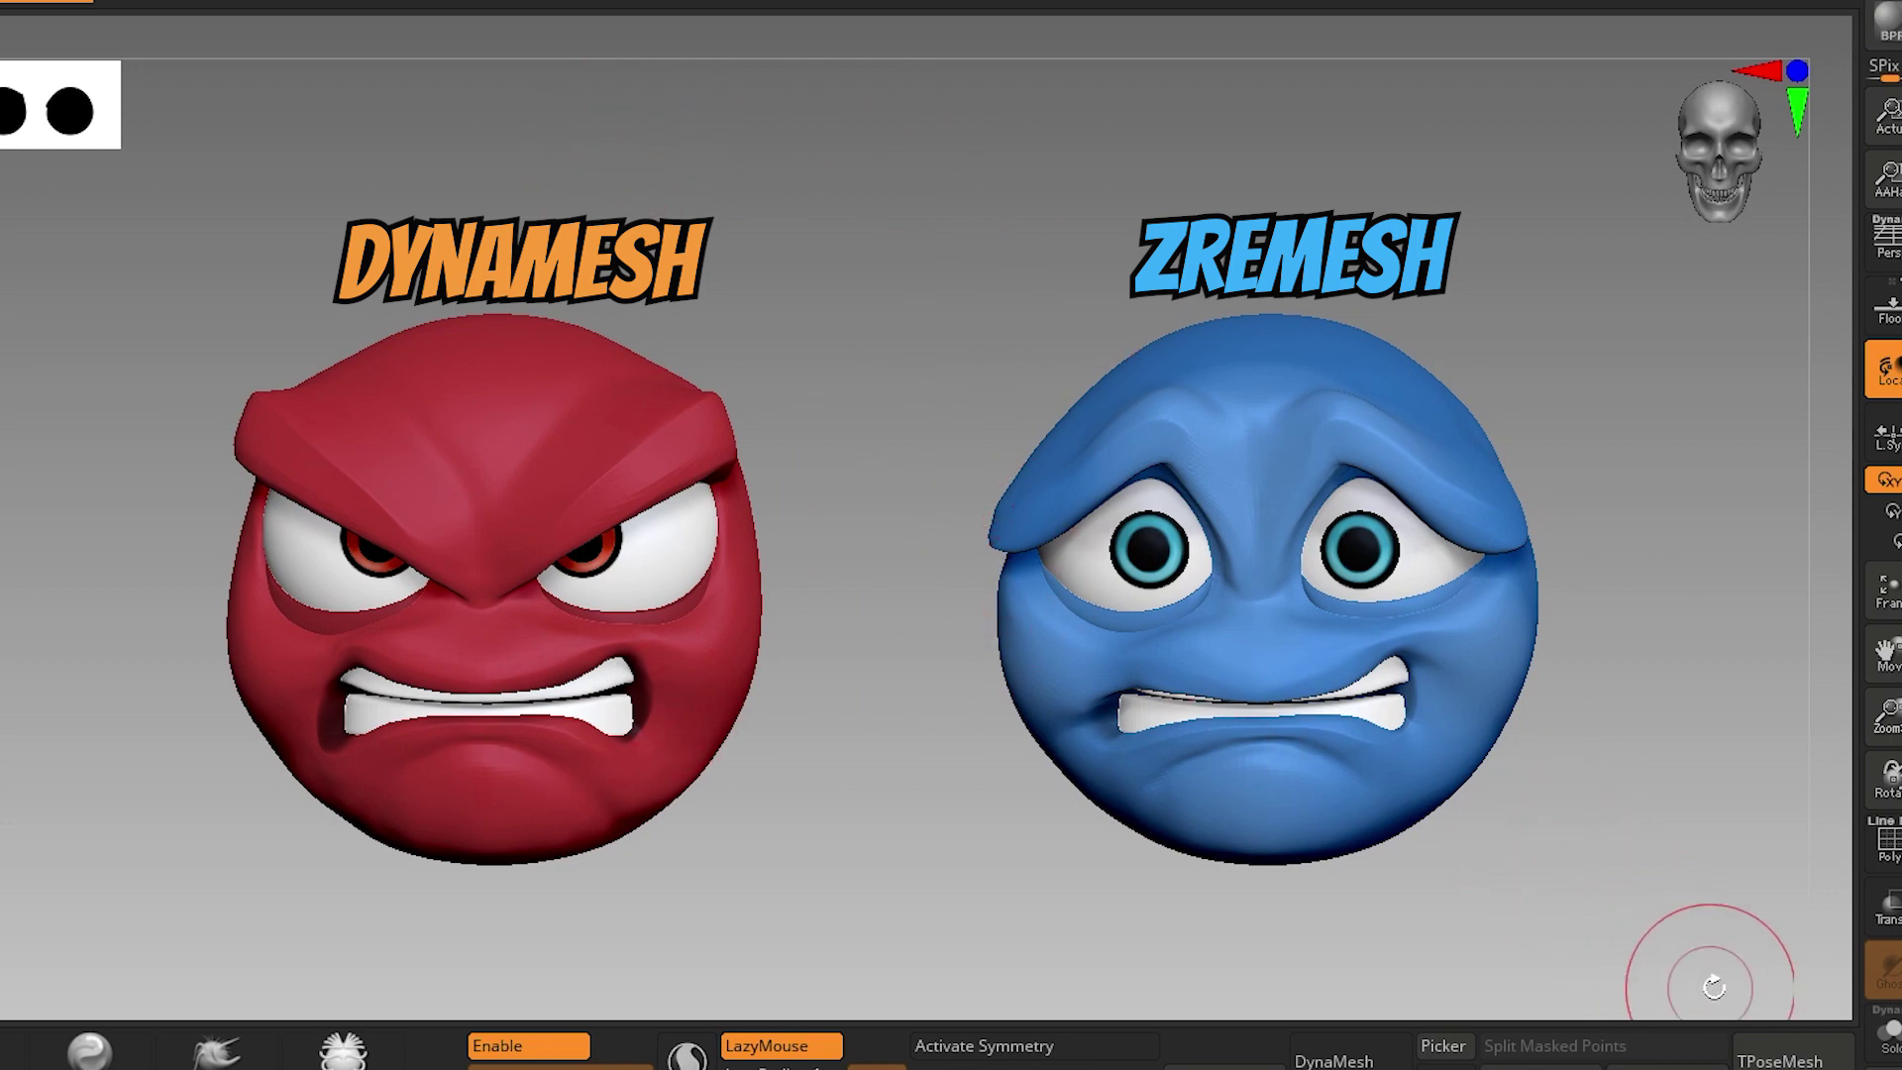
mouse_move(829, 949)
left_mouse_down()
mouse_move(860, 946)
mouse_move(961, 470)
left_mouse_up()
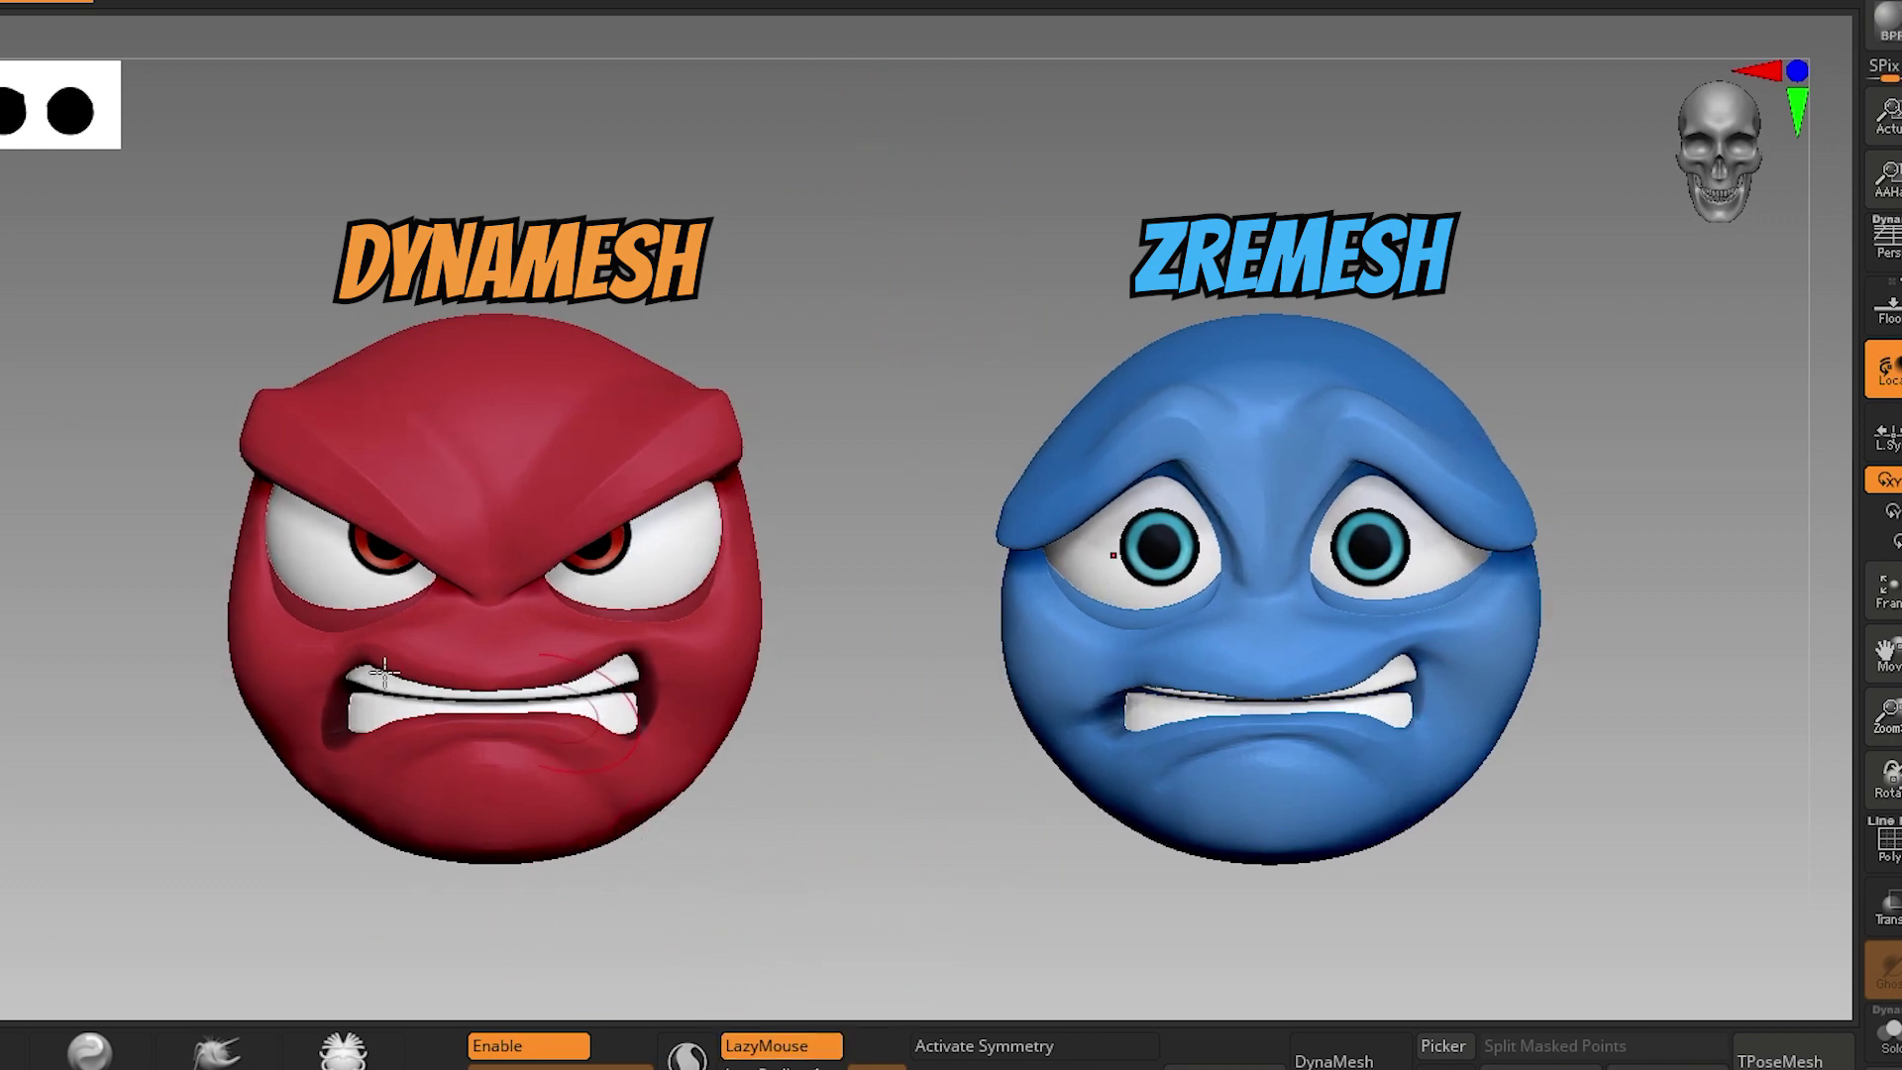